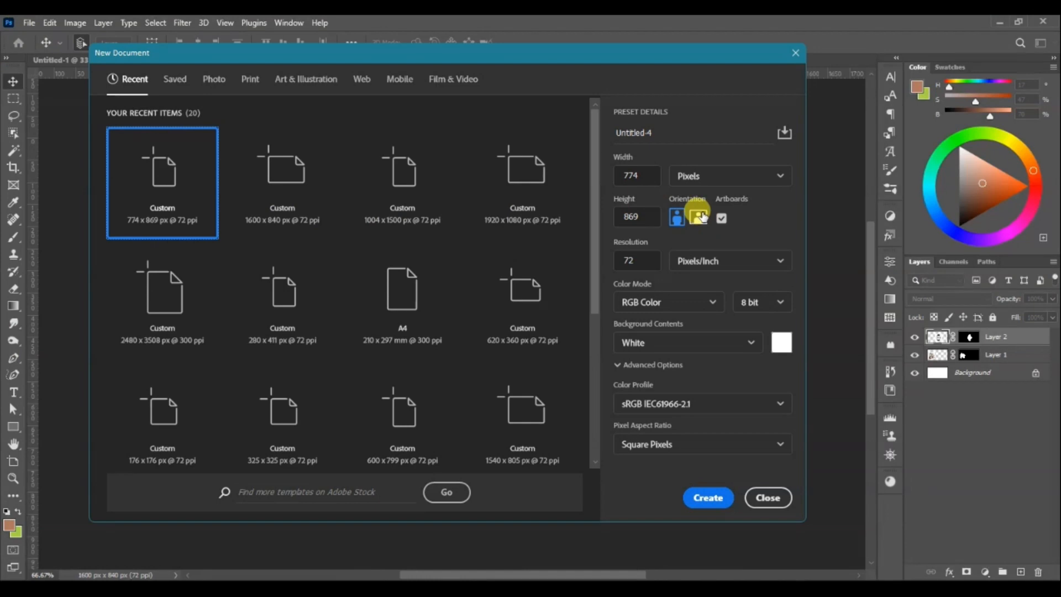
# Step: Create a landscape 869 × 774 px artboard document and draw a black circle about 420 px wide in its lower-right area
pyautogui.click(699, 217)
pyautogui.click(699, 495)
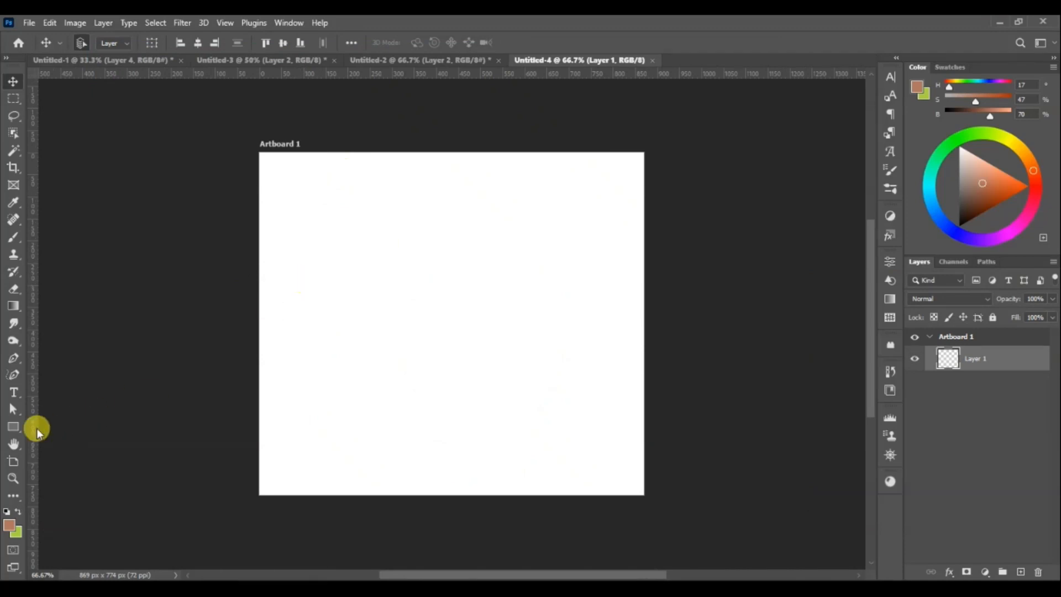
pyautogui.rightClick(14, 434)
pyautogui.click(71, 441)
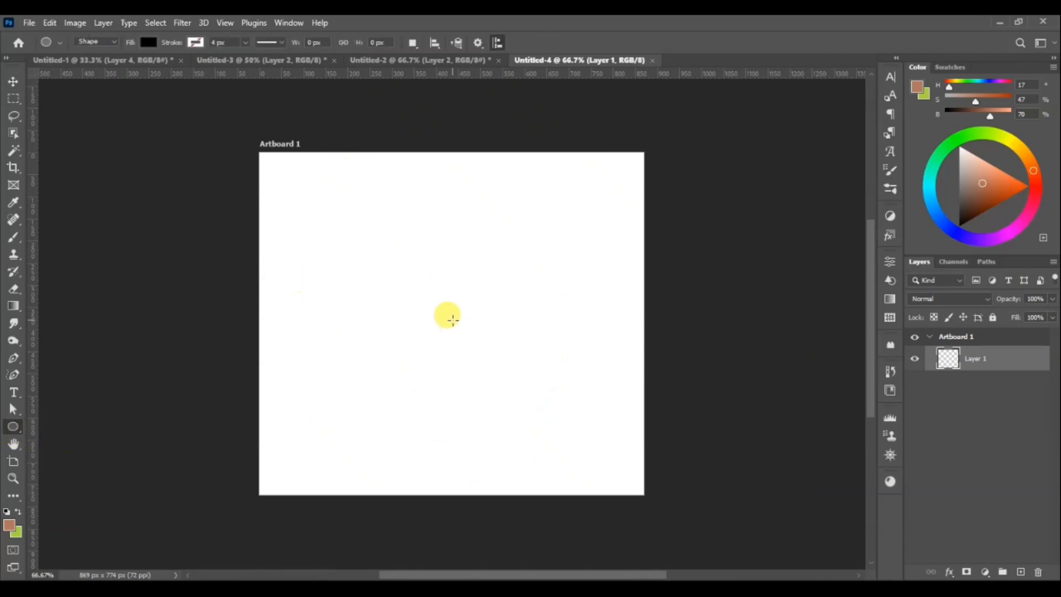
pyautogui.moveTo(453, 319); pyautogui.dragTo(637, 505)
# Step: Enlarge the circle to about 571 px over the artboard's lower-right corner and place two copies over the upper-left corner
pyautogui.click(13, 81)
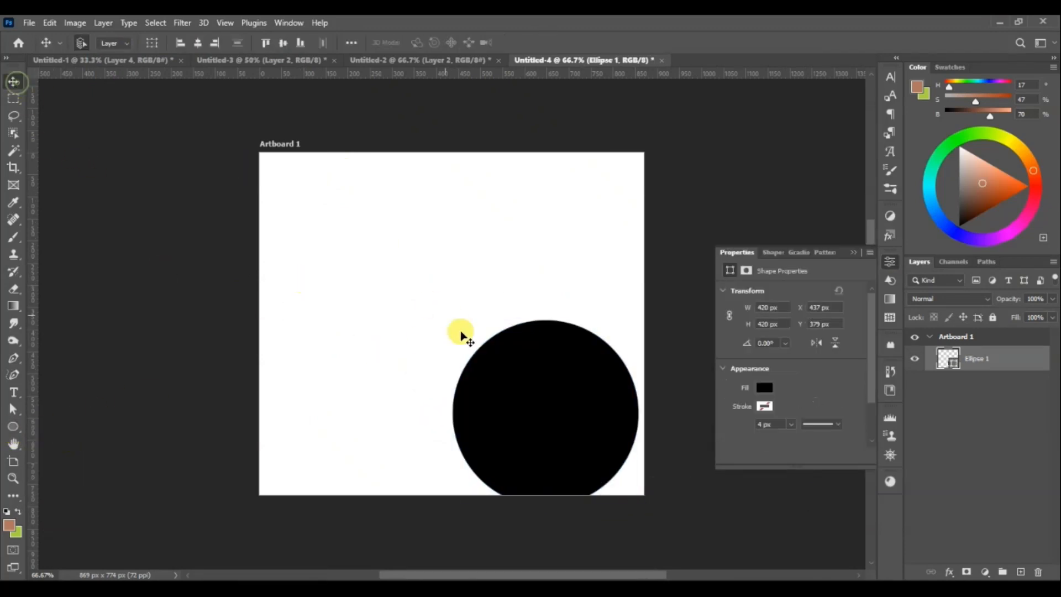
pyautogui.moveTo(462, 335); pyautogui.dragTo(566, 412)
pyautogui.hotkey('ctrl', 't')
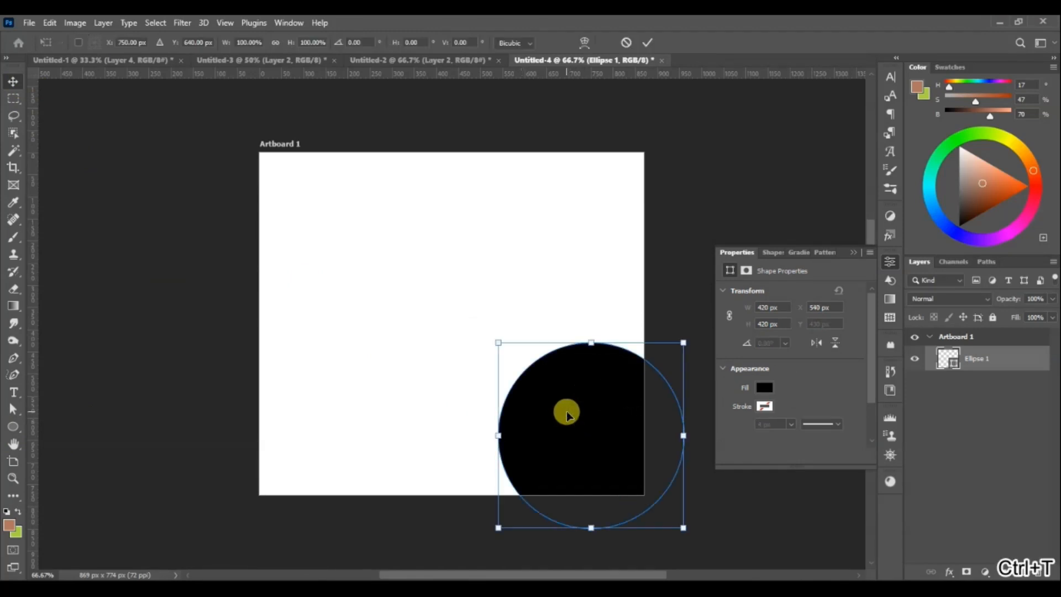
pyautogui.moveTo(684, 339); pyautogui.dragTo(704, 289)
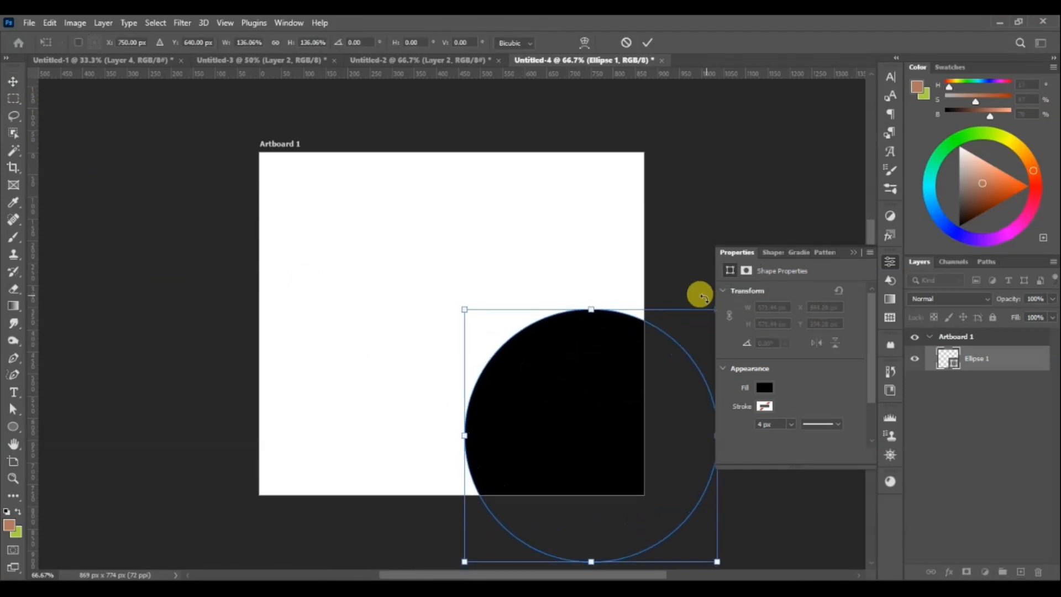
pyautogui.moveTo(552, 404); pyautogui.dragTo(297, 183)
pyautogui.press('Return')
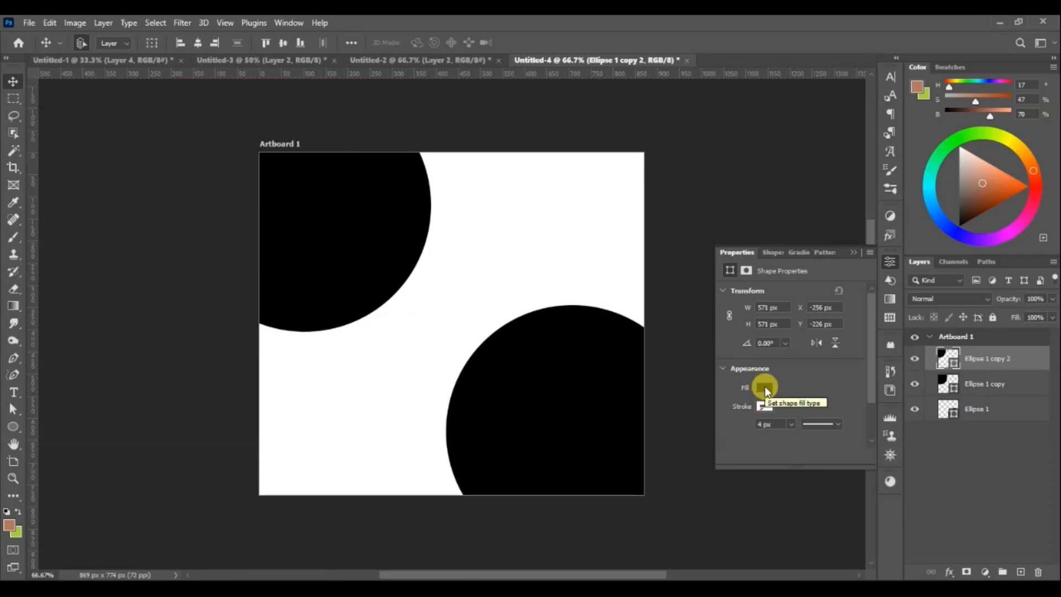
# Step: Fill the lower of the two upper-left circles with brown and shift the top copy outward to expose a brown crescent
pyautogui.click(396, 280)
pyautogui.click(767, 387)
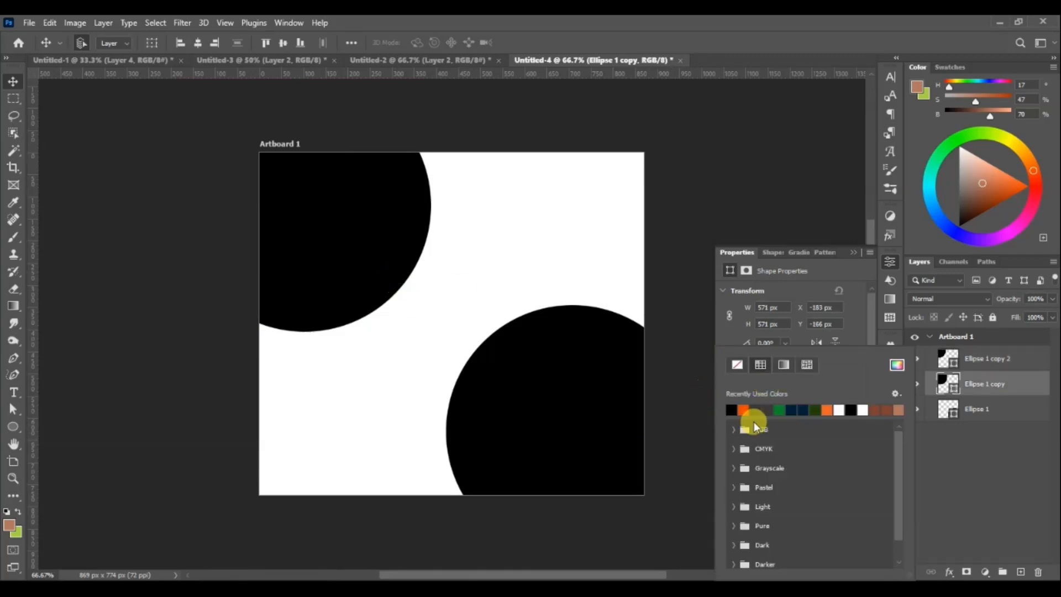
pyautogui.click(876, 408)
pyautogui.moveTo(367, 224); pyautogui.dragTo(381, 237)
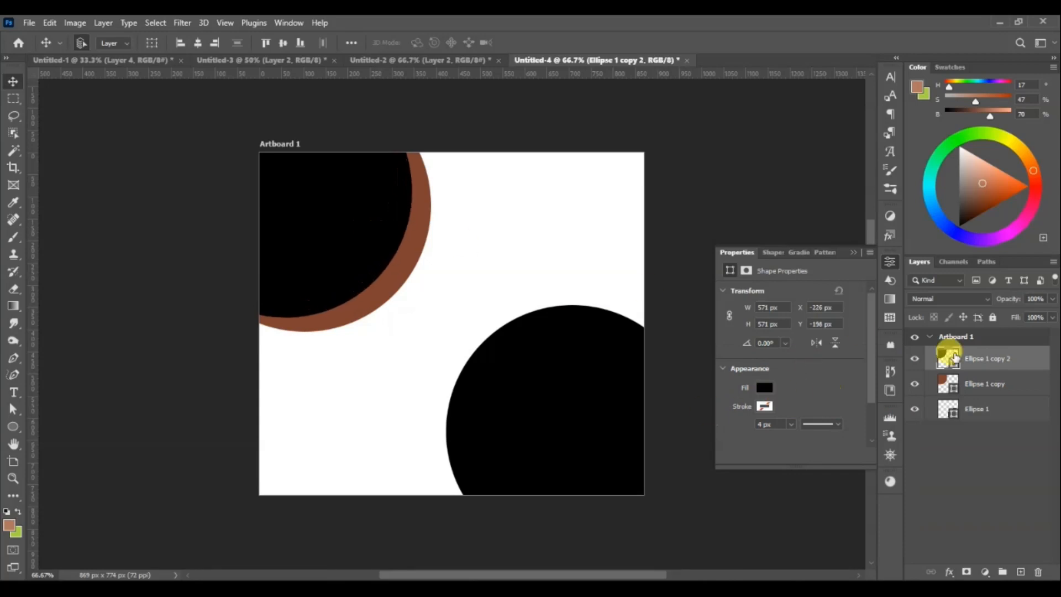
# Step: Apply a diagonal-line Pattern Overlay to the brown circle at 29% opacity and 284% scale
pyautogui.click(988, 385)
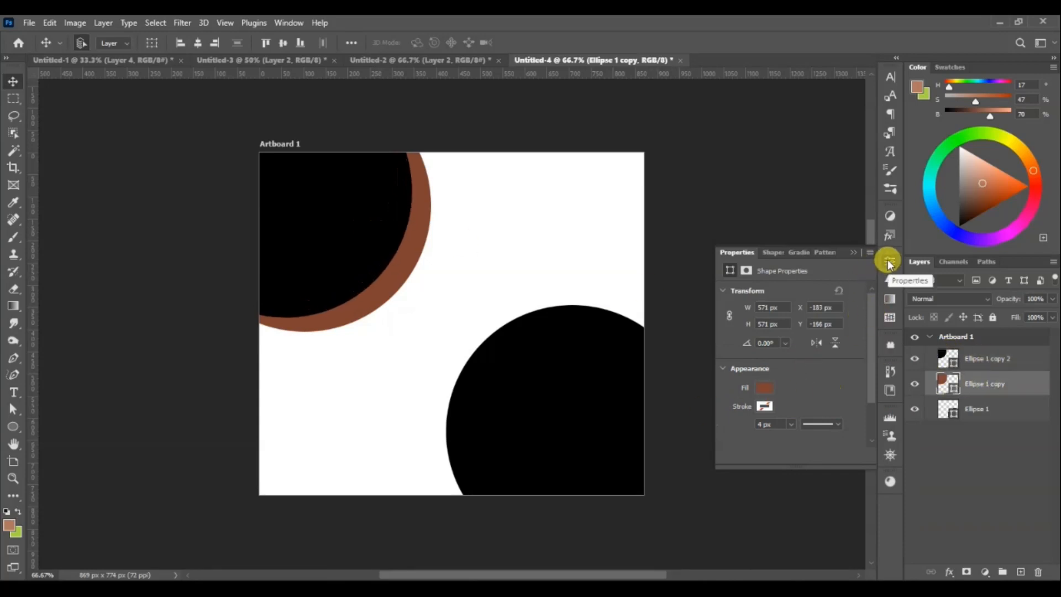
pyautogui.click(949, 574)
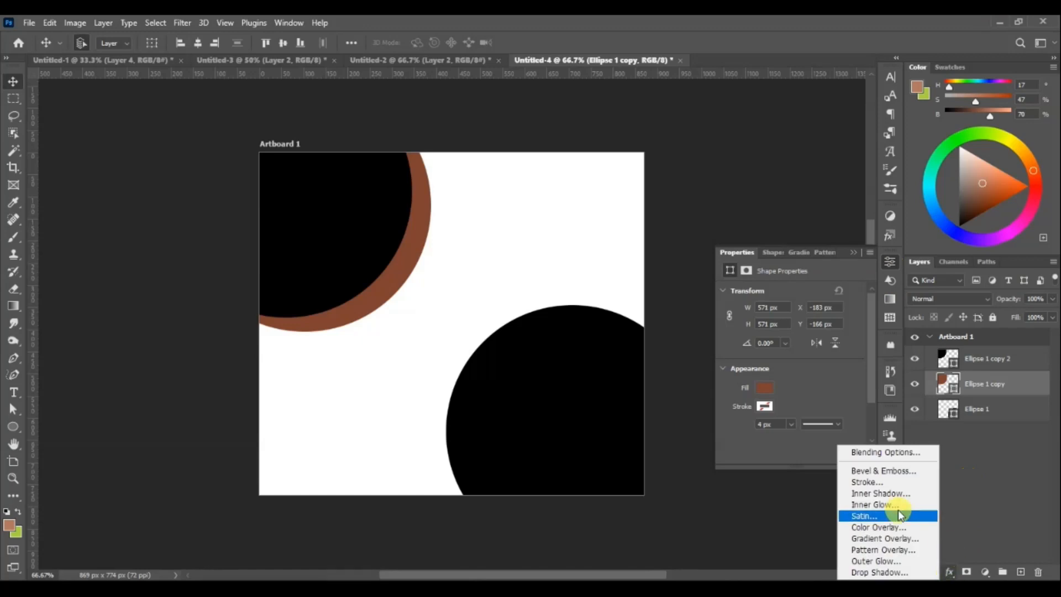
pyautogui.click(898, 549)
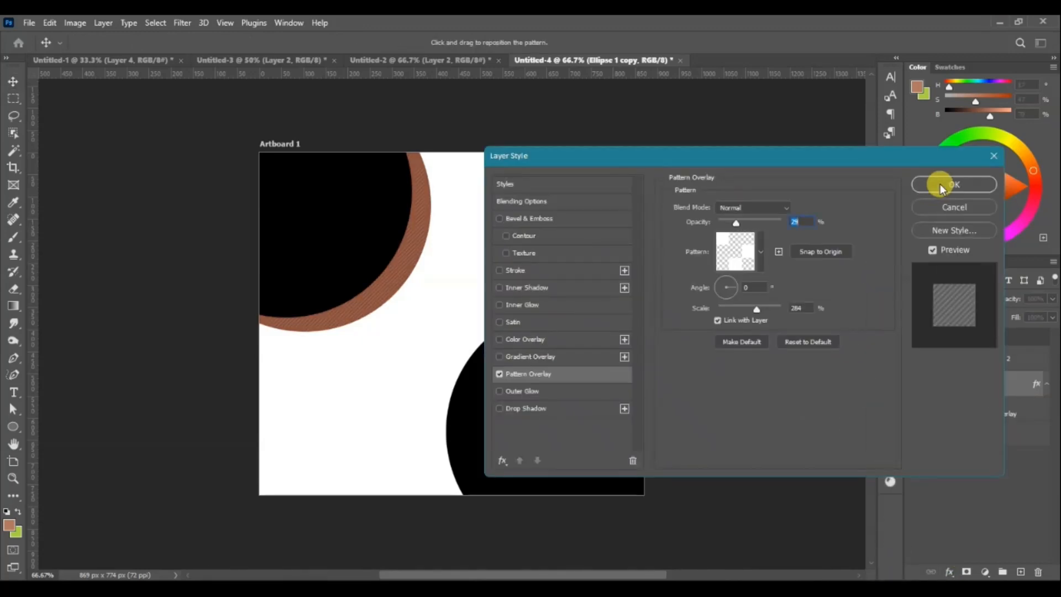
pyautogui.click(941, 184)
# Step: Fill the top upper-left circle and the lower-right circle with dark gray, nudging the lower-right one toward its corner
pyautogui.click(337, 214)
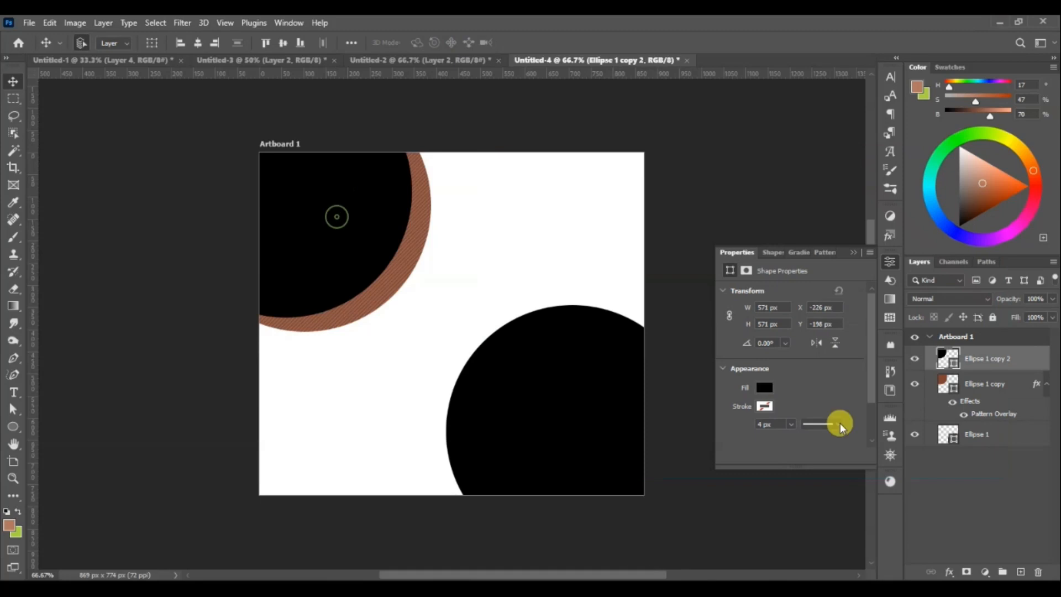
pyautogui.click(764, 386)
pyautogui.click(765, 405)
pyautogui.click(569, 398)
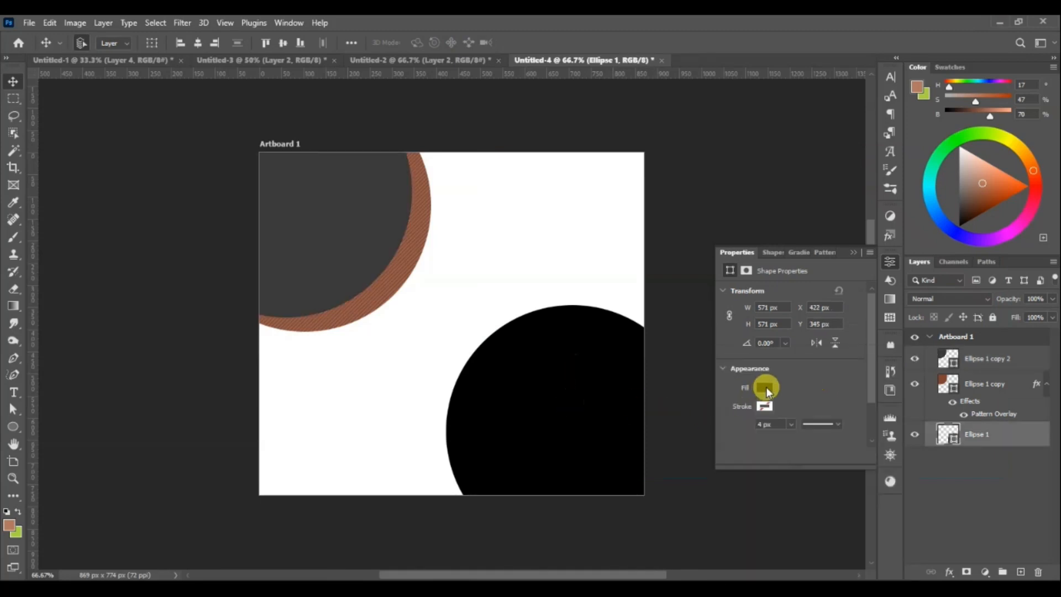
pyautogui.click(767, 390)
pyautogui.click(719, 408)
pyautogui.moveTo(567, 340); pyautogui.dragTo(573, 358)
# Step: Add a Solid Color fill layer with #1a1a1a to the artboard and place it beneath all the circles
pyautogui.click(342, 428)
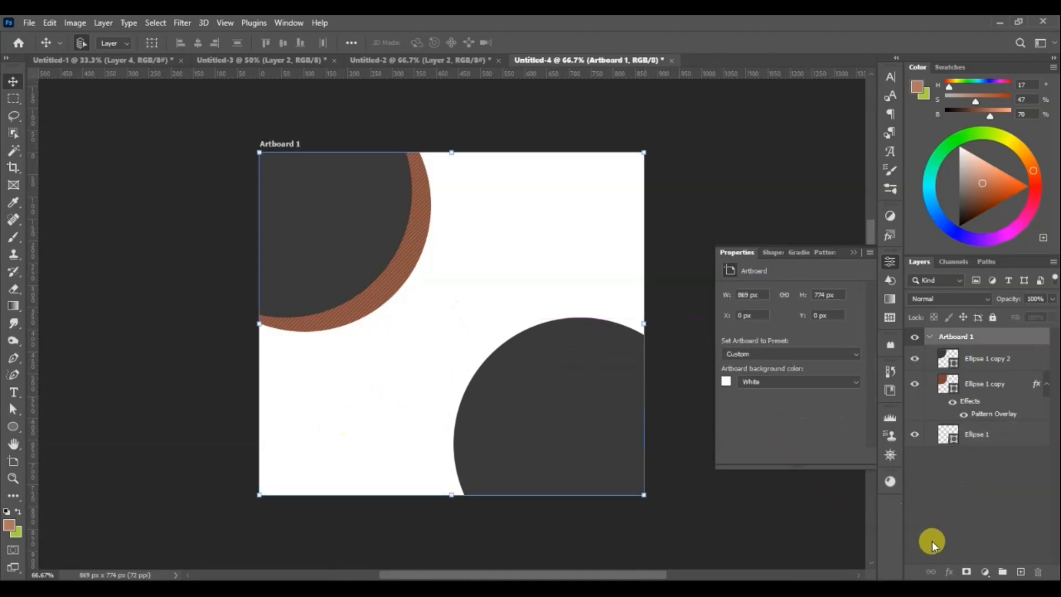
pyautogui.click(985, 572)
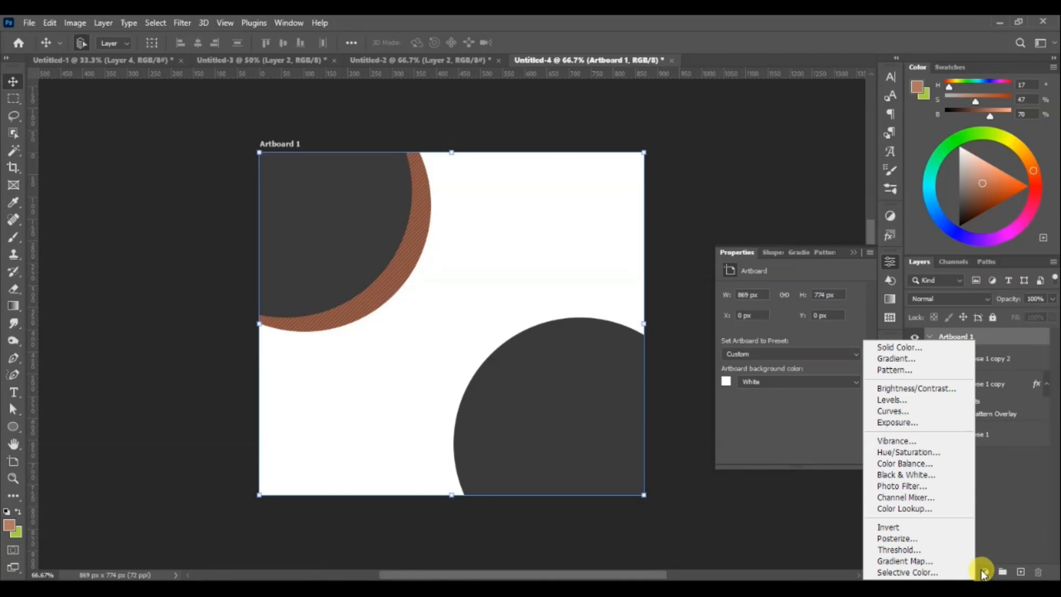
pyautogui.click(905, 346)
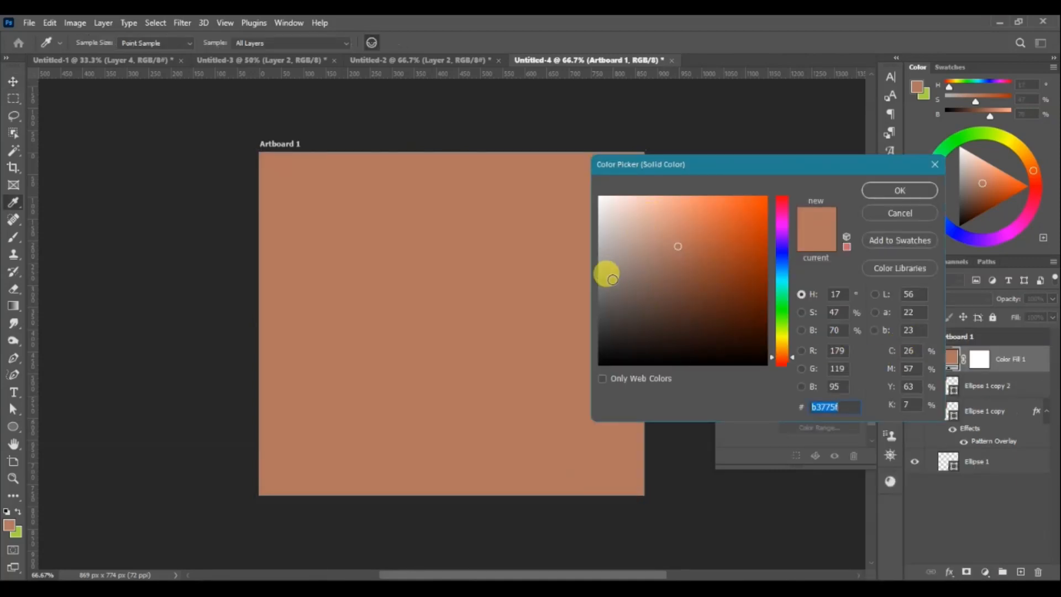
pyautogui.click(599, 347)
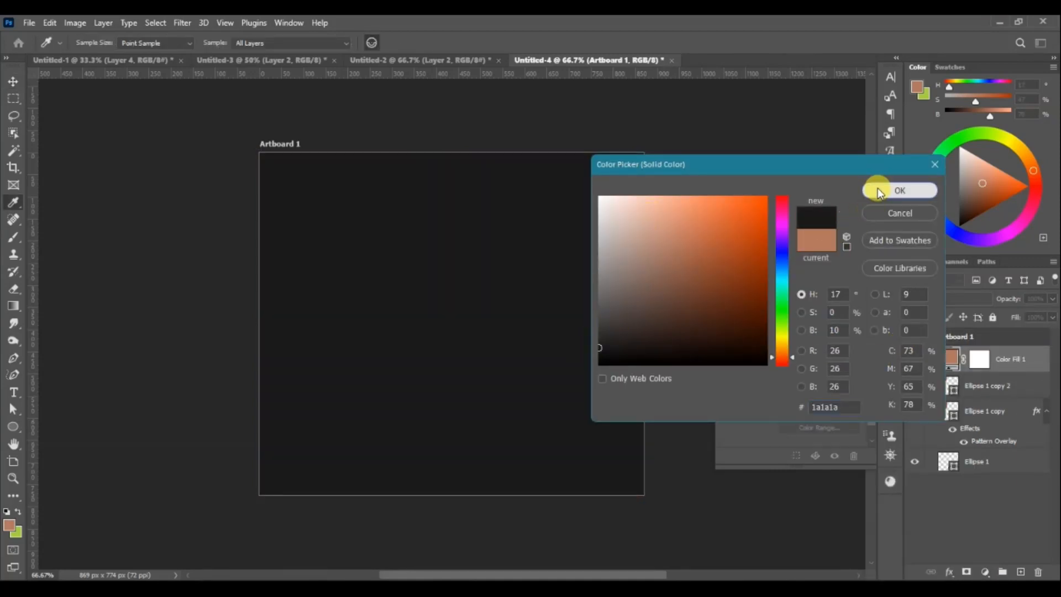
pyautogui.click(881, 192)
pyautogui.moveTo(1024, 351); pyautogui.dragTo(1006, 463)
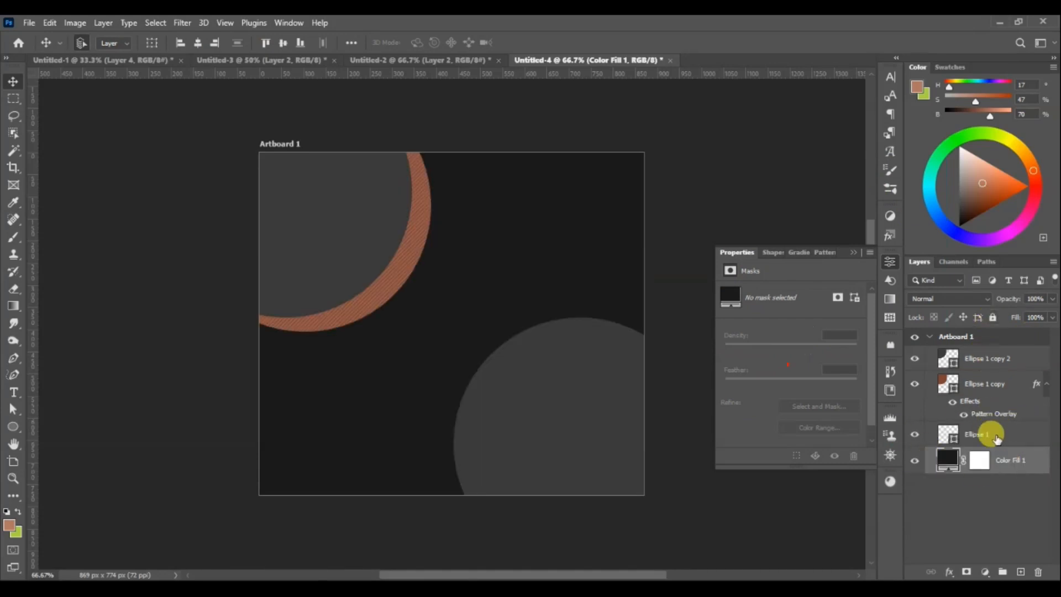
# Step: On a new layer above the color fill, paint two soft brown glows between the circles with a 900 px brush
pyautogui.click(1021, 572)
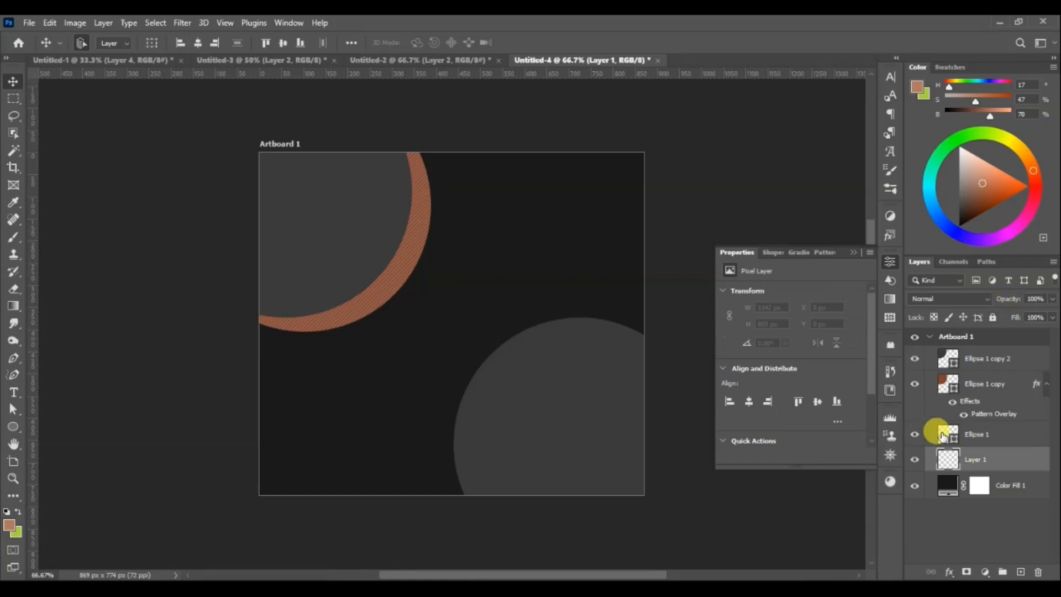
pyautogui.press('b')
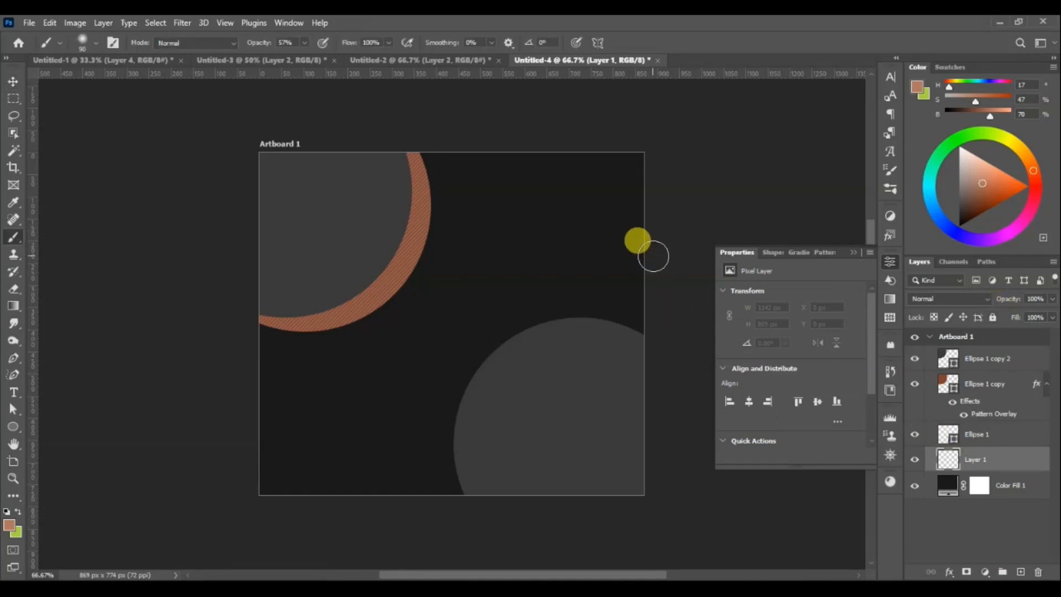
pyautogui.press(']')
pyautogui.press(']')
pyautogui.press(']')
pyautogui.press(']')
pyautogui.press(']')
pyautogui.press(']')
pyautogui.press(']')
pyautogui.press(']')
pyautogui.press(']')
pyautogui.press(']')
pyautogui.press(']')
pyautogui.press(']')
pyautogui.press(']')
pyautogui.click(396, 380)
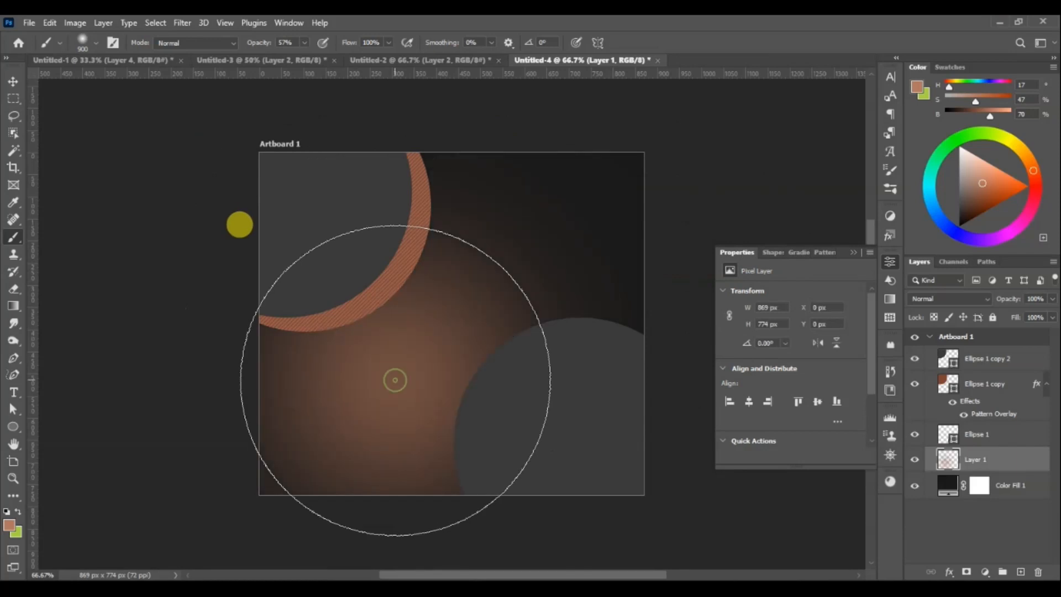
pyautogui.click(493, 244)
# Step: Set the glow layer's opacity to 80% and its blend mode to Color Dodge
pyautogui.click(12, 98)
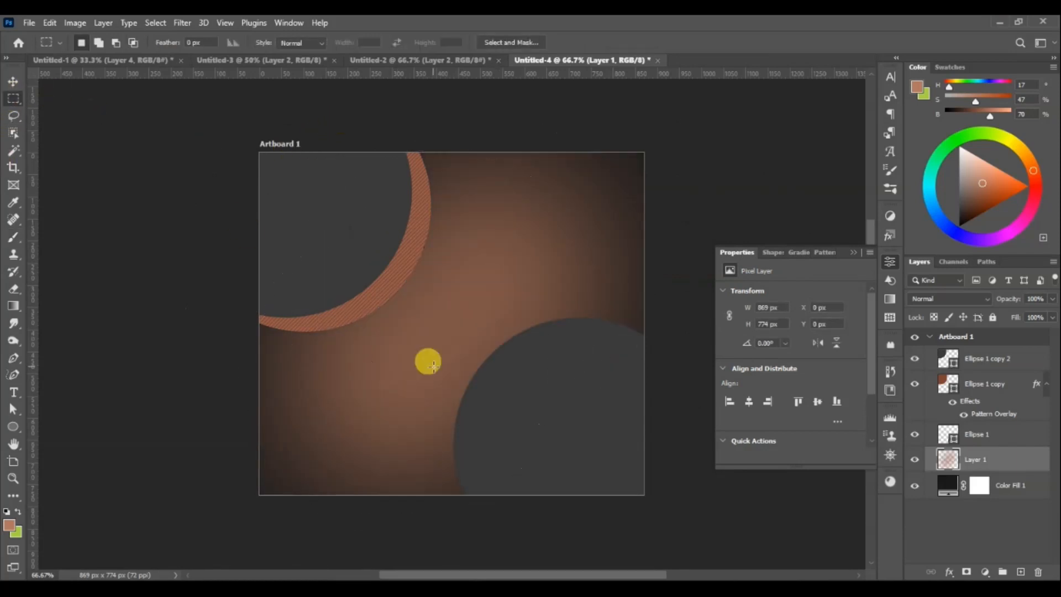
pyautogui.moveTo(998, 304); pyautogui.dragTo(998, 303)
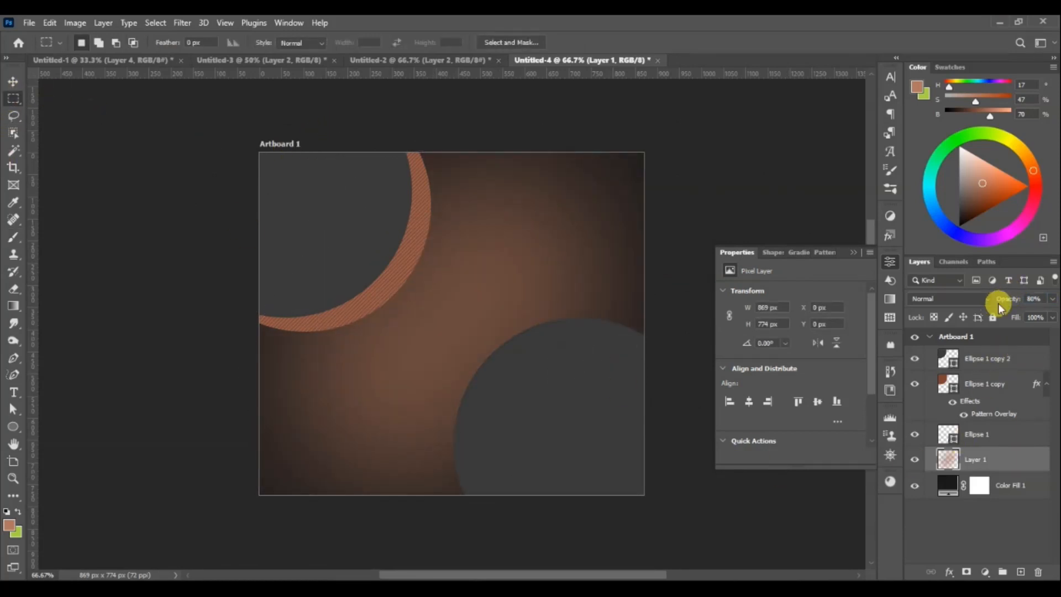
pyautogui.click(973, 299)
pyautogui.click(969, 374)
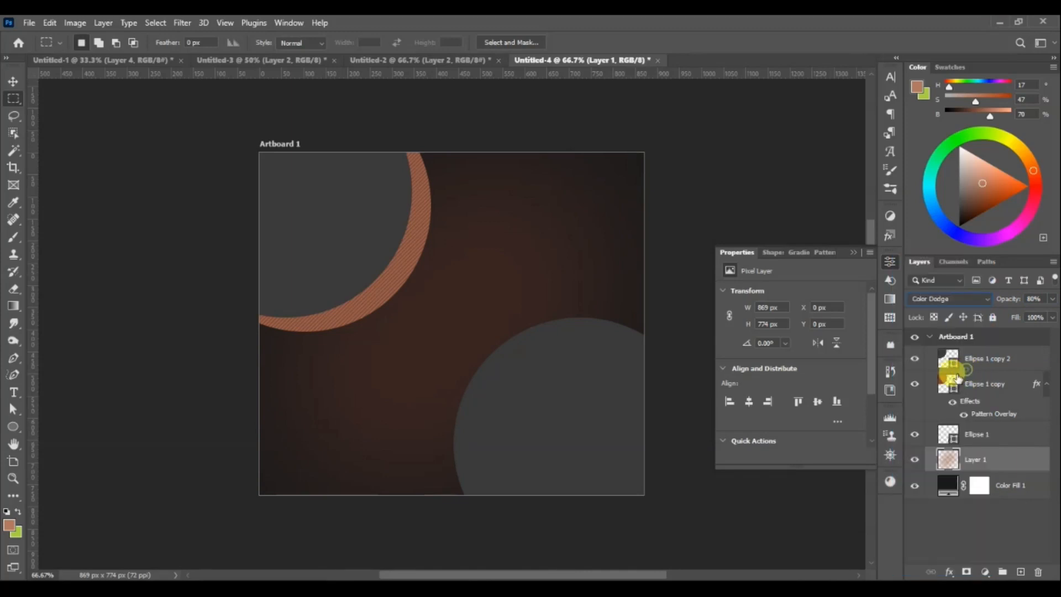
pyautogui.click(888, 261)
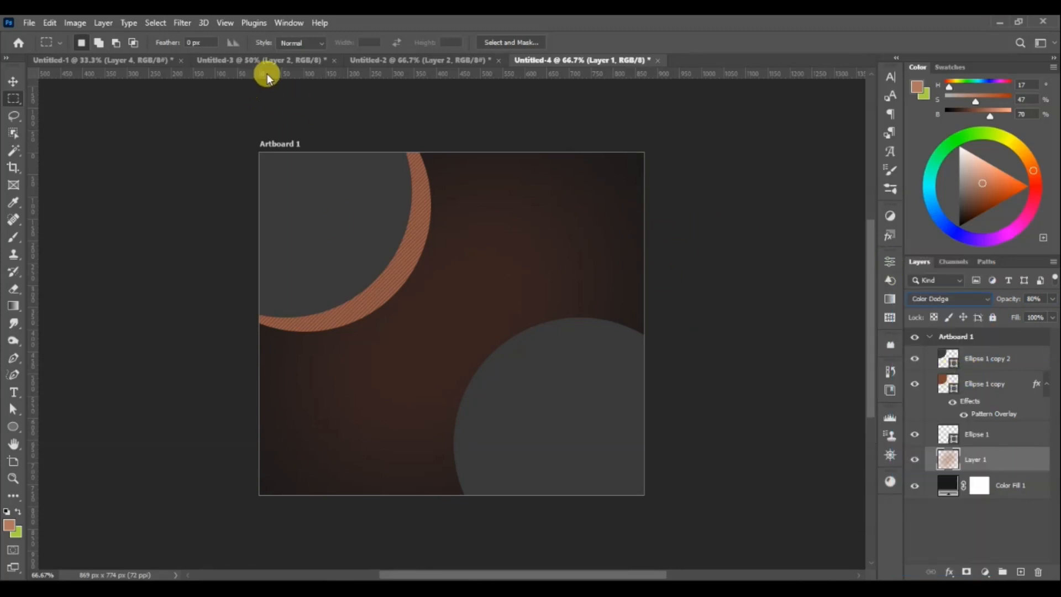
# Step: Copy the single large watch layer from Untitled-2 into the upper-right area of the Untitled-4 artboard
pyautogui.click(396, 61)
pyautogui.press('v')
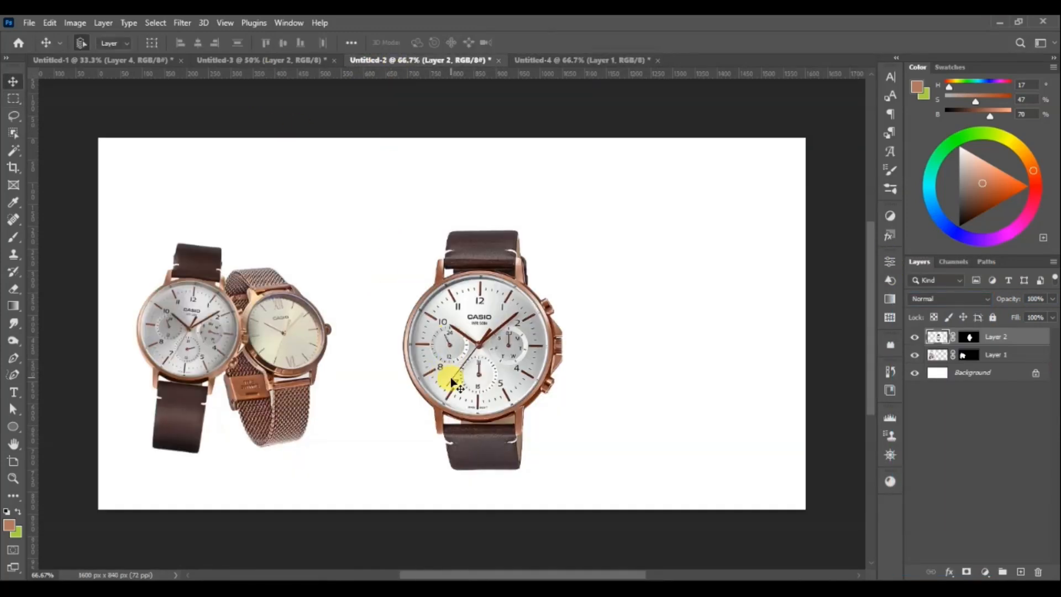
pyautogui.moveTo(1004, 340); pyautogui.dragTo(515, 336)
pyautogui.moveTo(515, 299); pyautogui.dragTo(545, 235)
# Step: Scale the watch to about 125%, fit it in the artboard's upper-right area and set its layer opacity to 13%
pyautogui.hotkey('ctrl', 't')
pyautogui.moveTo(678, 122); pyautogui.dragTo(709, 84)
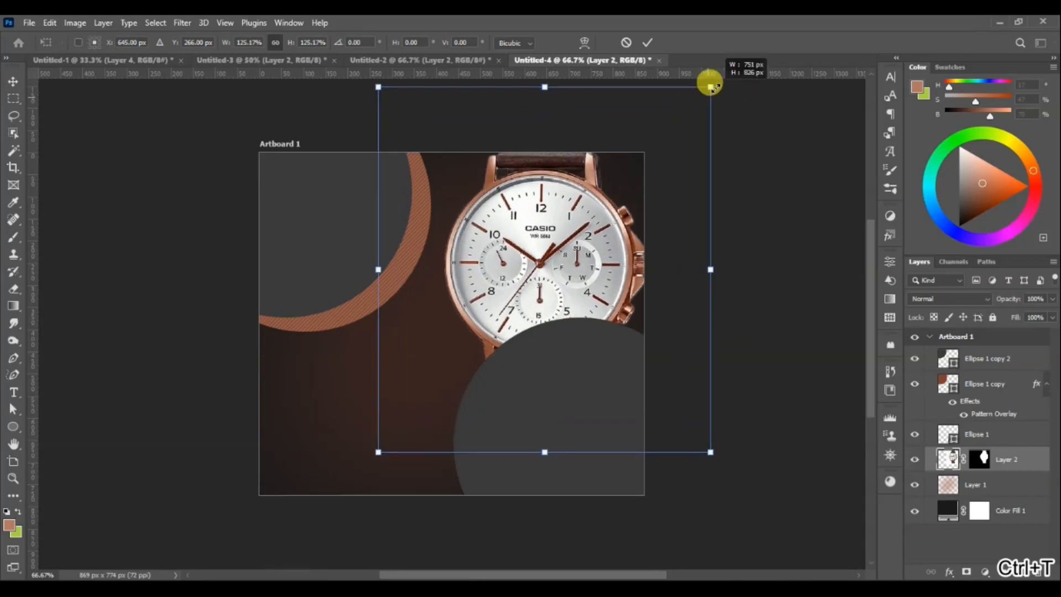
pyautogui.moveTo(569, 237)
pyautogui.mouseDown()
pyautogui.moveTo(575, 195)
pyautogui.moveTo(560, 225)
pyautogui.mouseUp()
pyautogui.press('Return')
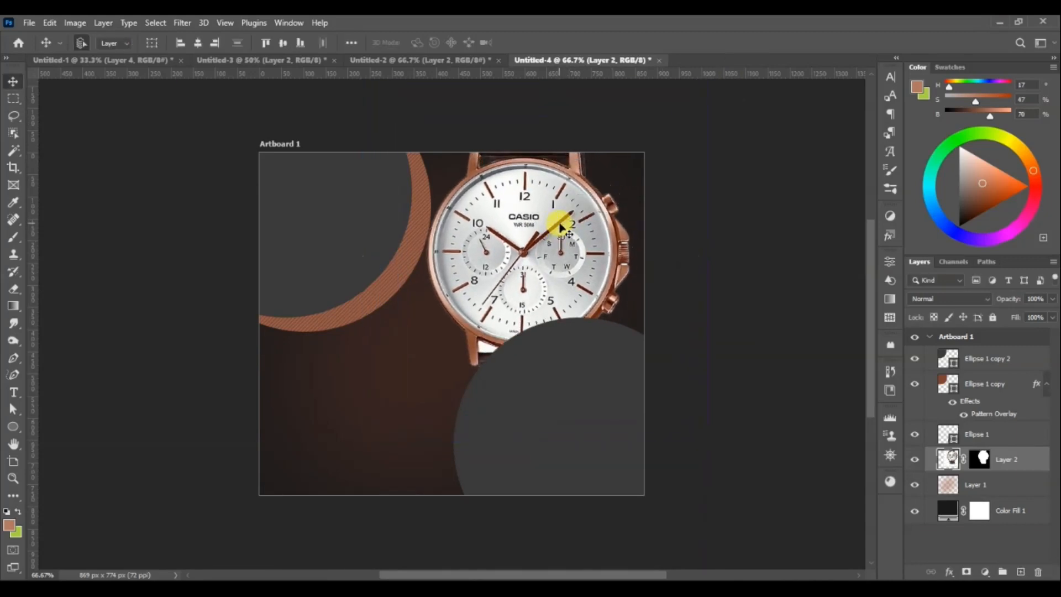
pyautogui.moveTo(1008, 298); pyautogui.dragTo(954, 301)
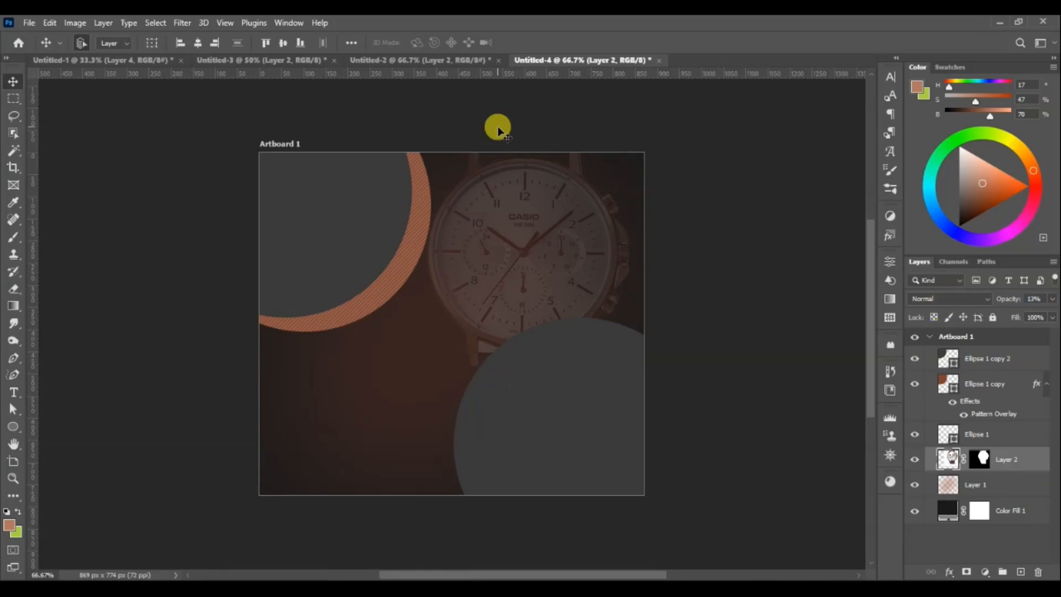
# Step: Copy the two-watch layer from Untitled-2 into the Untitled-4 artboard and bring it in front of all other layers
pyautogui.click(417, 58)
pyautogui.click(281, 336)
pyautogui.moveTo(1000, 356); pyautogui.dragTo(410, 353)
pyautogui.hotkey('ctrl', 'shift', ']')
# Step: Shrink the watch pair slightly and place it in the artboard's lower-left area
pyautogui.hotkey('ctrl', 't')
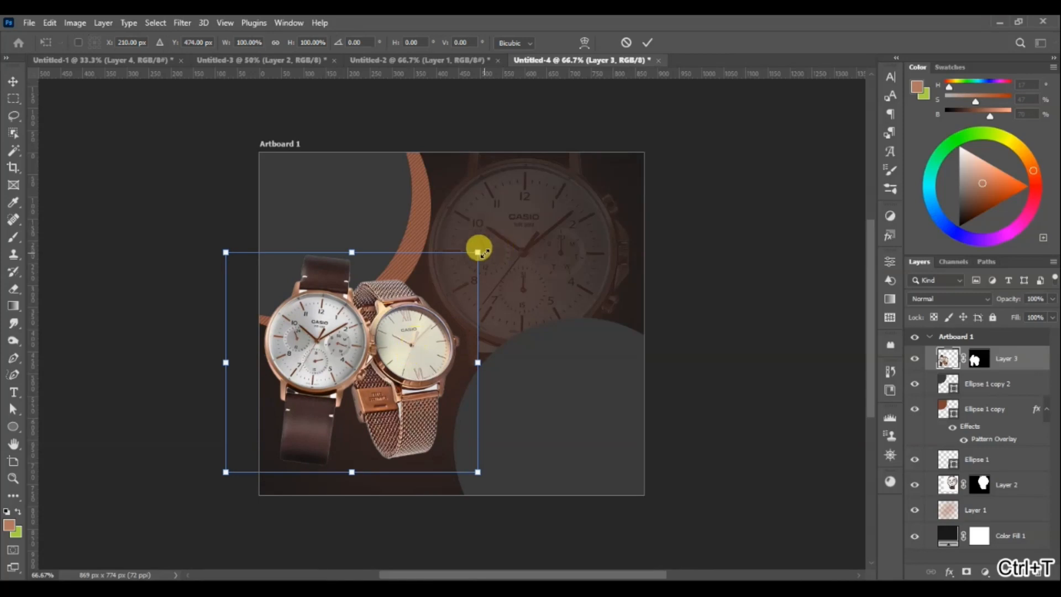
pyautogui.moveTo(479, 249)
pyautogui.mouseDown()
pyautogui.moveTo(492, 237)
pyautogui.moveTo(470, 261)
pyautogui.mouseUp()
pyautogui.press('Return')
pyautogui.moveTo(400, 325); pyautogui.dragTo(395, 364)
# Step: Add the white 12 pt text "CASIO" above the upper-left gray circle's layer and position it over that circle
pyautogui.click(351, 231)
pyautogui.press('t')
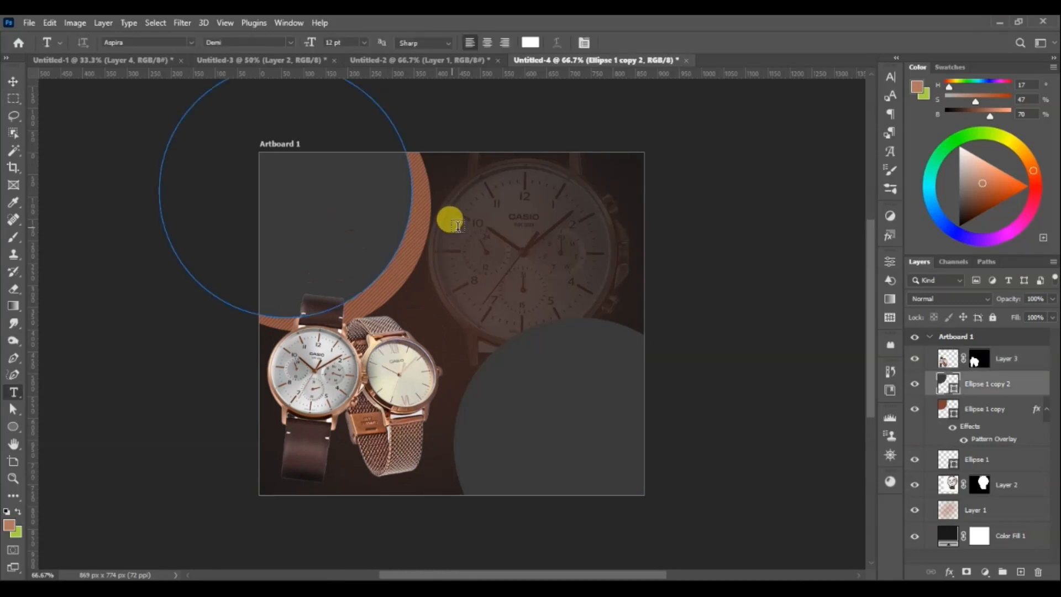
pyautogui.click(463, 228)
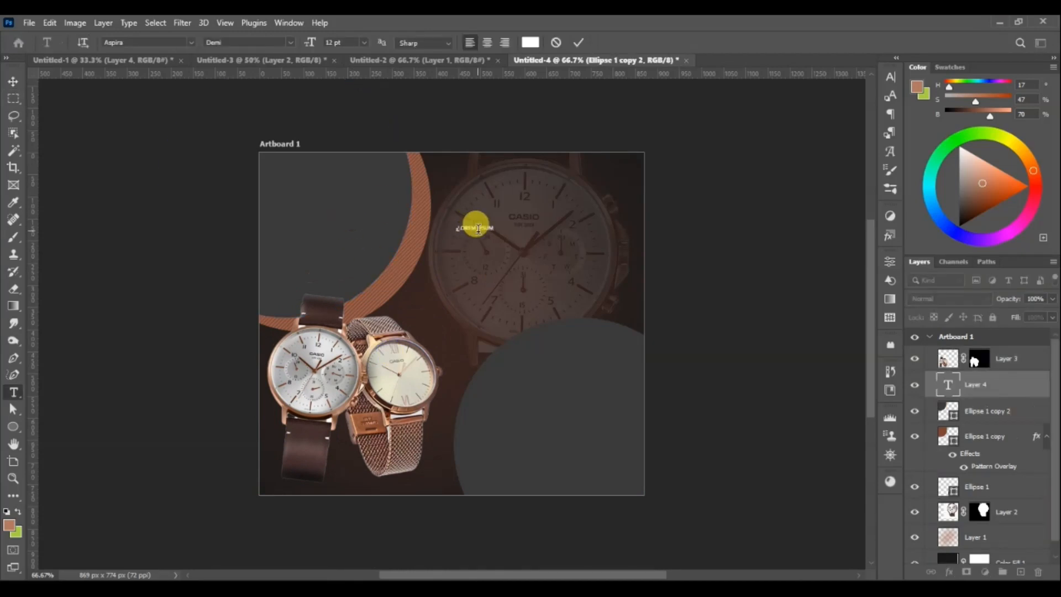
pyautogui.hotkey('ctrl', 'a')
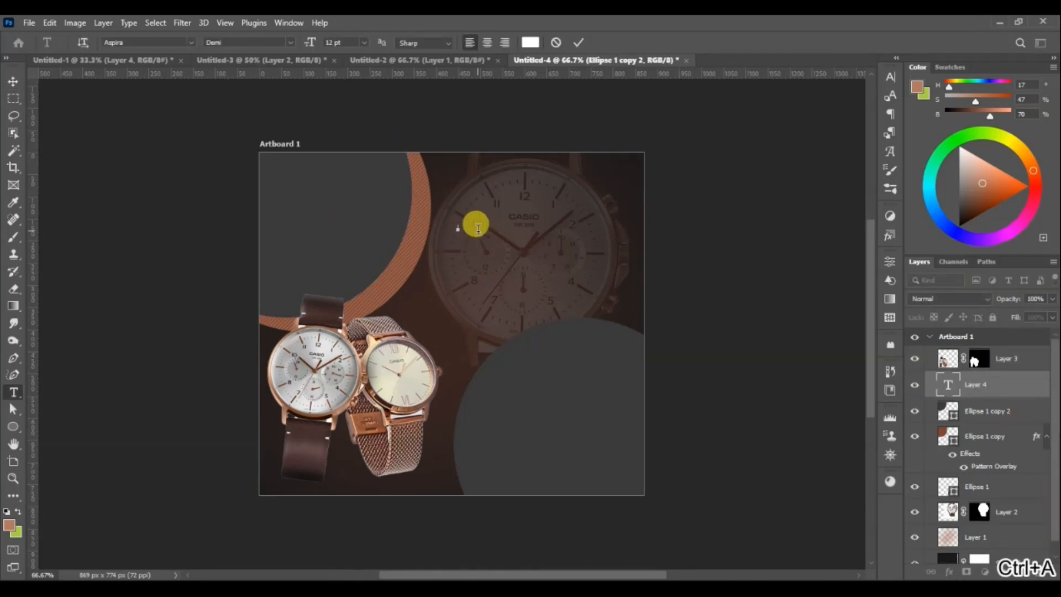
pyautogui.write('CASIO')
pyautogui.click(14, 82)
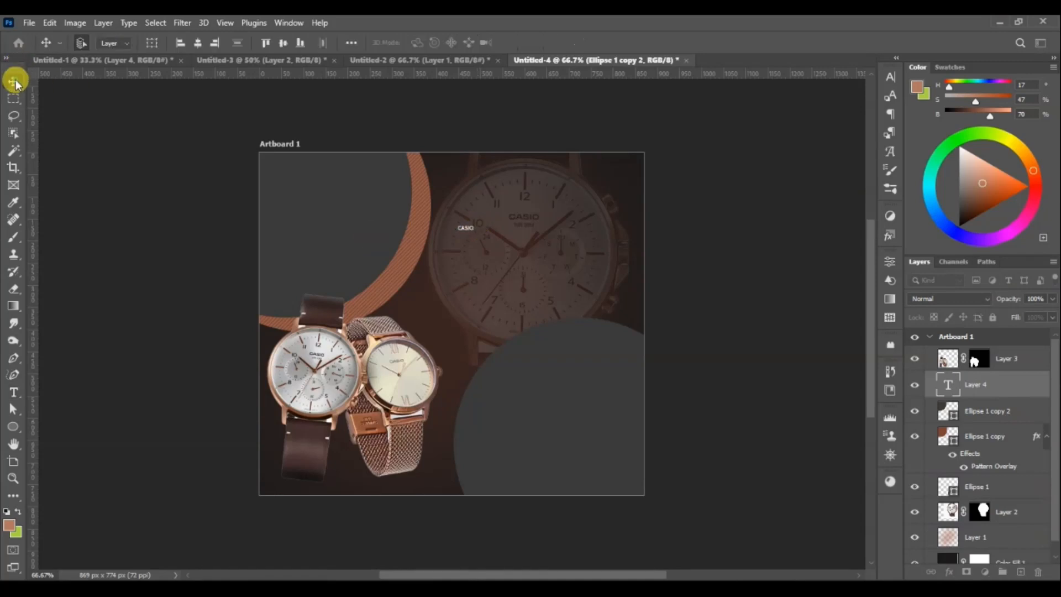
pyautogui.moveTo(469, 228); pyautogui.dragTo(342, 216)
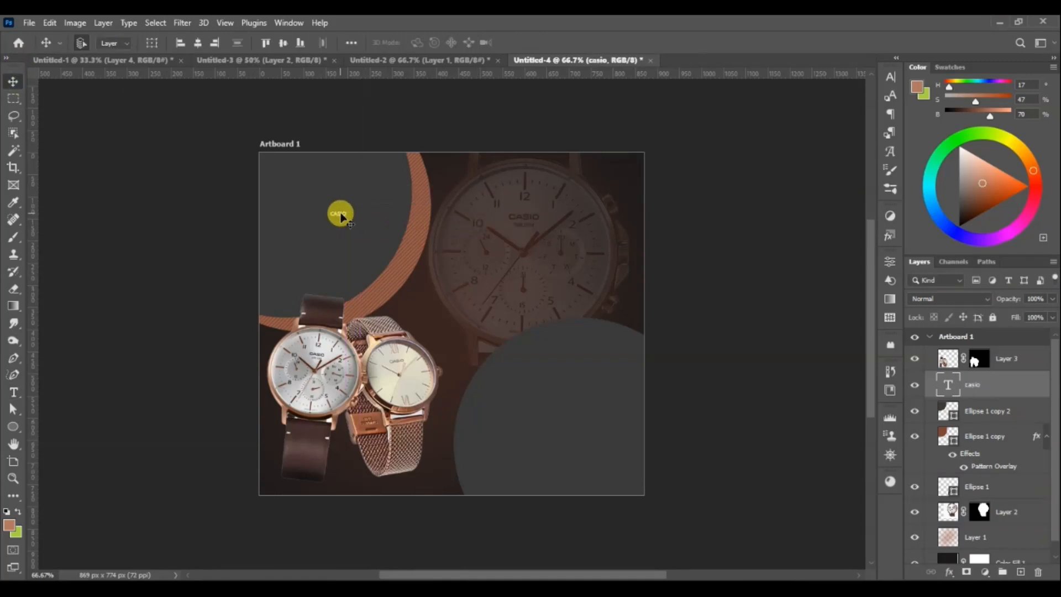
# Step: Enlarge the "CASIO" text to 81 pt and reposition it inside the upper-left gray circle
pyautogui.click(886, 79)
pyautogui.moveTo(737, 103); pyautogui.dragTo(779, 102)
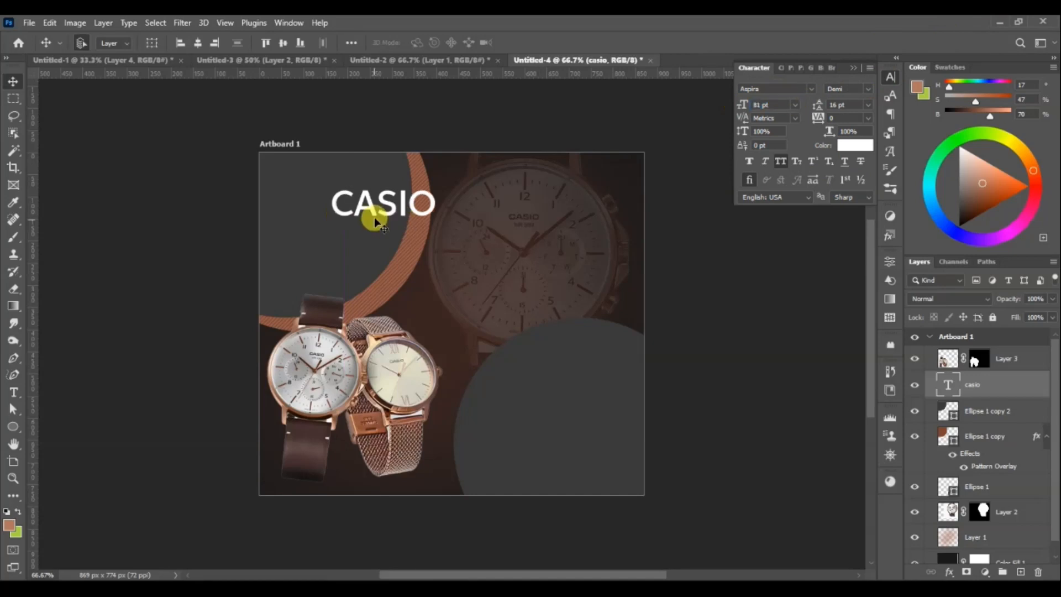
pyautogui.moveTo(375, 220); pyautogui.dragTo(311, 211)
# Step: Shift the lower-right gray circle slightly toward the artboard's corner, and shrink and reposition the two-watch image in the lower-left area
pyautogui.moveTo(355, 416)
pyautogui.mouseDown()
pyautogui.moveTo(372, 405)
pyautogui.moveTo(374, 419)
pyautogui.mouseUp()
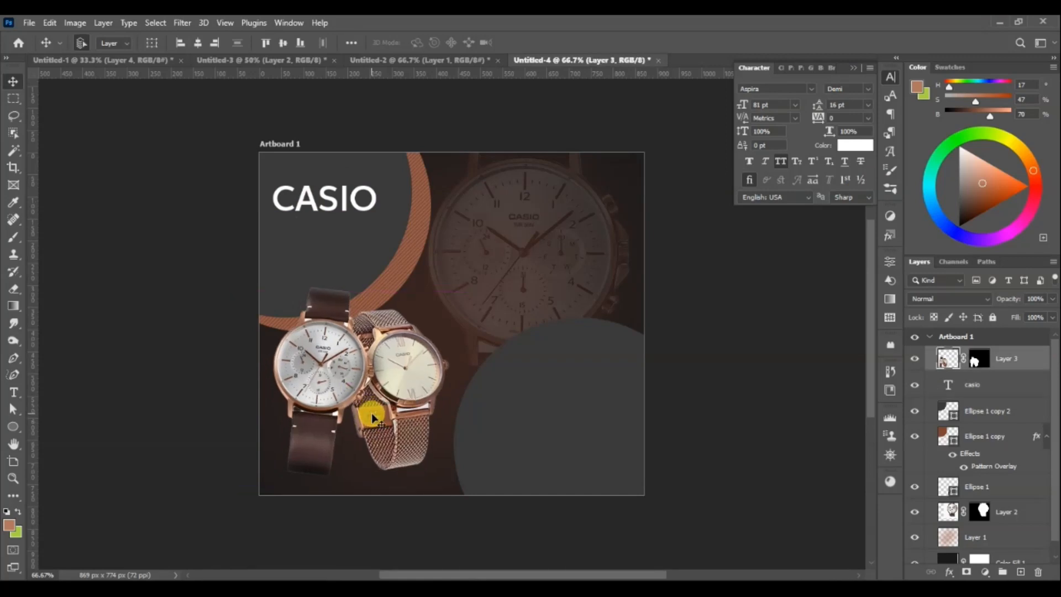
pyautogui.moveTo(585, 426); pyautogui.dragTo(596, 447)
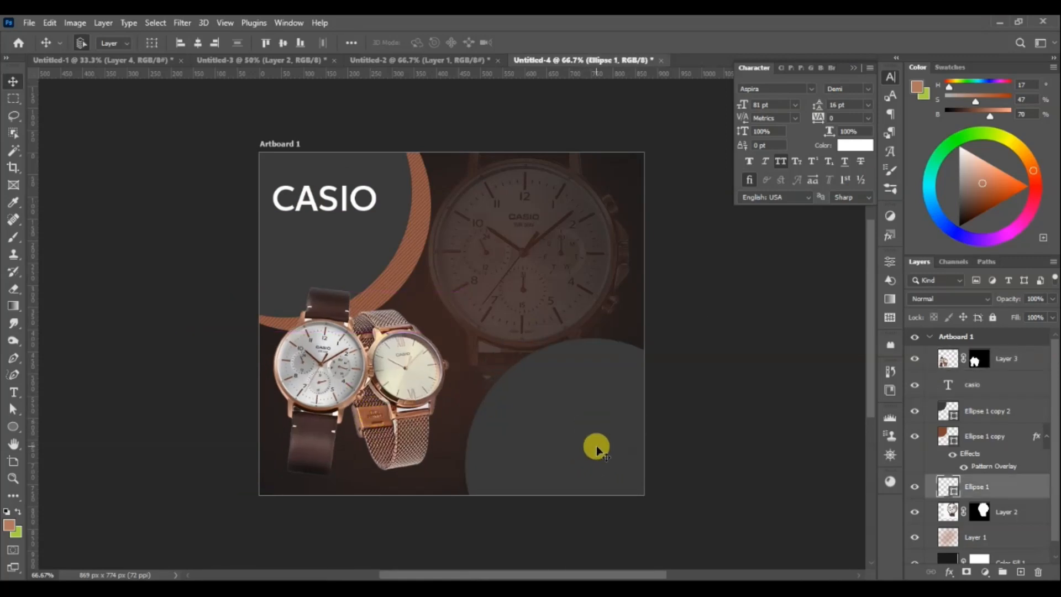
pyautogui.moveTo(380, 355); pyautogui.dragTo(428, 366)
pyautogui.hotkey('ctrl', 't')
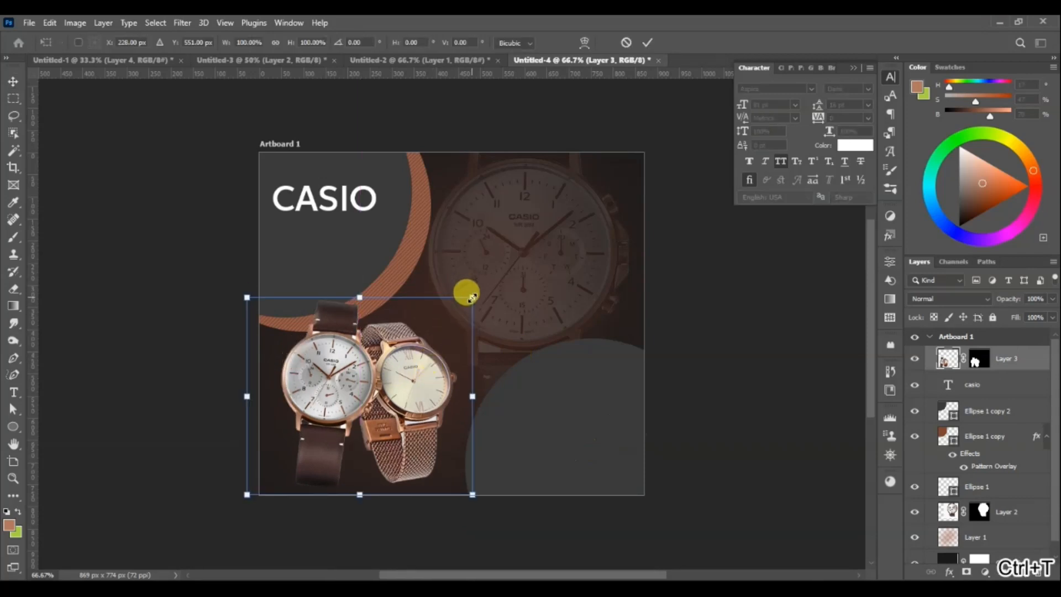
pyautogui.moveTo(472, 297); pyautogui.dragTo(457, 313)
pyautogui.press('Return')
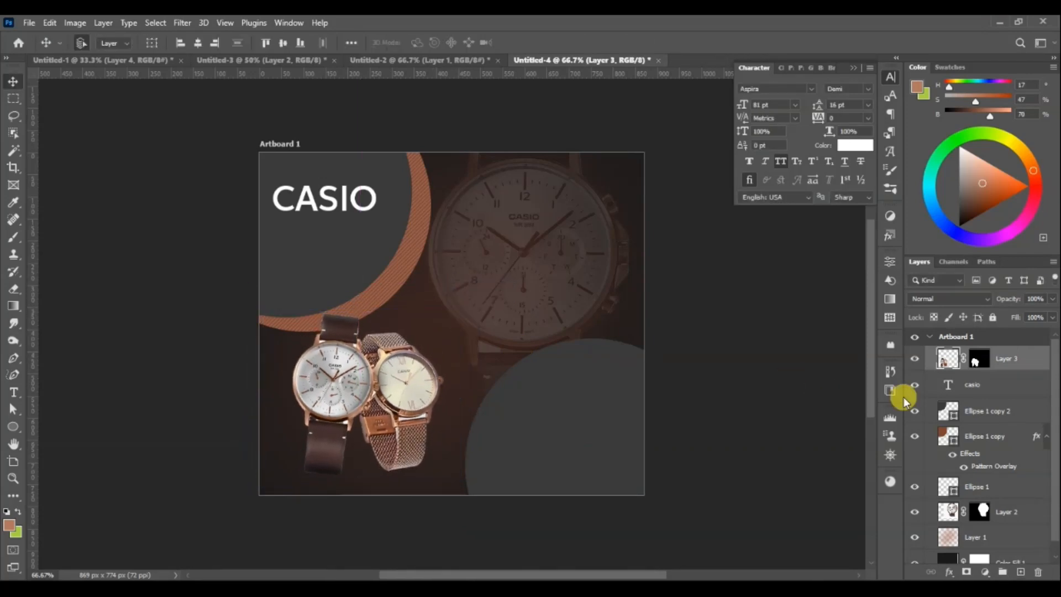
# Step: Duplicate the two-watch layer, invert the original layer's mask and set that layer's blend mode to Multiply
pyautogui.hotkey('ctrl', 'j')
pyautogui.click(980, 383)
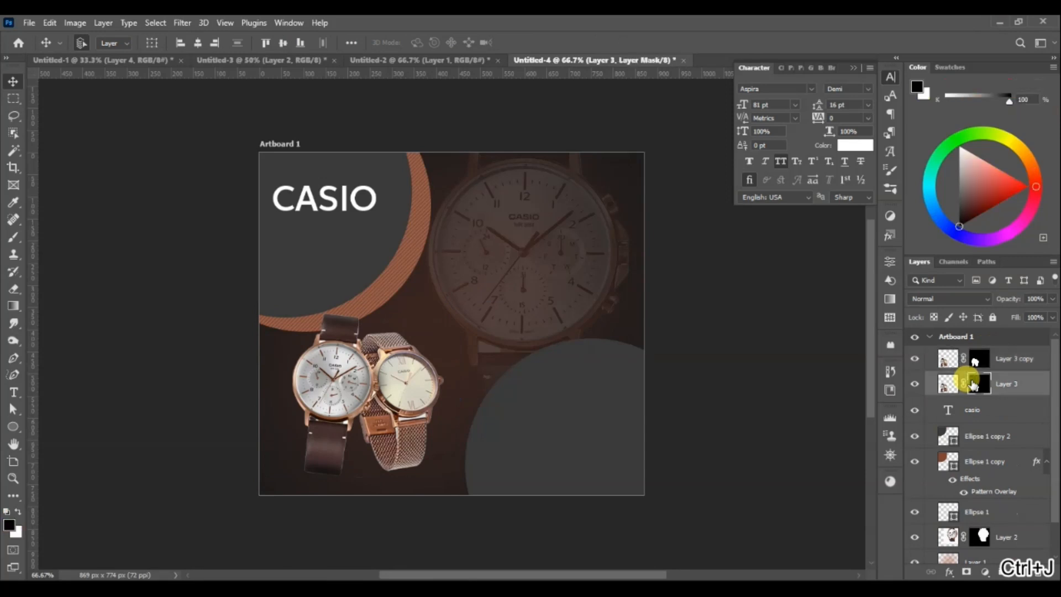
pyautogui.hotkey('ctrl', 'i')
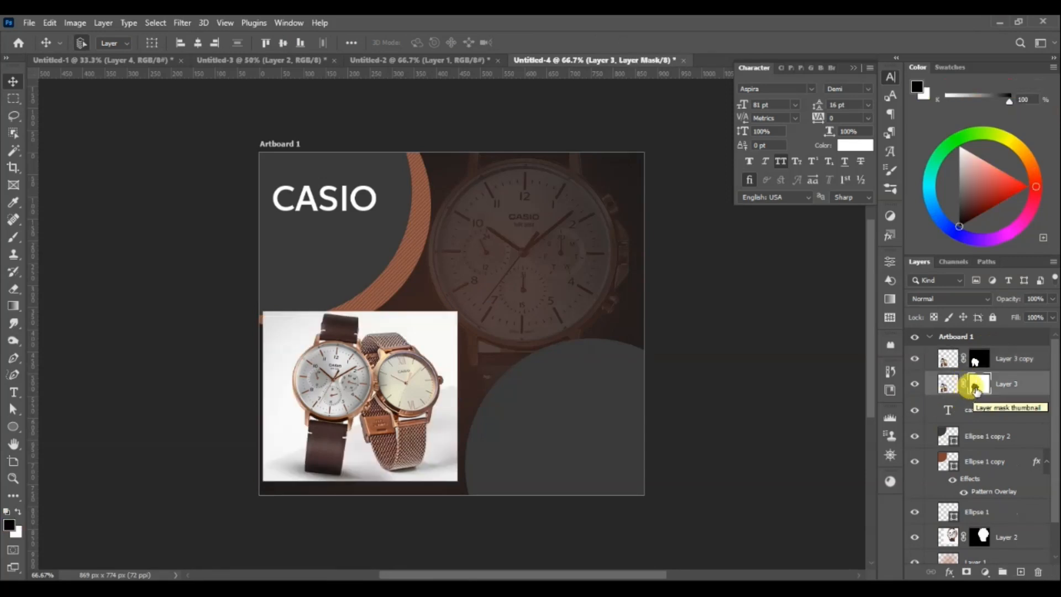
pyautogui.click(917, 298)
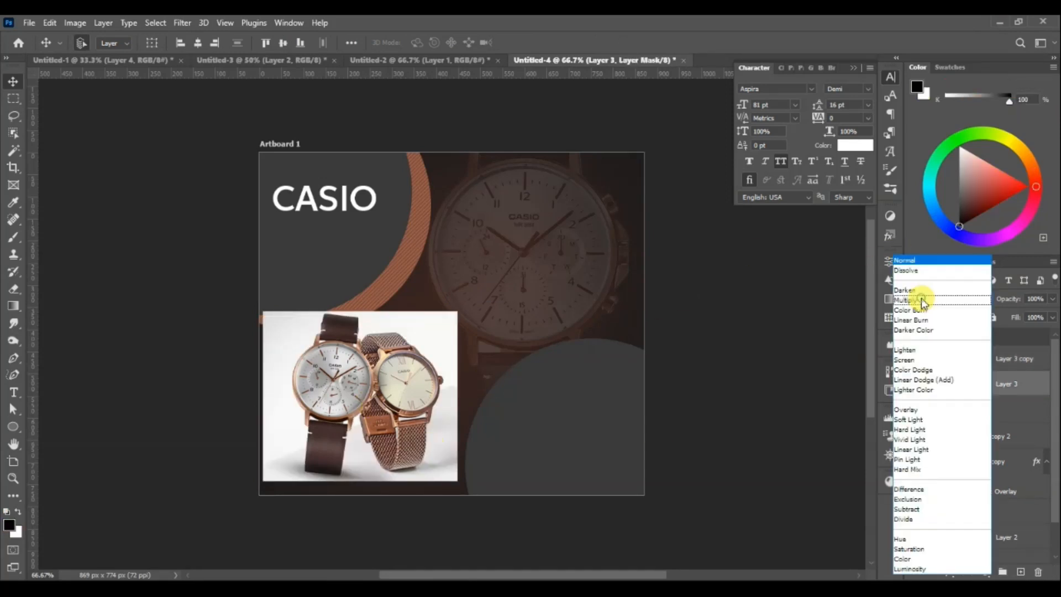
pyautogui.click(913, 300)
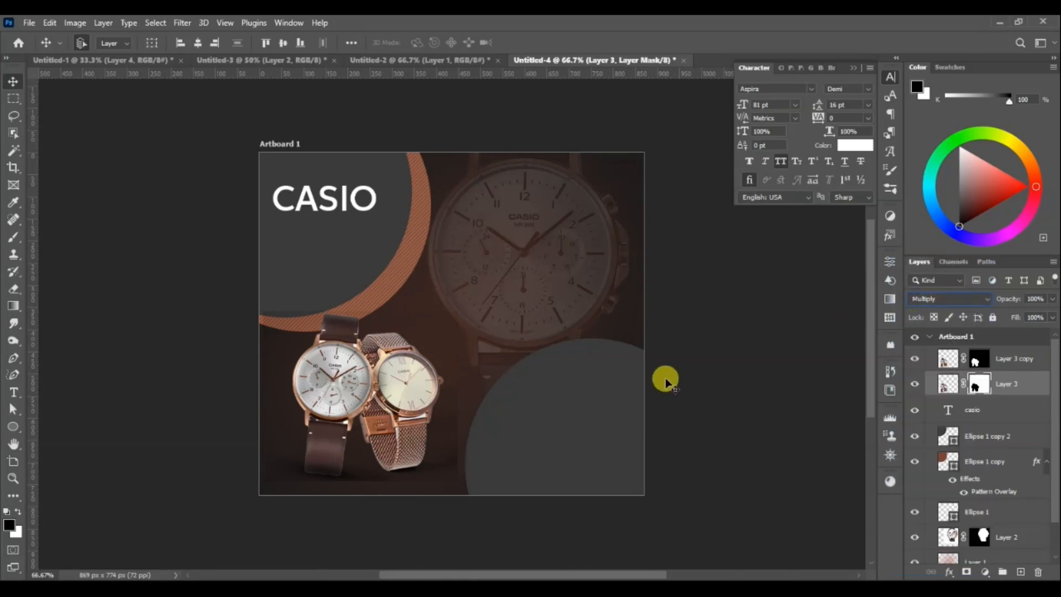
# Step: Group both two-watch layers and nudge the group left and slightly down in the artboard's lower-left area
pyautogui.moveTo(396, 376); pyautogui.dragTo(376, 396)
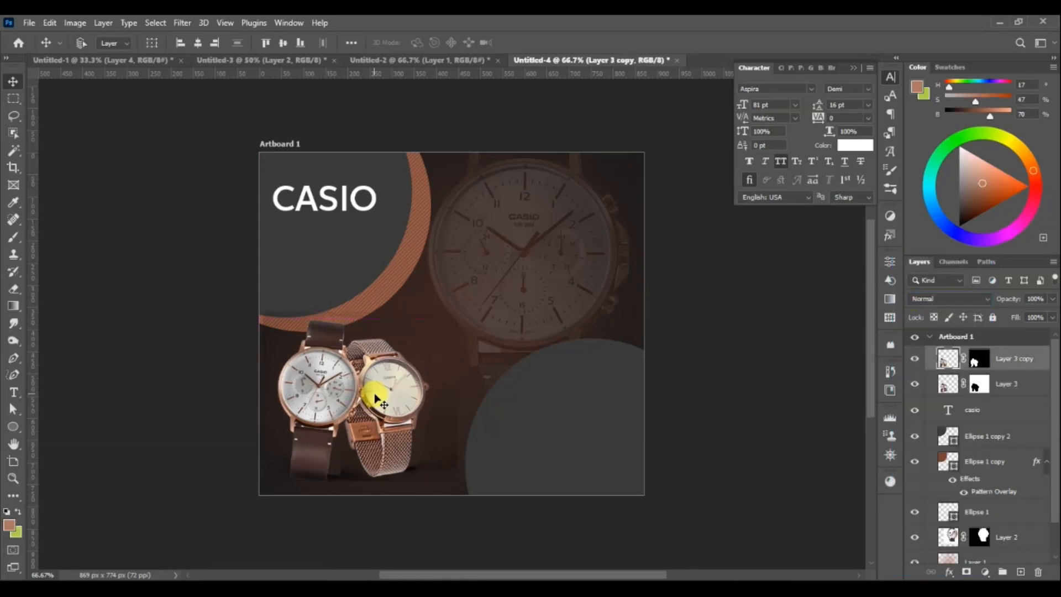
pyautogui.hotkey('ctrl', 'z')
pyautogui.keyDown('ctrl'); pyautogui.click(1008, 386); pyautogui.keyUp('ctrl')
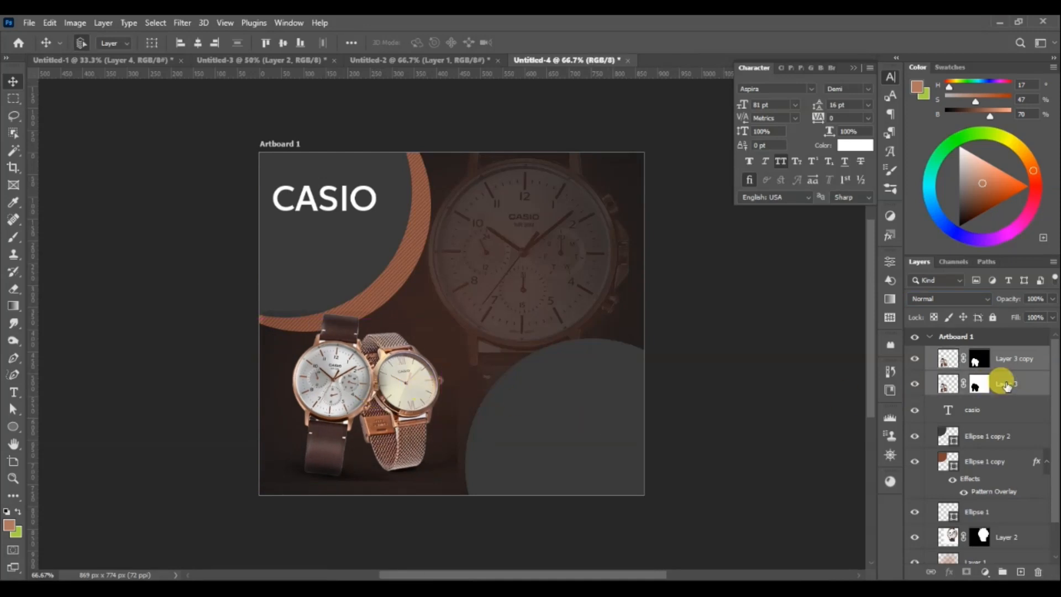
pyautogui.hotkey('ctrl', 'g')
pyautogui.hotkey('shift', 'Left')
pyautogui.hotkey('shift', 'Left')
pyautogui.hotkey('shift', 'Left')
pyautogui.hotkey('shift', 'Left')
pyautogui.hotkey('shift', 'Left')
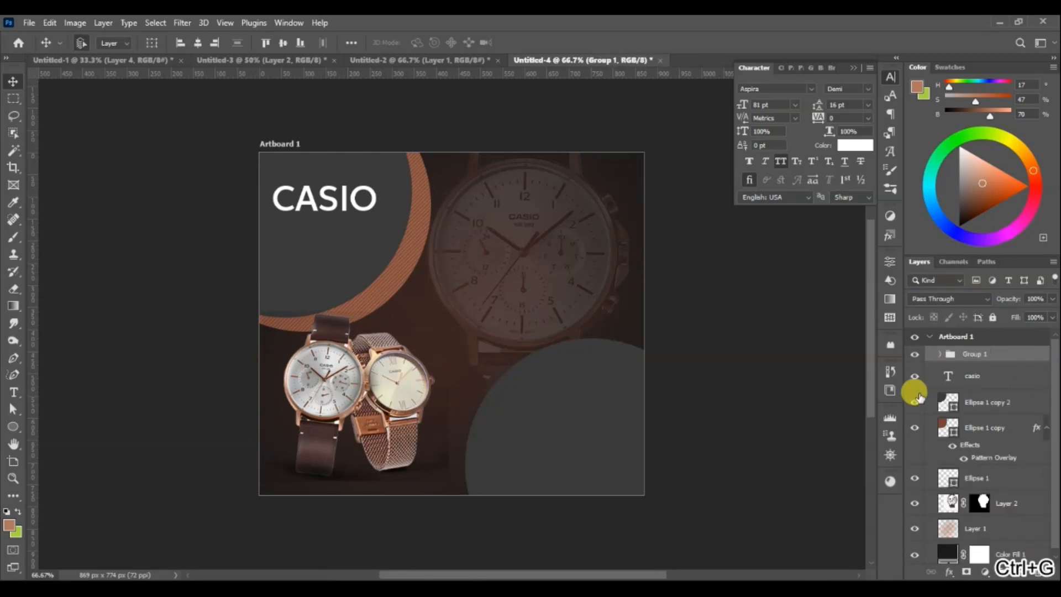
pyautogui.hotkey('shift', 'Down')
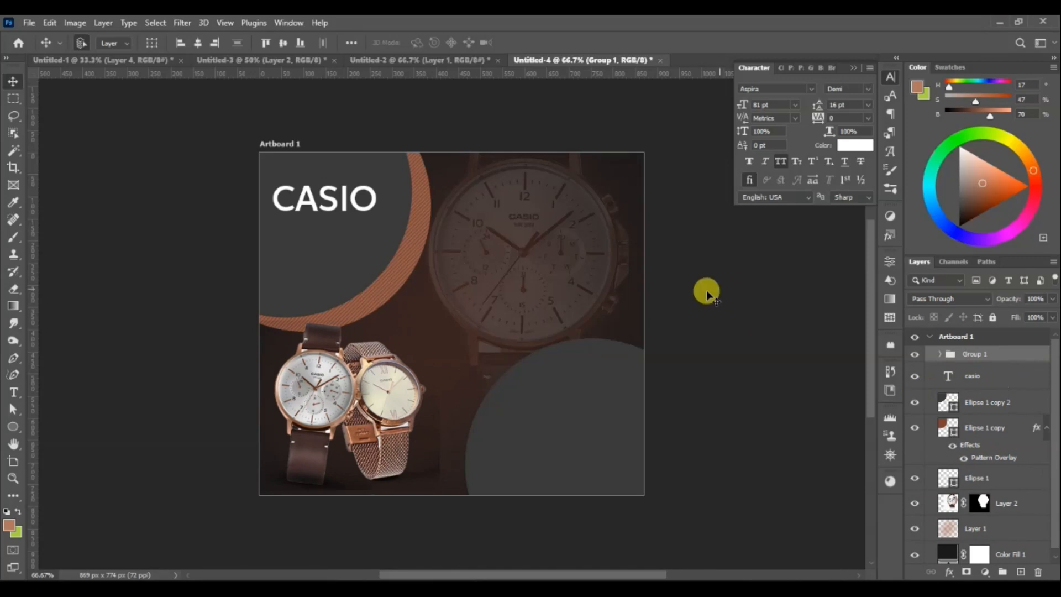
# Step: Nudge the "CASIO" text slightly down and right, and give the orange striped circle a white stroke
pyautogui.moveTo(339, 207); pyautogui.dragTo(342, 213)
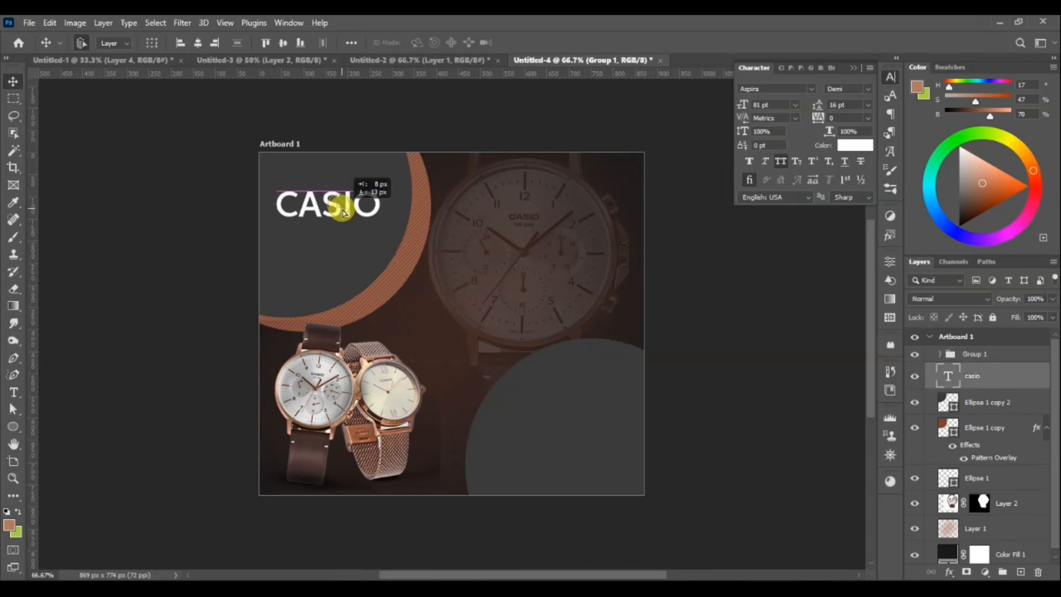
pyautogui.click(556, 412)
pyautogui.click(399, 282)
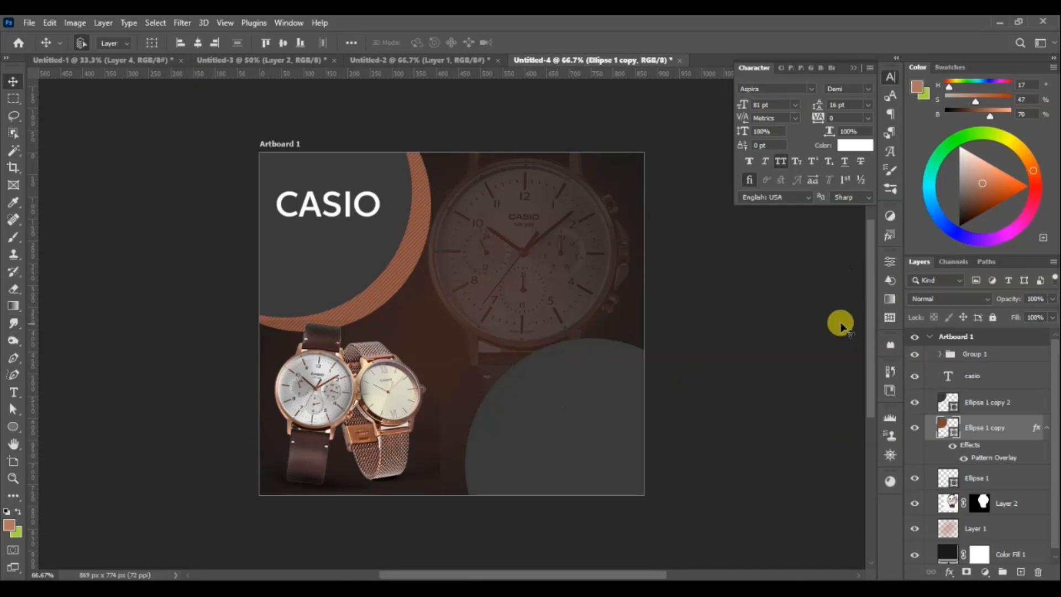
pyautogui.click(891, 262)
pyautogui.click(766, 406)
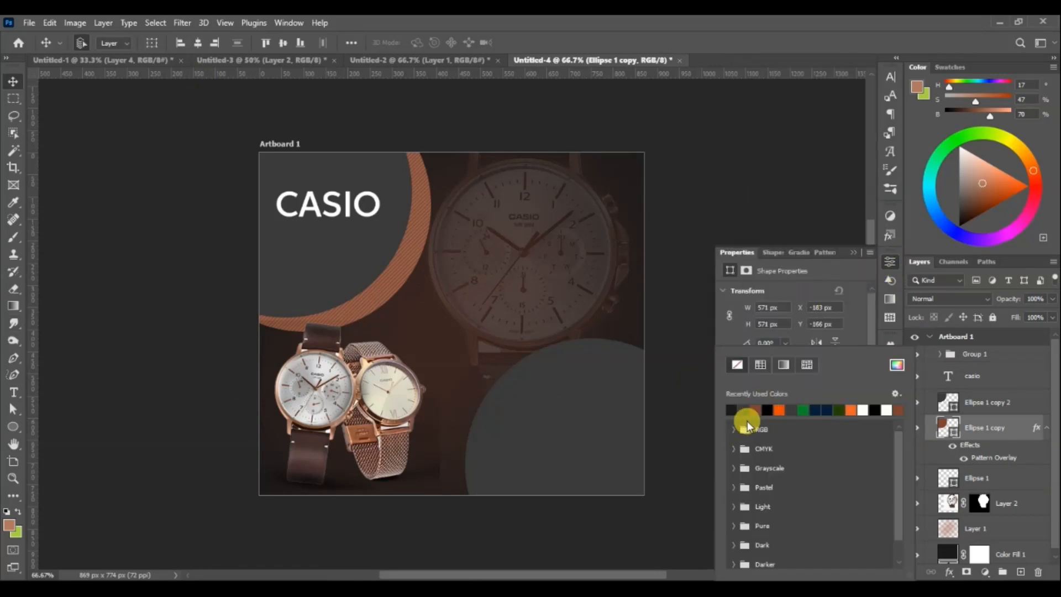
pyautogui.click(864, 409)
pyautogui.click(583, 409)
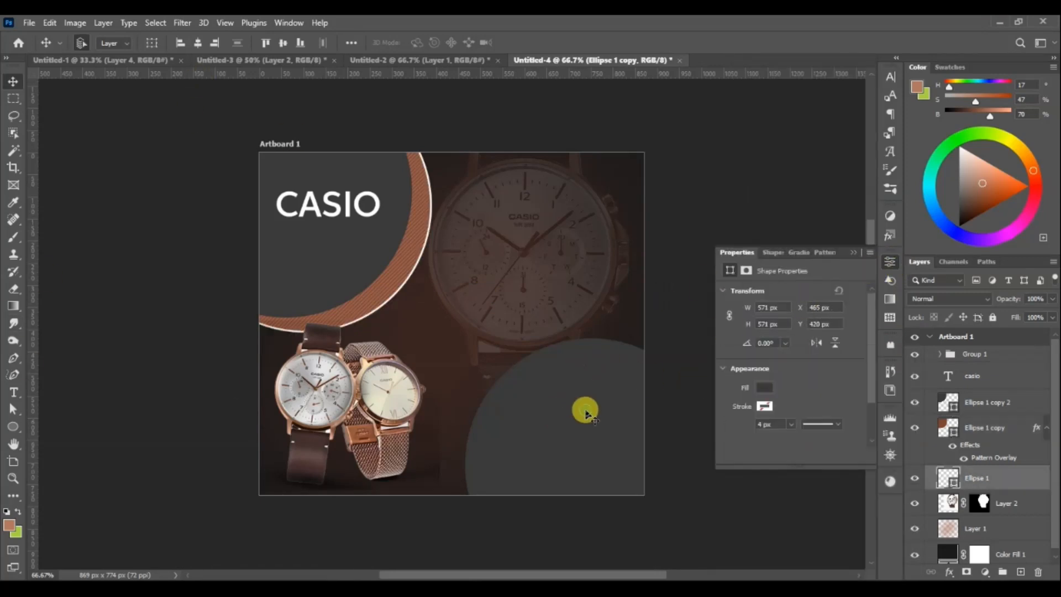
pyautogui.click(767, 386)
pyautogui.click(732, 410)
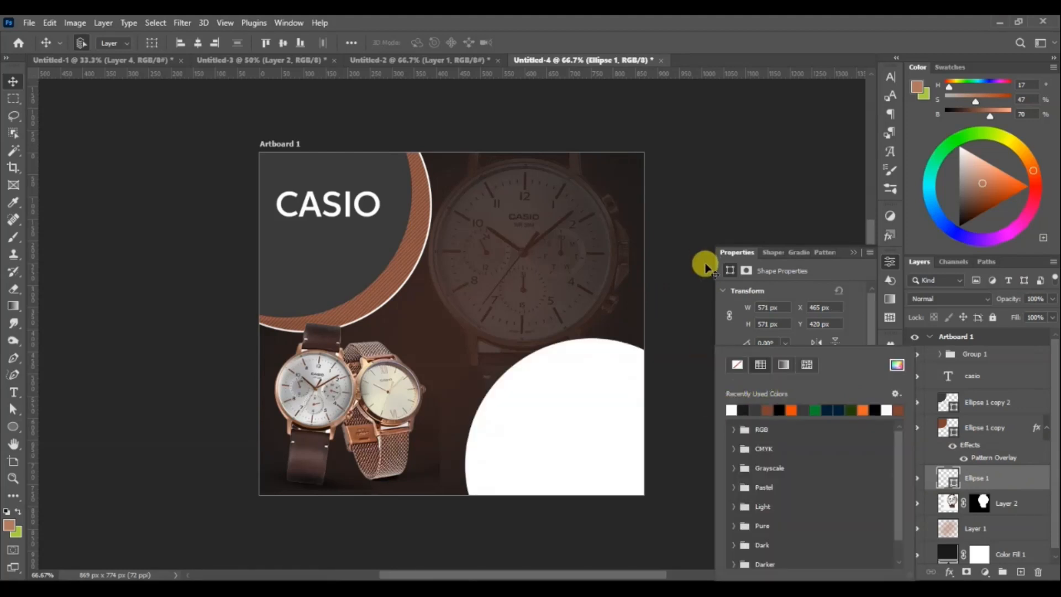
pyautogui.hotkey('ctrl', 'z')
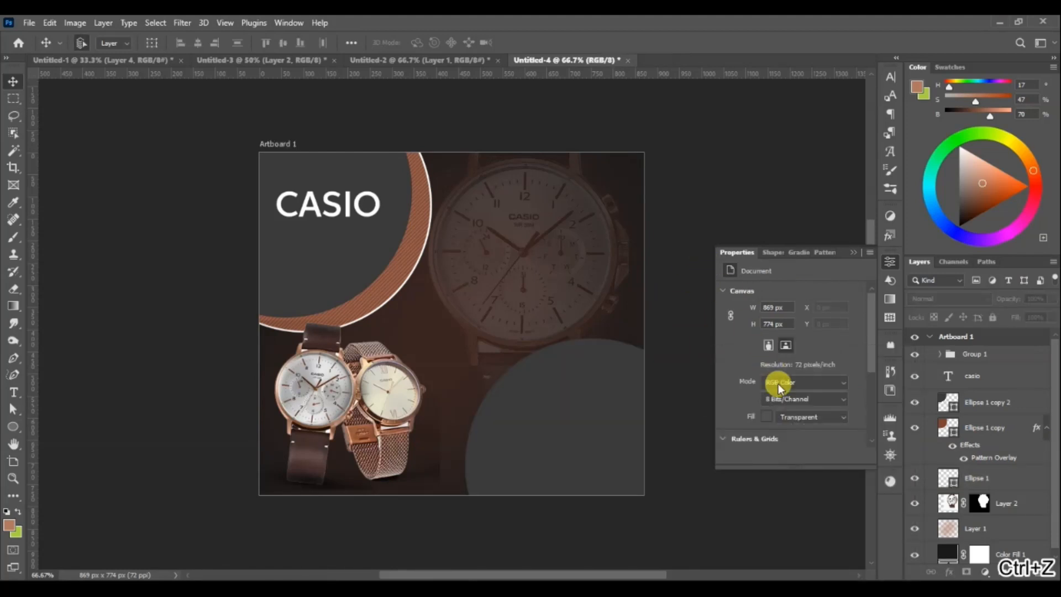
# Step: Give the lower-right gray circle a white 4 px stroke
pyautogui.click(570, 443)
pyautogui.click(780, 407)
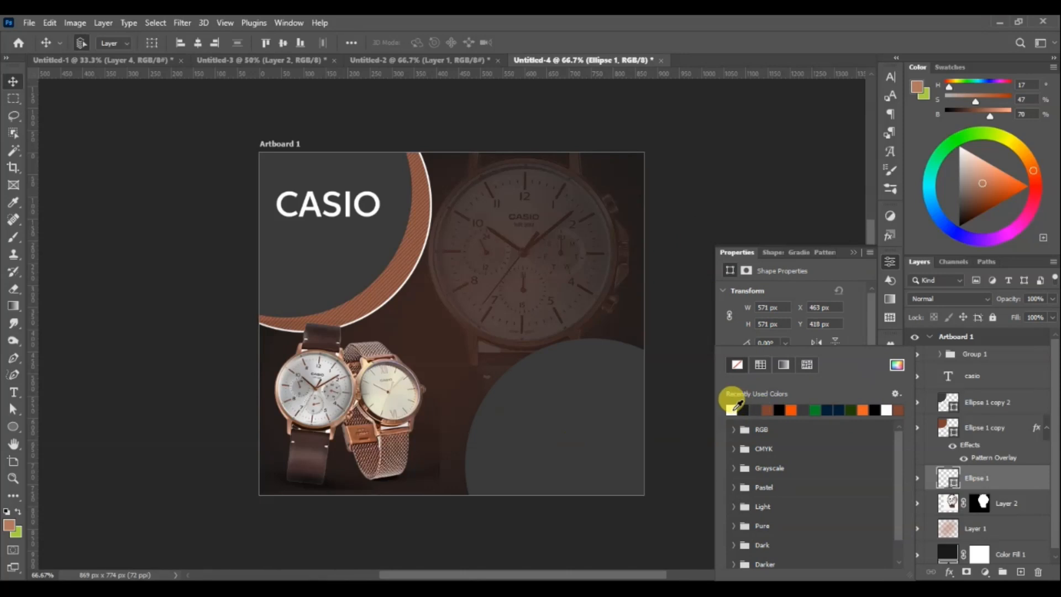
pyautogui.click(733, 409)
pyautogui.click(708, 195)
pyautogui.click(891, 261)
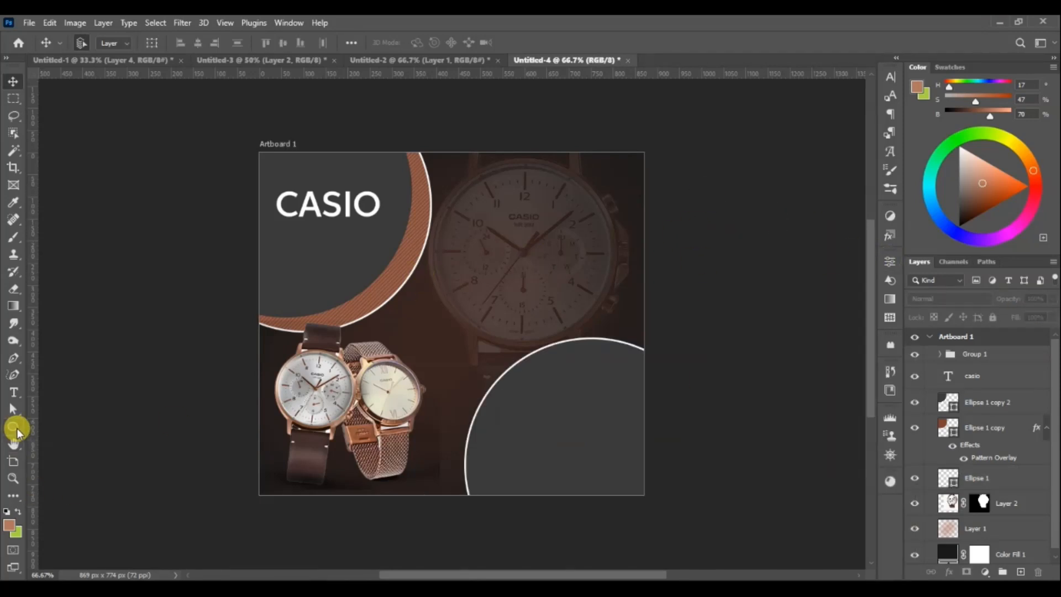
# Step: Add the white text "OUR LATEST COLLECTION" on two lines above the lower-right gray circle
pyautogui.press('t')
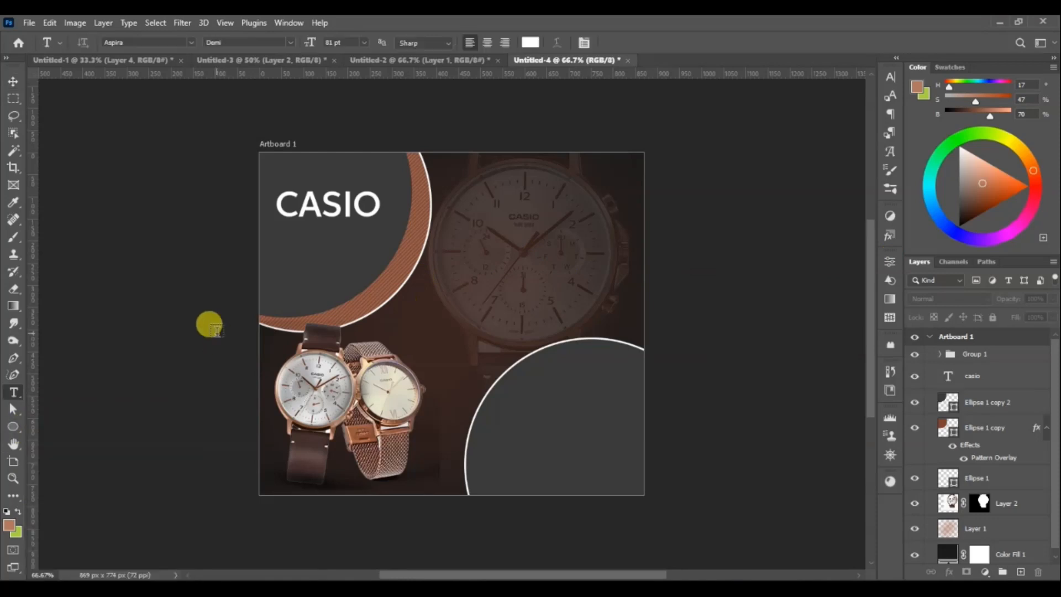
pyautogui.click(462, 314)
pyautogui.write('ou')
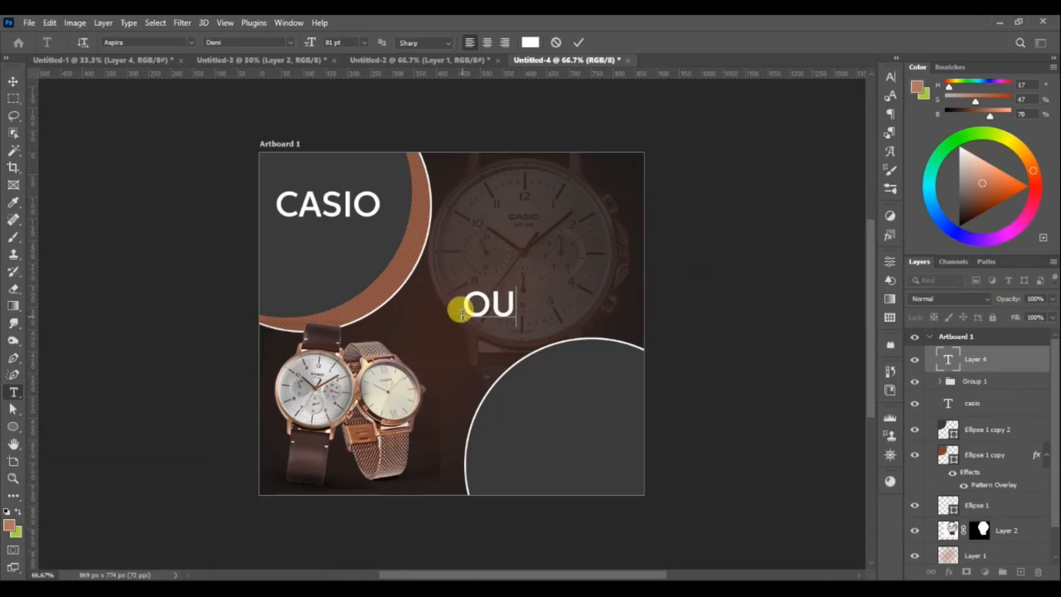
pyautogui.write('r l')
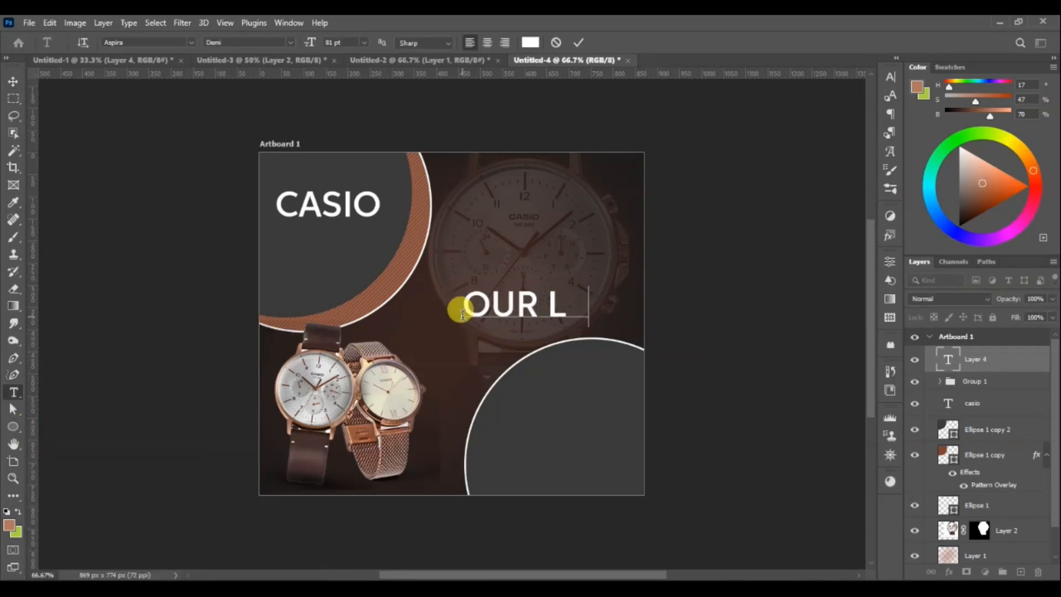
pyautogui.write('ates')
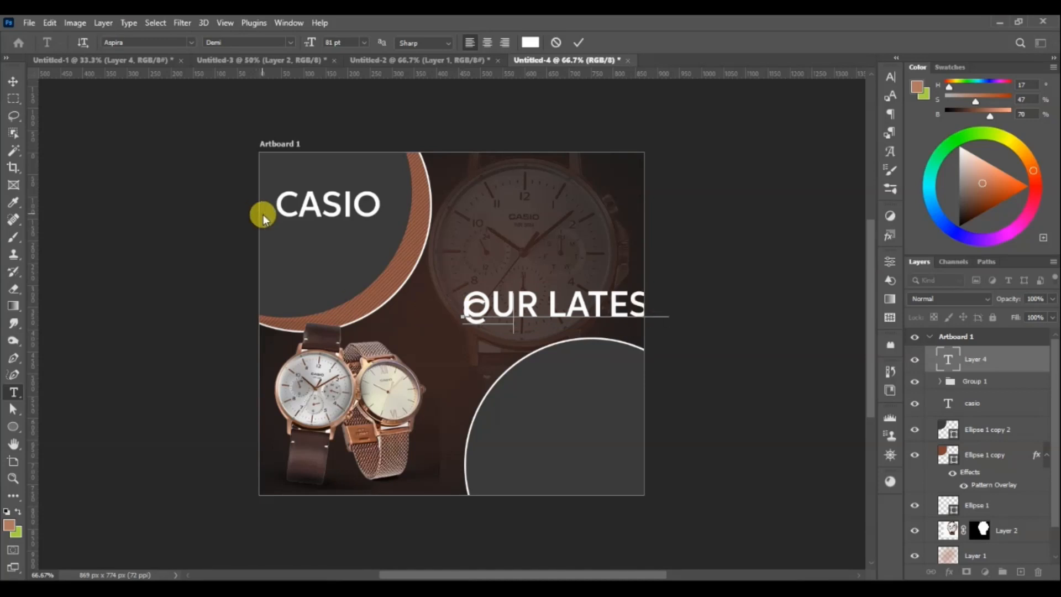
pyautogui.click(12, 82)
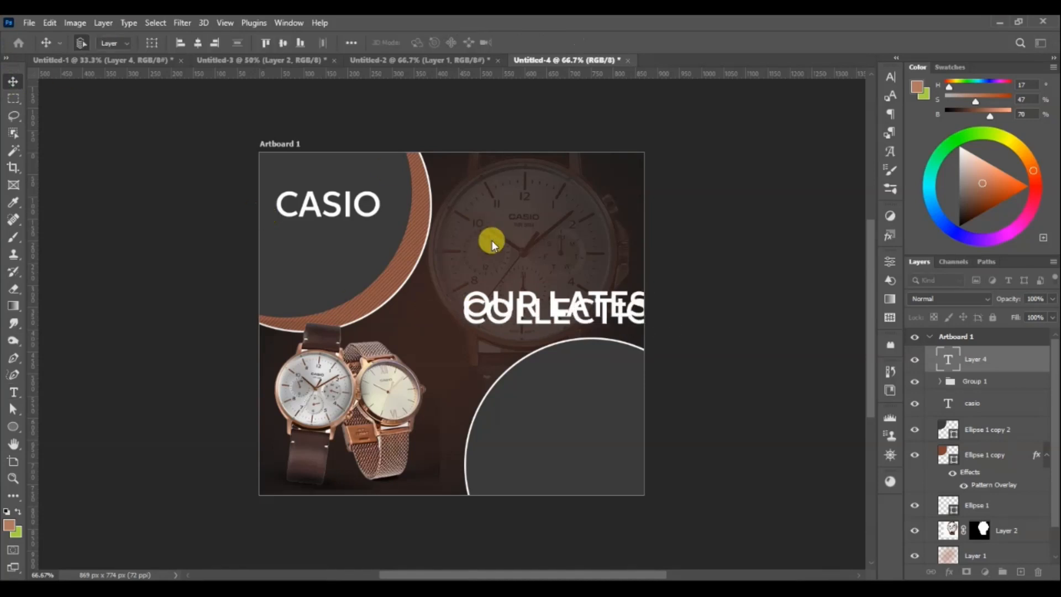
# Step: Set the "OUR LATEST COLLECTION" text to 58 pt with Auto leading and move it onto the lower-right gray circle
pyautogui.click(890, 76)
pyautogui.click(766, 105)
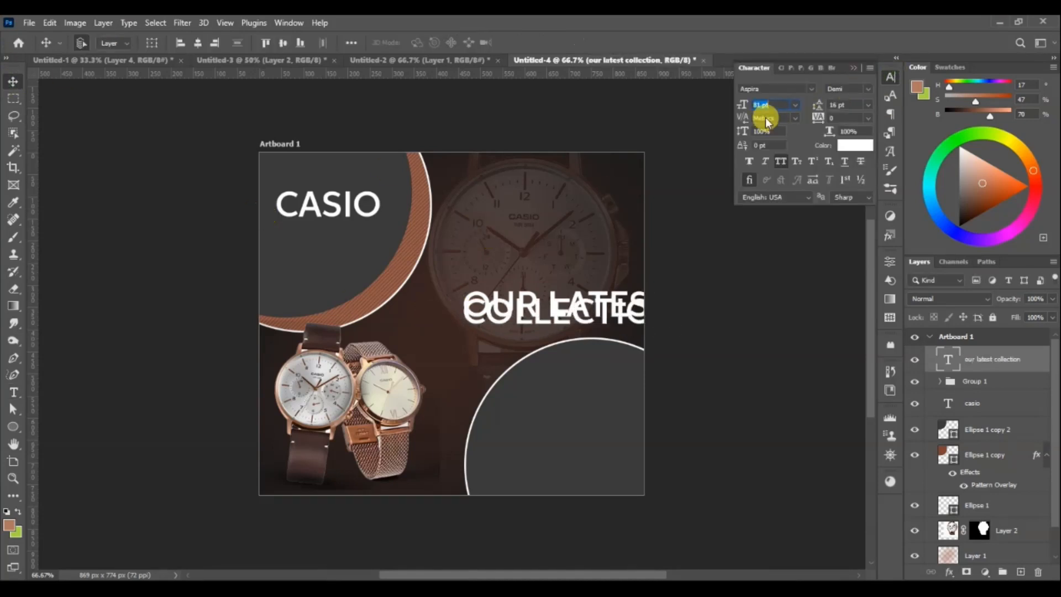
pyautogui.click(869, 105)
pyautogui.click(845, 111)
pyautogui.moveTo(740, 103); pyautogui.dragTo(720, 102)
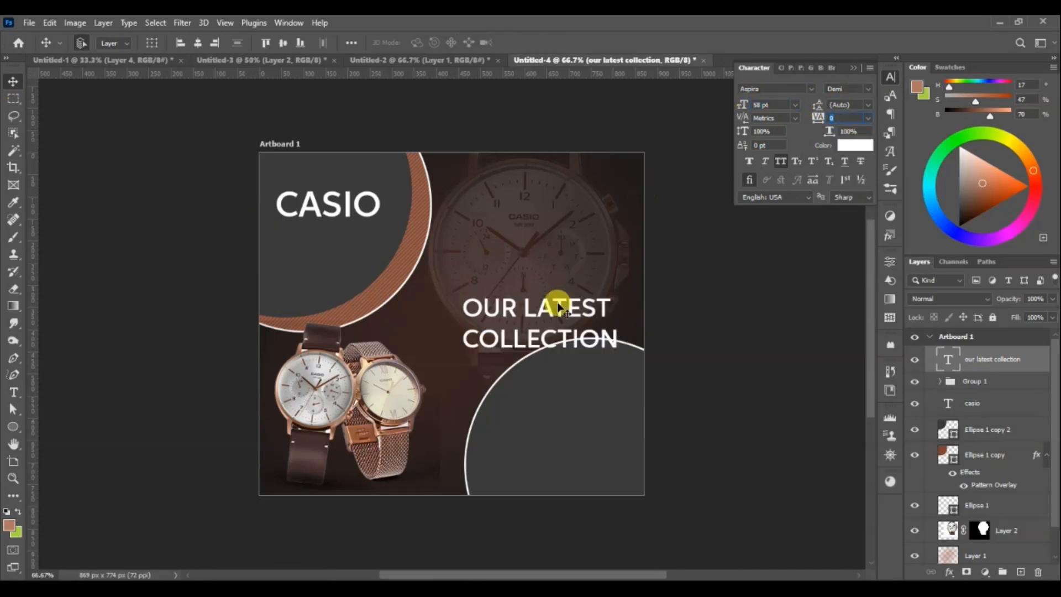
pyautogui.moveTo(564, 304); pyautogui.dragTo(575, 403)
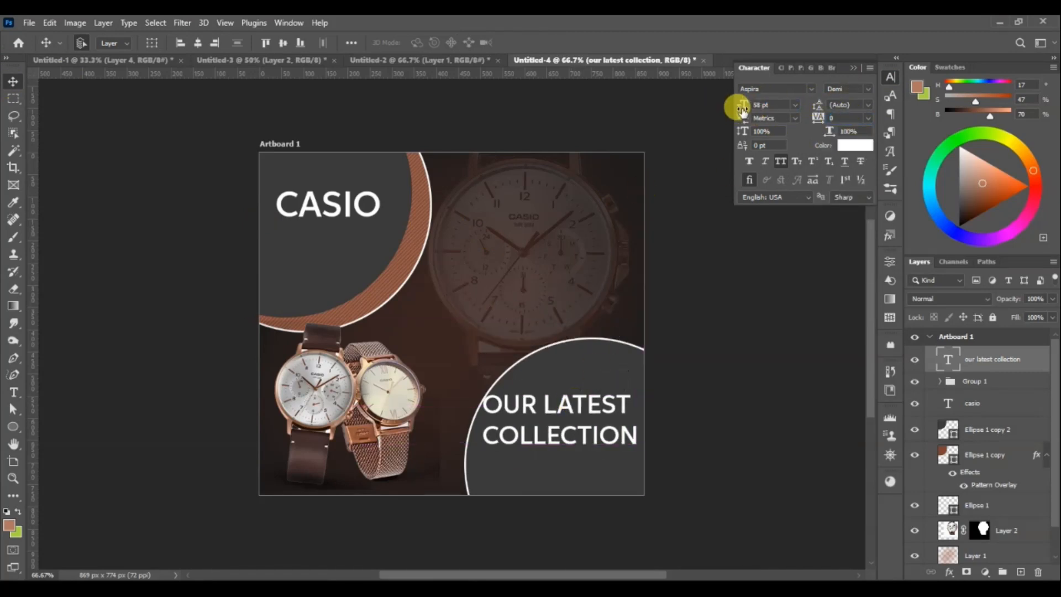
# Step: Reduce the "OUR LATEST COLLECTION" text to 48 pt and adjust its position inside the lower-right circle
pyautogui.moveTo(739, 106); pyautogui.dragTo(734, 105)
pyautogui.moveTo(587, 409); pyautogui.dragTo(596, 411)
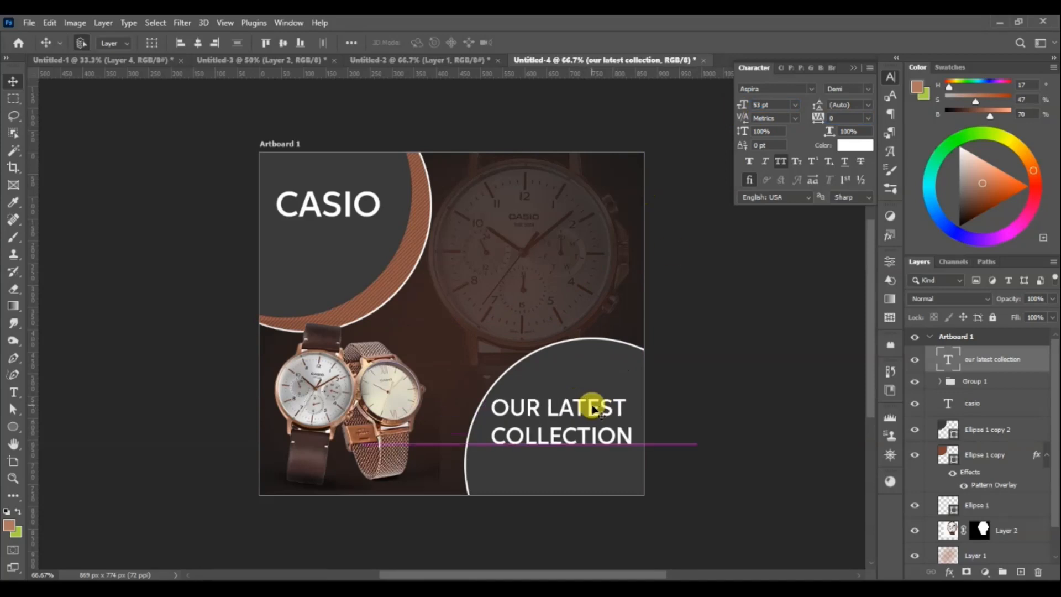
pyautogui.moveTo(743, 107); pyautogui.dragTo(728, 101)
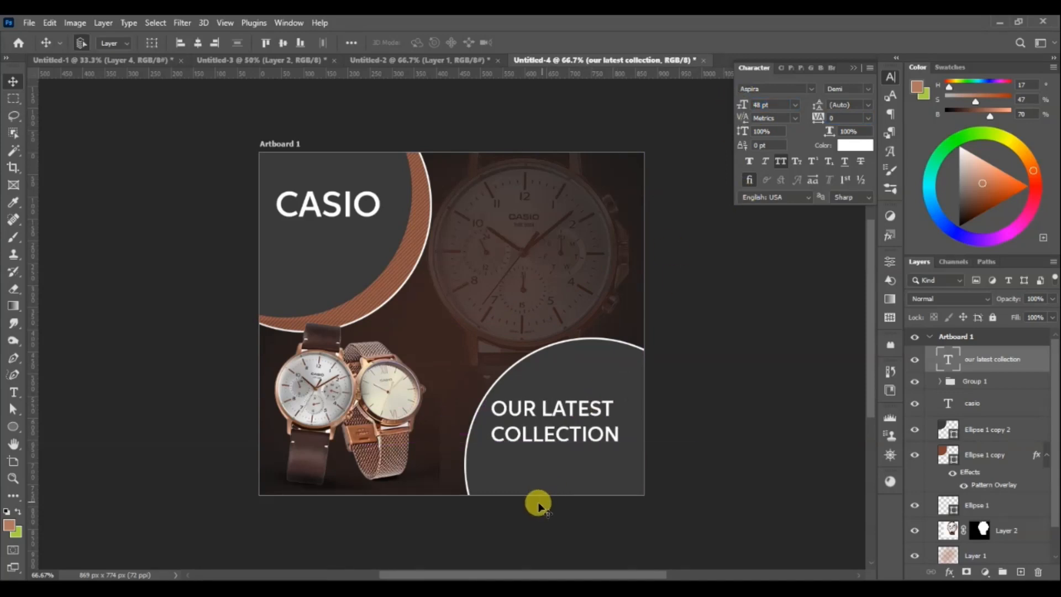
pyautogui.moveTo(562, 415); pyautogui.dragTo(566, 421)
# Step: Add the double-chevron arrow shape below "OUR LATEST COLLECTION", scale it to about 46 by 49 px and remove its stroke
pyautogui.click(890, 281)
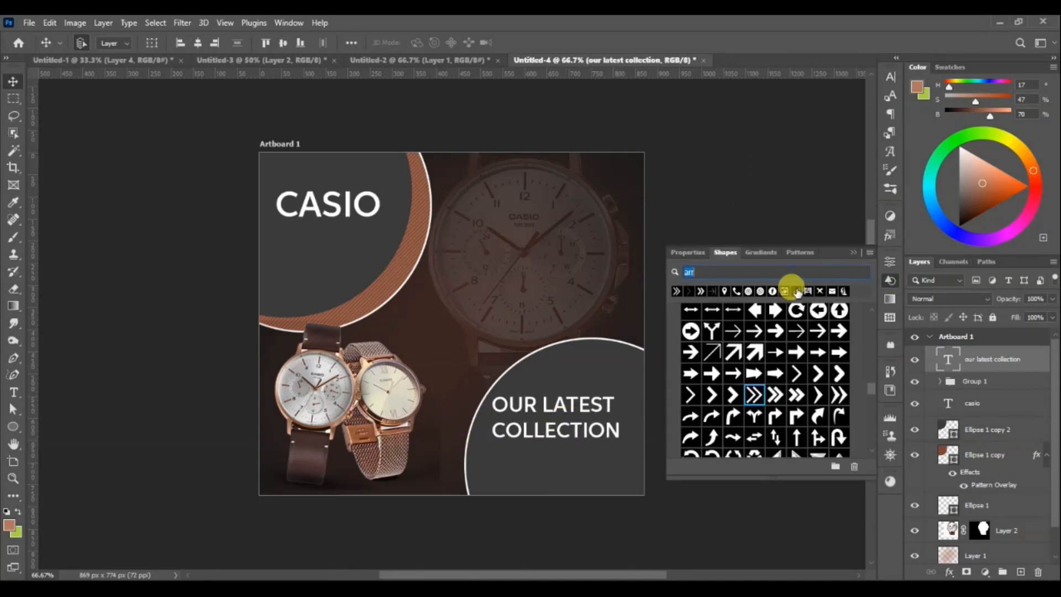
pyautogui.moveTo(700, 291); pyautogui.dragTo(487, 449)
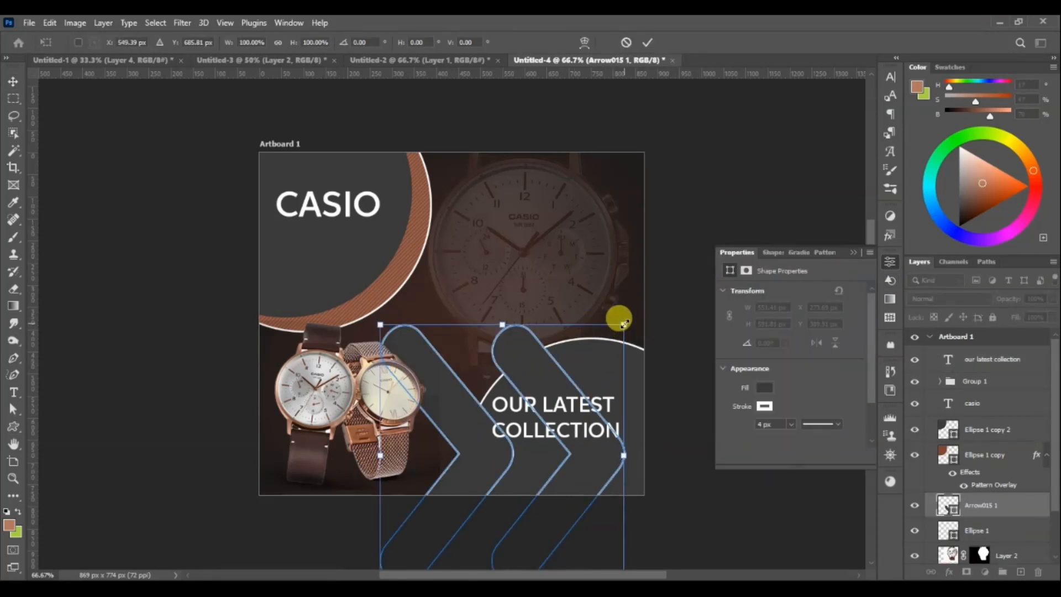
pyautogui.moveTo(623, 324); pyautogui.dragTo(508, 442)
pyautogui.press('Return')
pyautogui.click(765, 406)
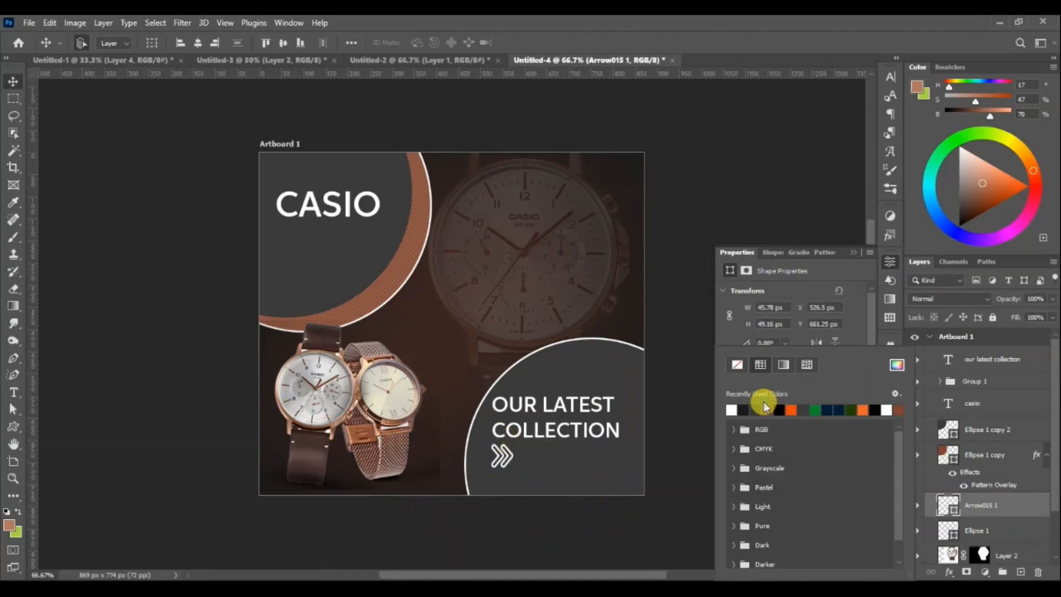
pyautogui.click(738, 365)
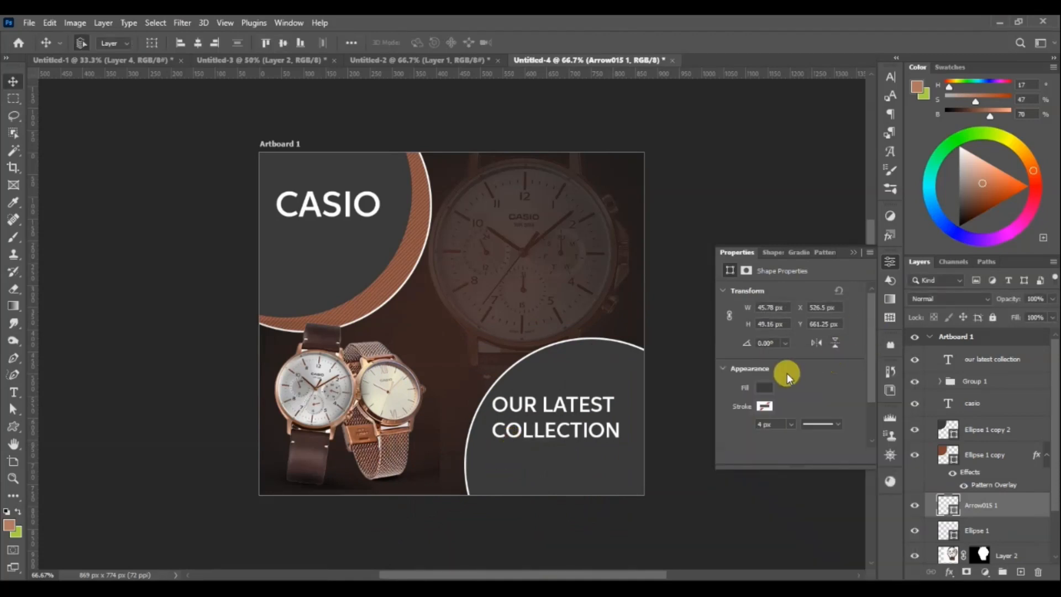
# Step: Fill the double-chevron arrow with white and reduce it to 37 by 39.75 px
pyautogui.click(732, 410)
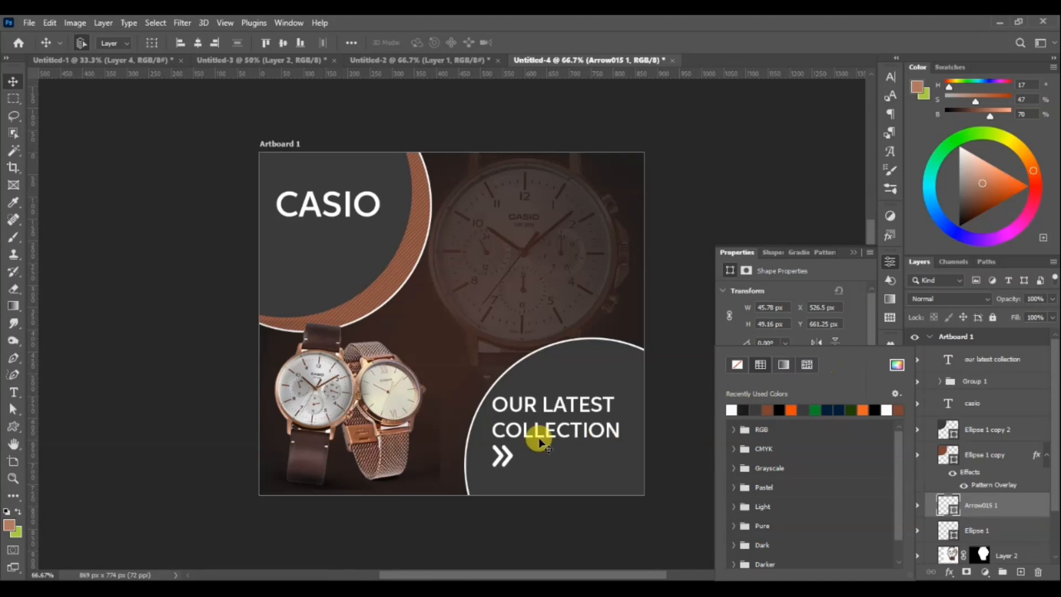
pyautogui.click(675, 348)
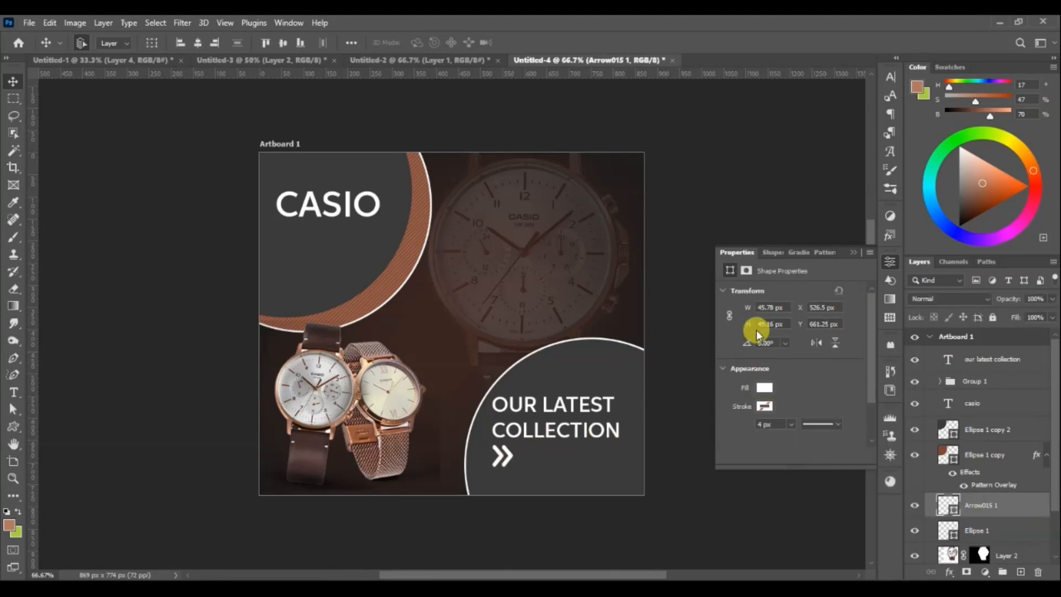
pyautogui.moveTo(745, 311); pyautogui.dragTo(739, 311)
pyautogui.click(890, 269)
# Step: Add an 11 pt white lorem ipsum paragraph below "OUR LATEST COLLECTION" and position the double-chevron arrow beside it
pyautogui.press('t')
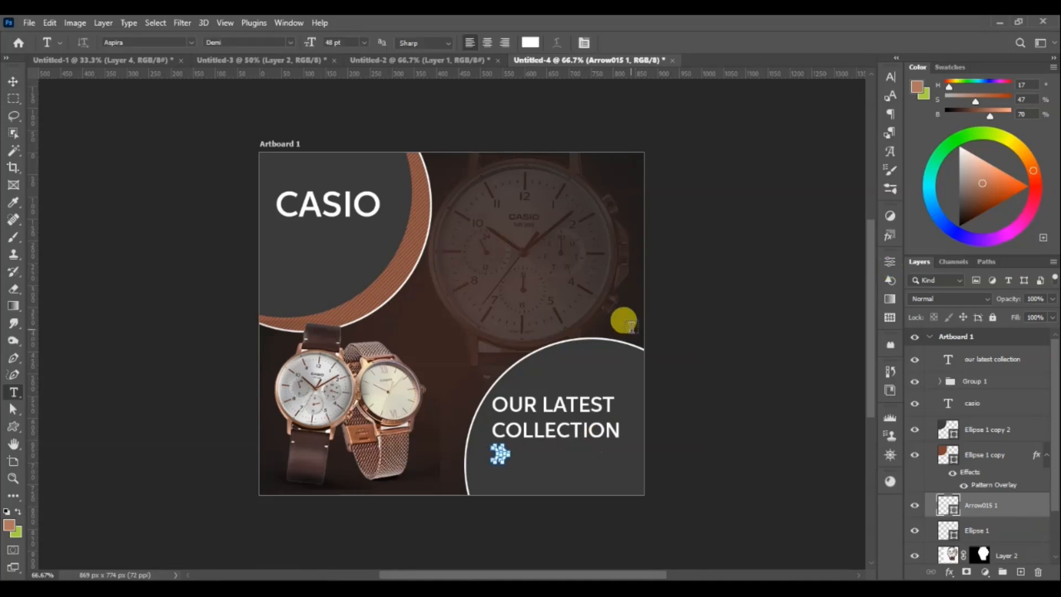
pyautogui.moveTo(529, 461); pyautogui.dragTo(644, 490)
pyautogui.moveTo(308, 42); pyautogui.dragTo(275, 39)
pyautogui.click(12, 82)
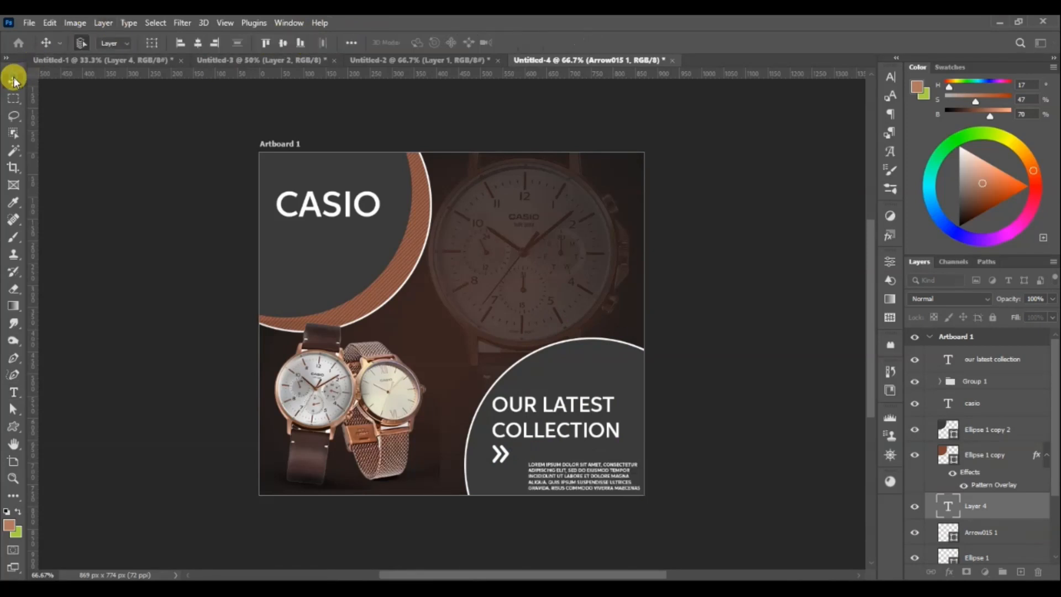
pyautogui.moveTo(578, 472); pyautogui.dragTo(565, 456)
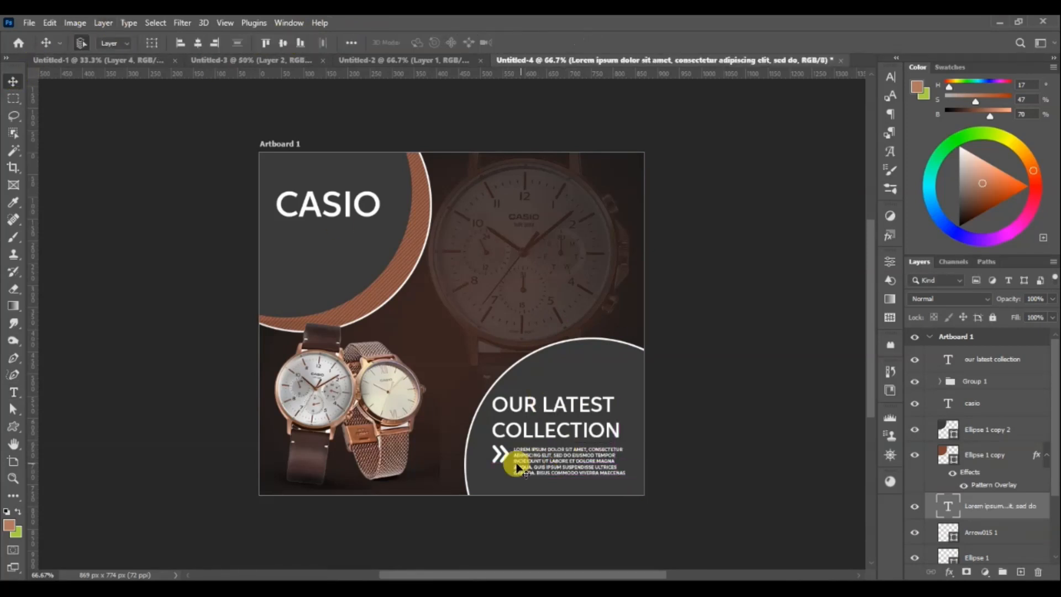
pyautogui.click(504, 460)
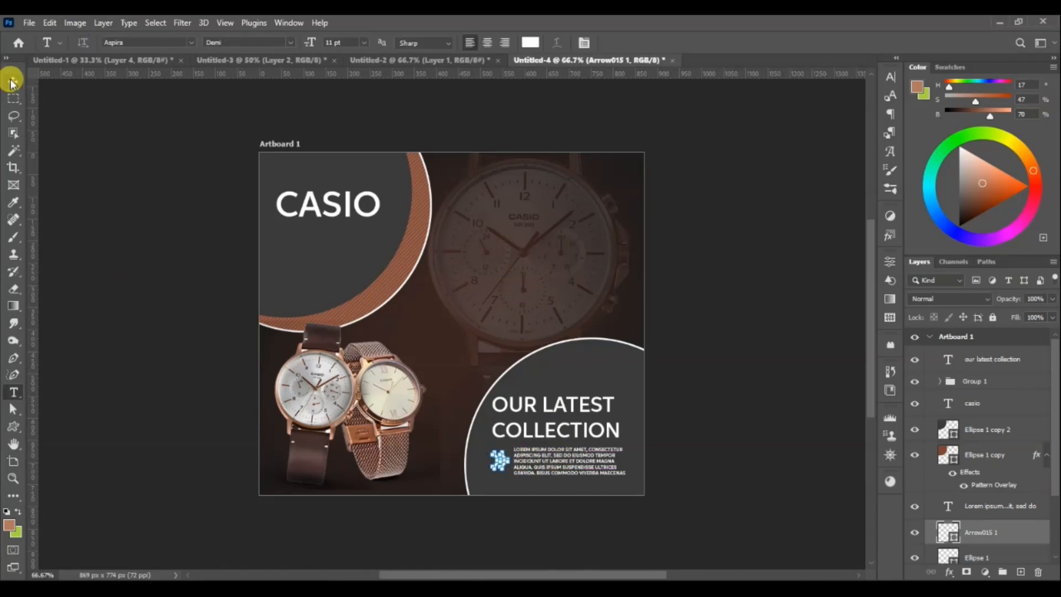
# Step: Draw a white triangle about 187 by 162 px over the faded background watch and round its corners to 28 px
pyautogui.rightClick(14, 427)
pyautogui.click(66, 455)
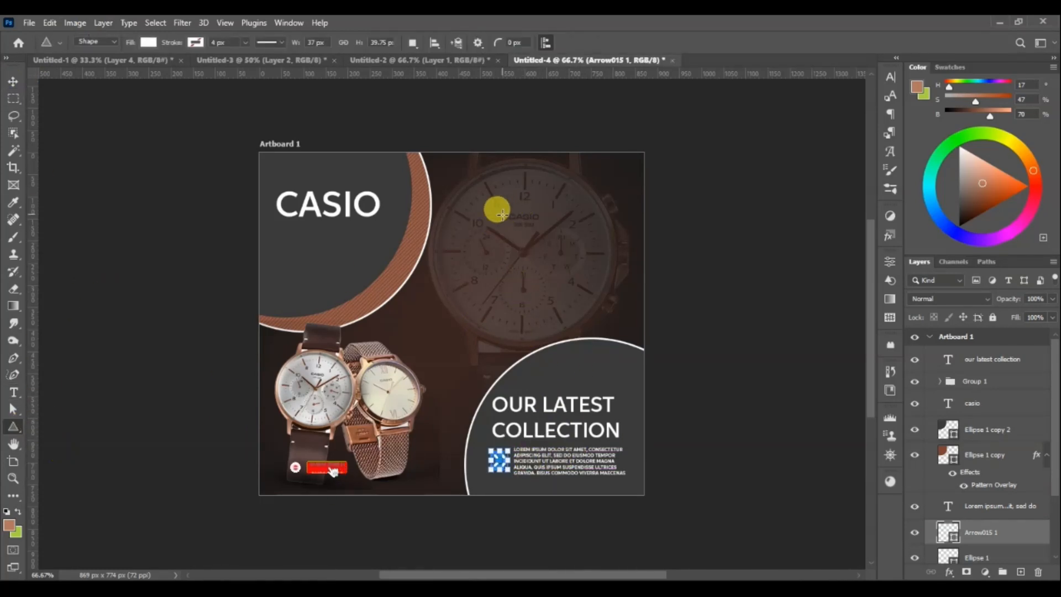
pyautogui.moveTo(500, 214); pyautogui.dragTo(587, 318)
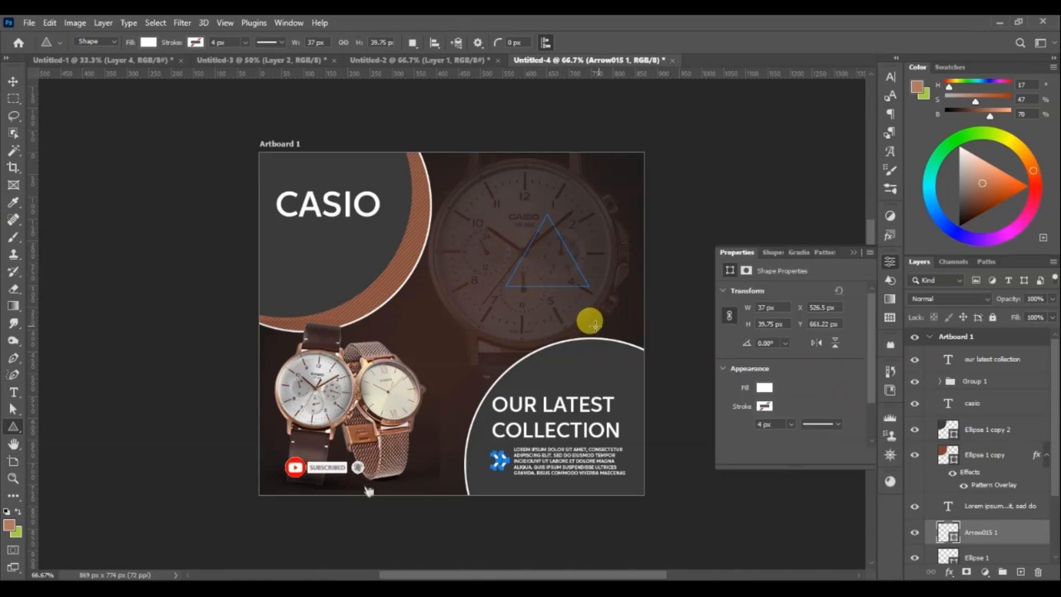
pyautogui.scroll(-2, 872, 332)
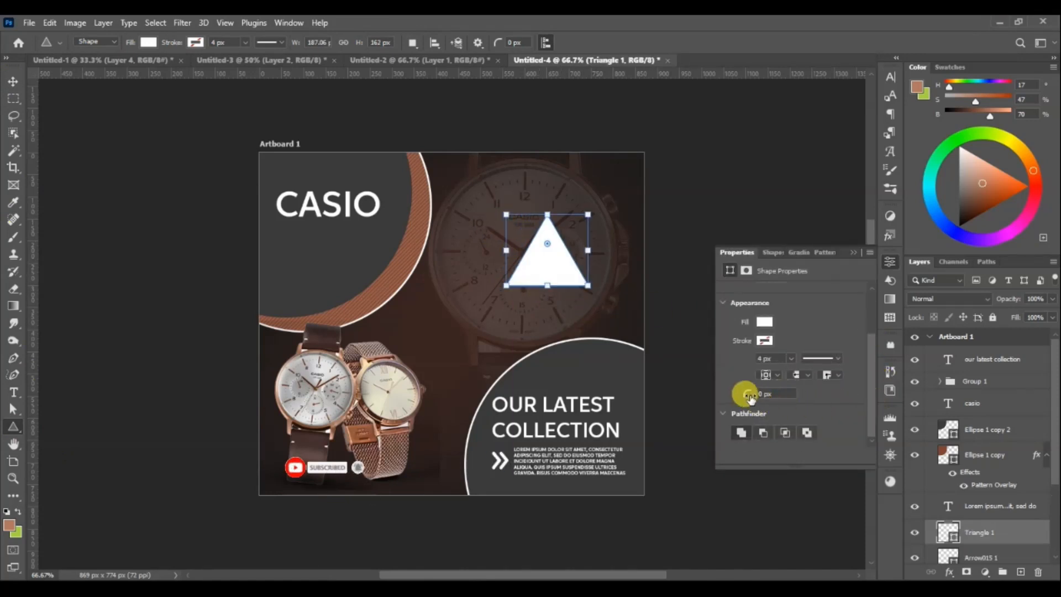
pyautogui.moveTo(746, 393); pyautogui.dragTo(761, 395)
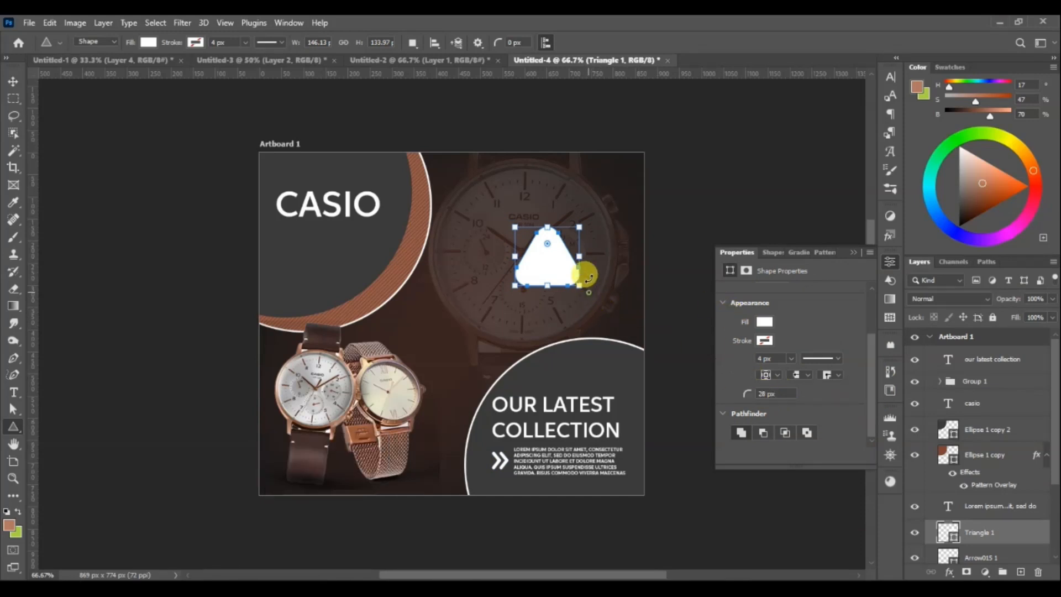
# Step: Rotate the rounded triangle to about -53.3°, enlarge it to about 209 px high and reposition it over the faded watch
pyautogui.moveTo(587, 276); pyautogui.dragTo(602, 237)
pyautogui.click(13, 83)
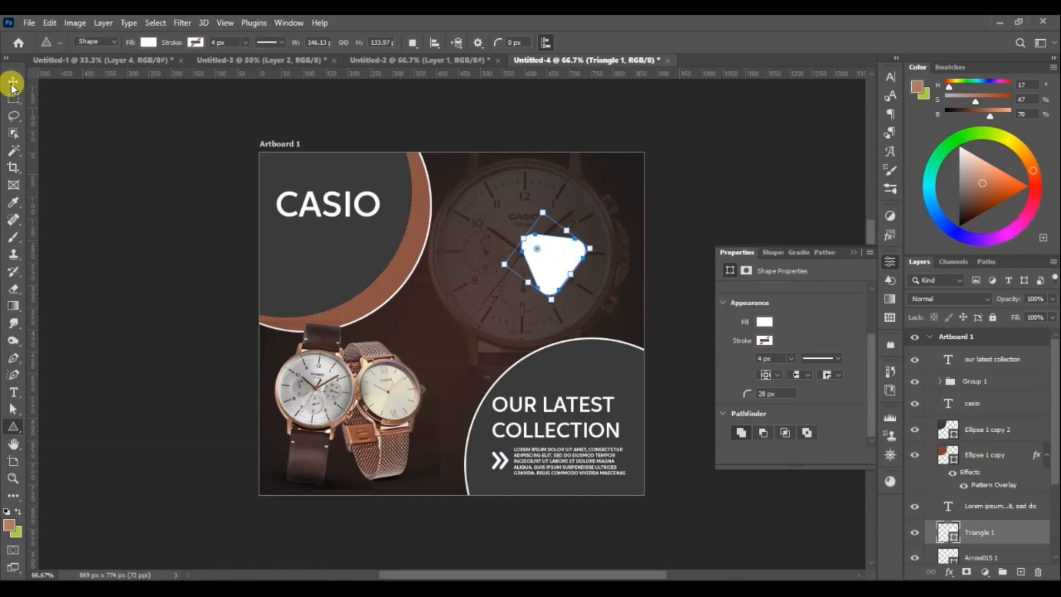
pyautogui.moveTo(497, 269); pyautogui.dragTo(506, 274)
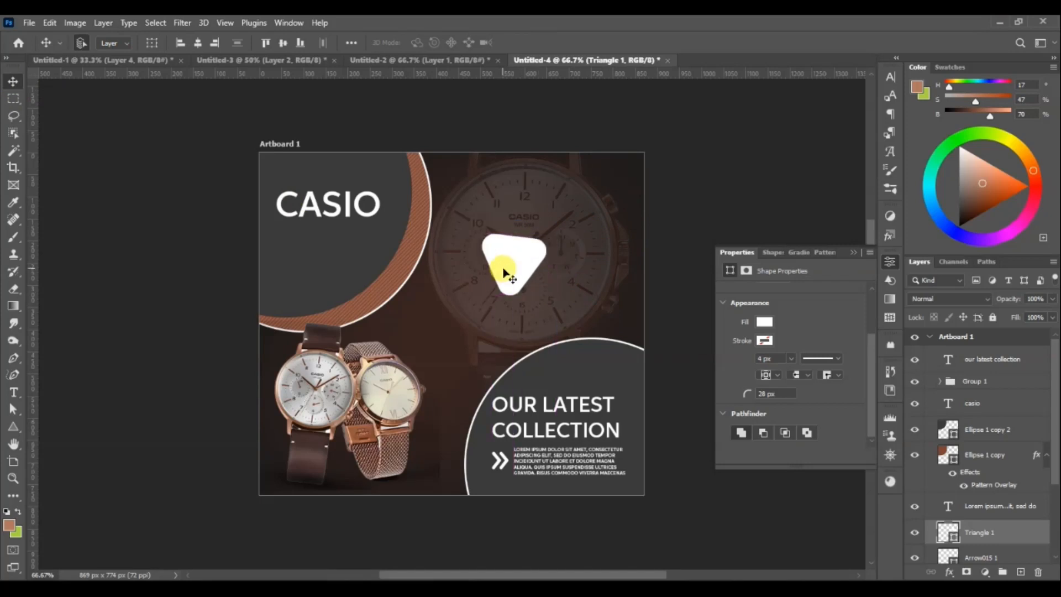
pyautogui.scroll(2, 805, 357)
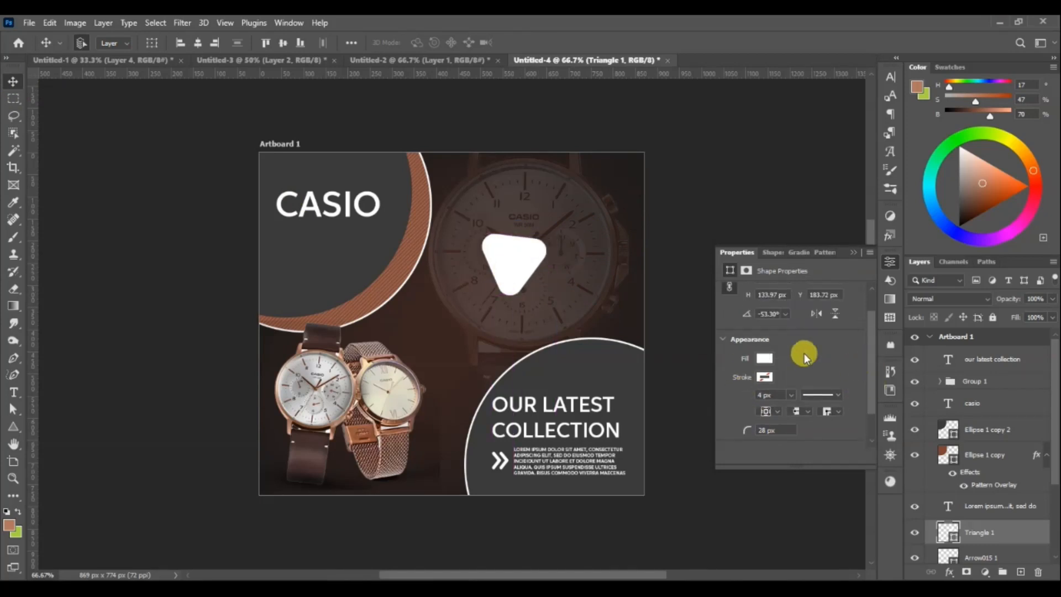
pyautogui.moveTo(742, 283); pyautogui.dragTo(787, 288)
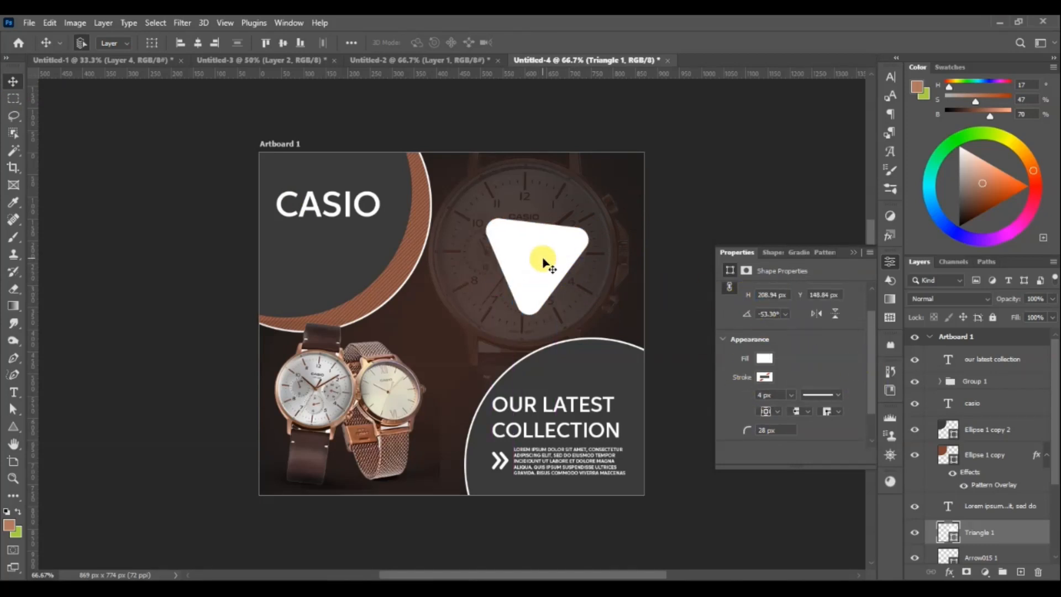
pyautogui.moveTo(543, 262); pyautogui.dragTo(528, 262)
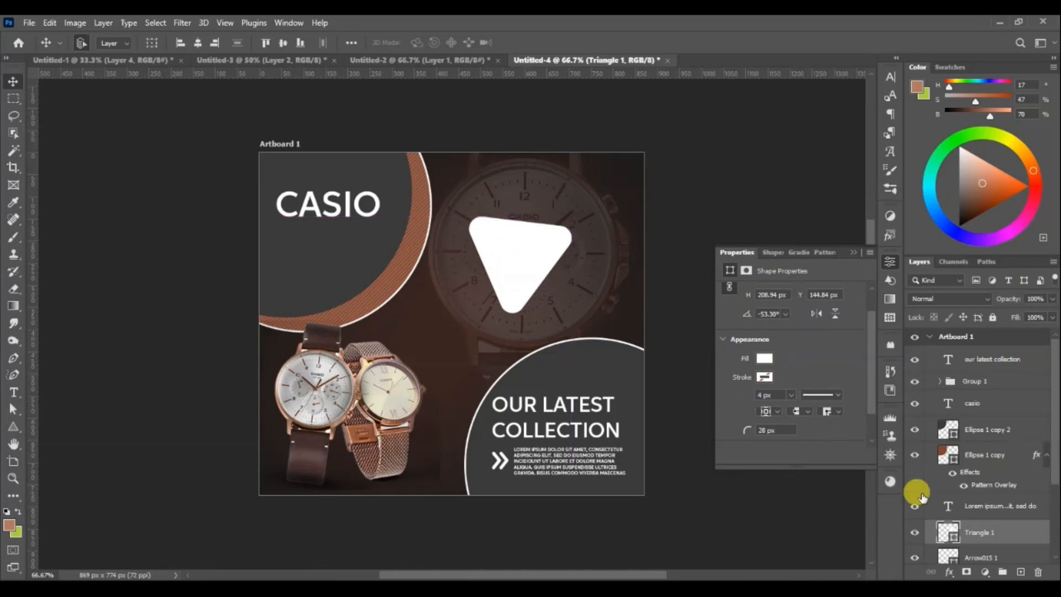
# Step: Apply a copper linear Gradient Overlay to the triangle with angle -32° and scale 54%
pyautogui.rightClick(988, 534)
pyautogui.click(988, 534)
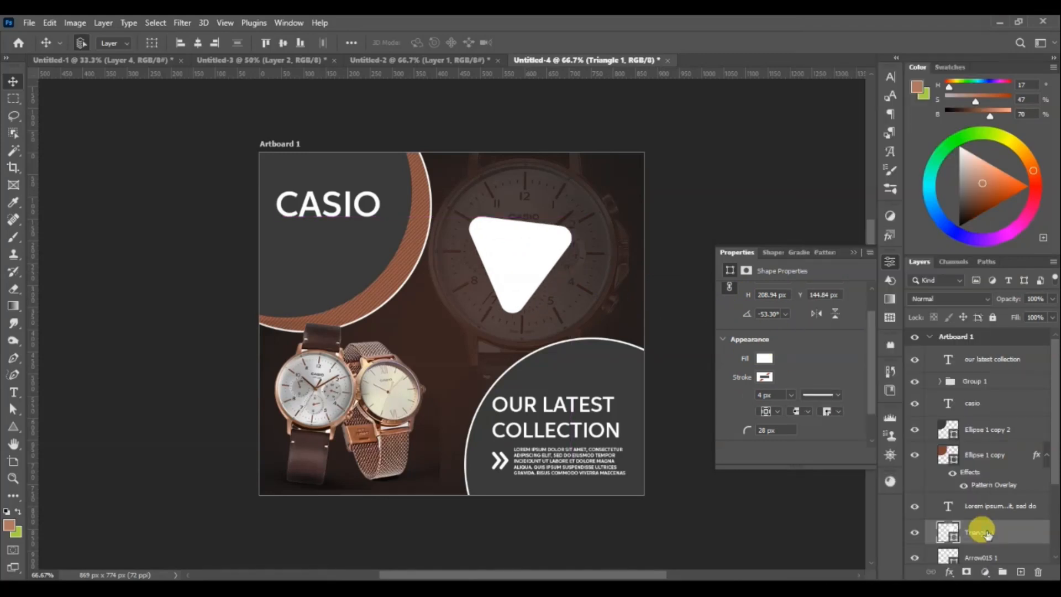
pyautogui.click(949, 572)
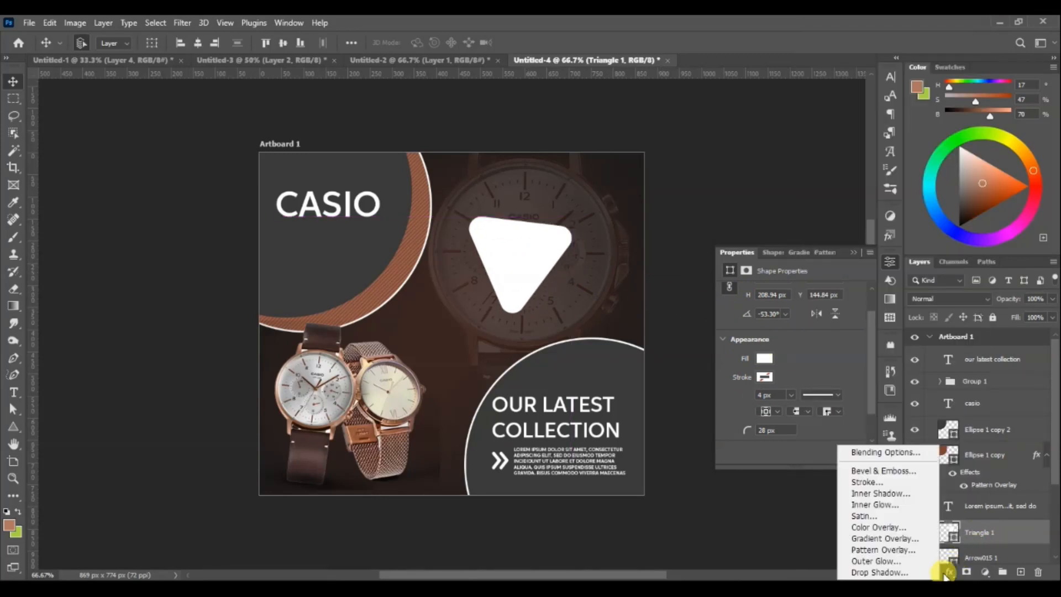
pyautogui.click(886, 546)
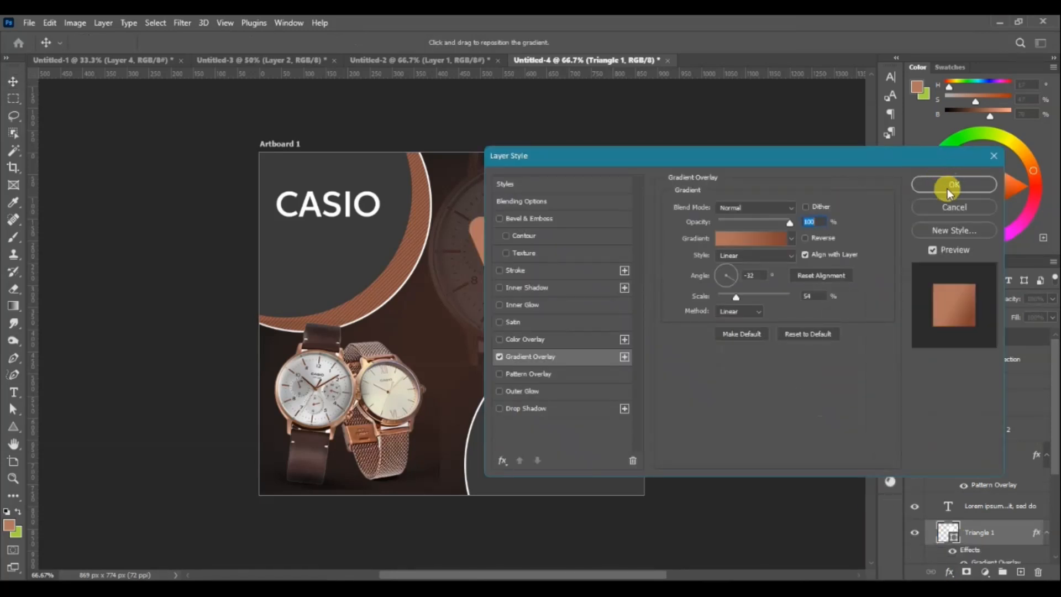
pyautogui.click(943, 186)
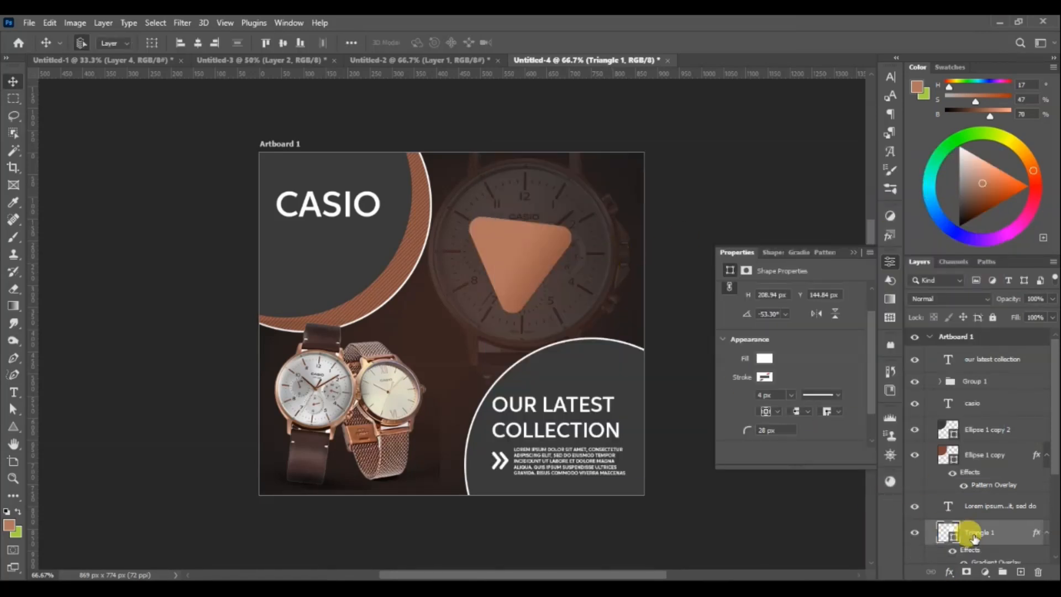
# Step: Duplicate the triangle, shrink the copy to about 143 px high and center it inside the original
pyautogui.hotkey('ctrl', 'j')
pyautogui.hotkey('ctrl', 't')
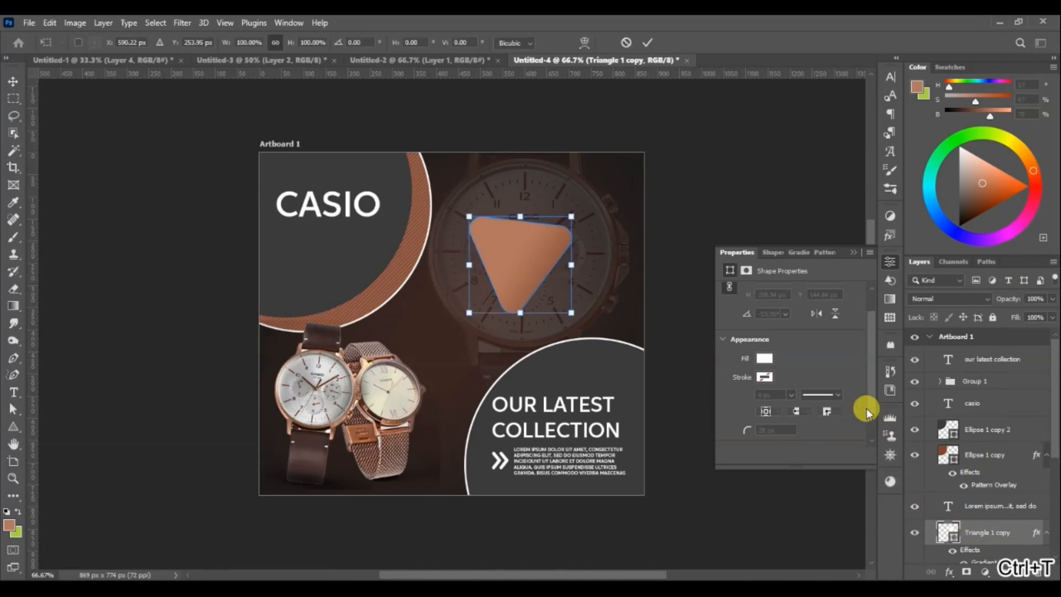
pyautogui.press('Return')
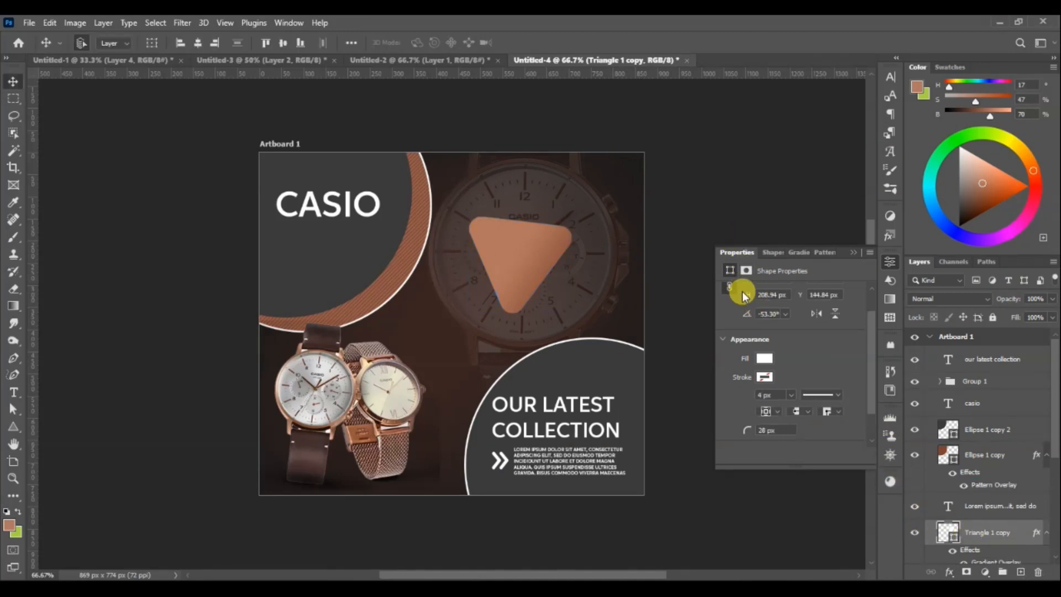
pyautogui.moveTo(508, 269)
pyautogui.mouseDown()
pyautogui.moveTo(532, 271)
pyautogui.moveTo(516, 255)
pyautogui.mouseUp()
# Step: Give the inner triangle a white 2 px stroke
pyautogui.click(764, 377)
pyautogui.click(732, 410)
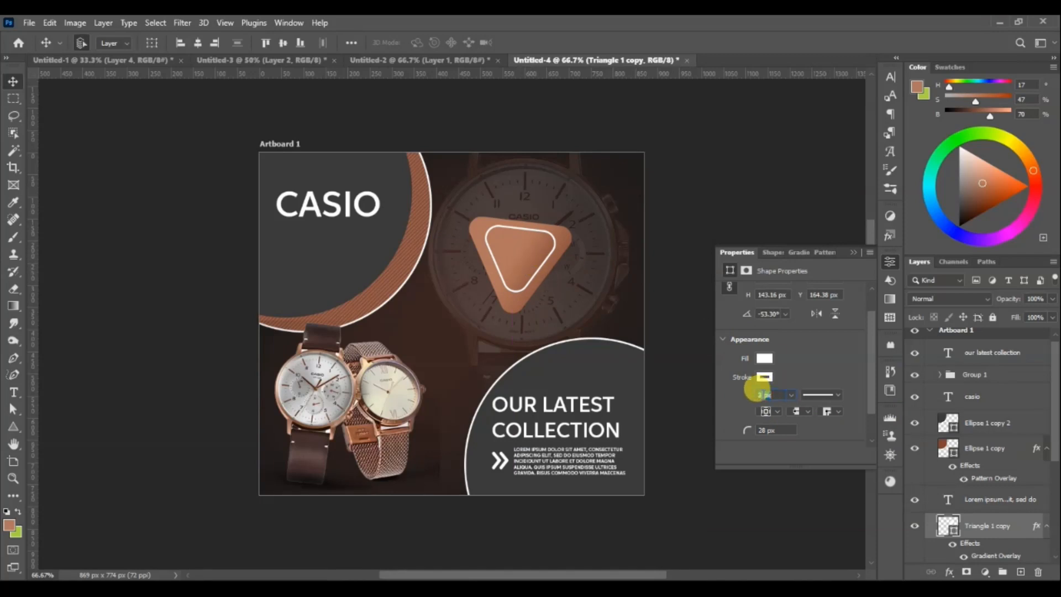
pyautogui.write('2')
pyautogui.press('Return')
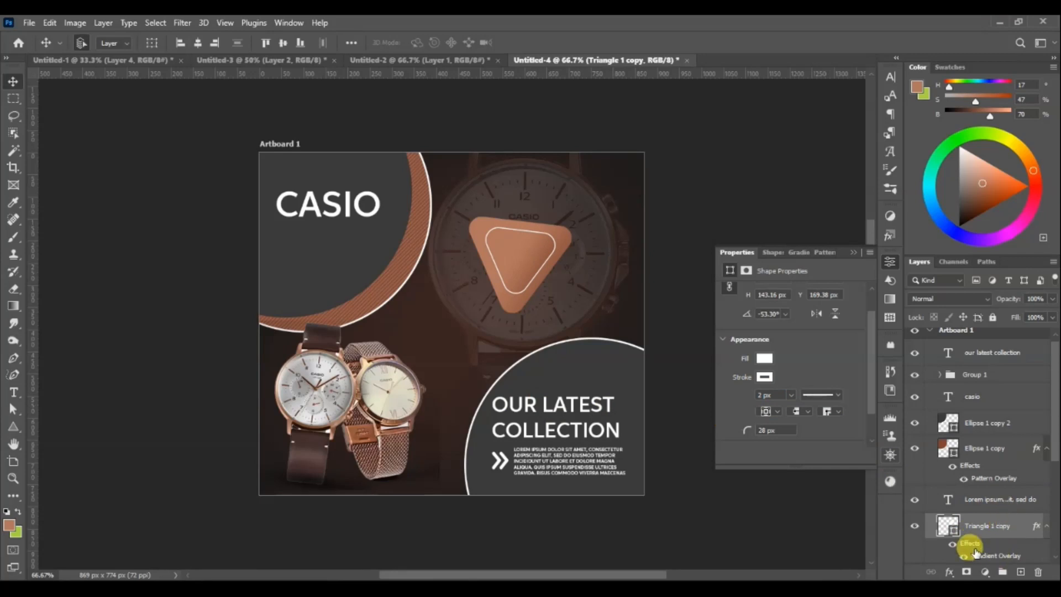
# Step: Set the inner triangle's Gradient Overlay to an angle of 158° and a scale of 92%
pyautogui.doubleClick(976, 553)
pyautogui.moveTo(473, 575); pyautogui.dragTo(530, 575)
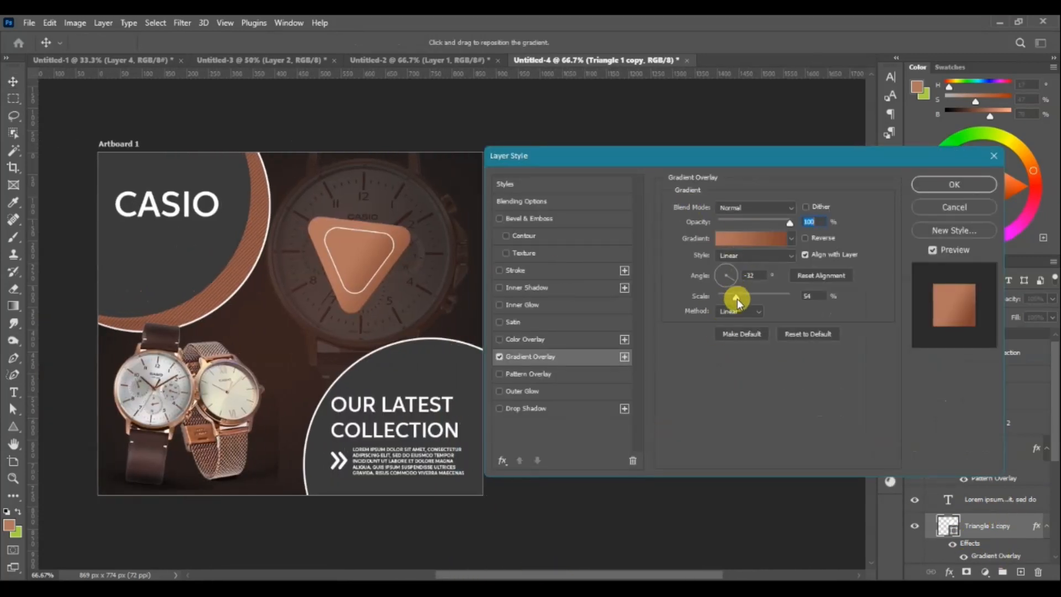
pyautogui.moveTo(750, 296)
pyautogui.mouseDown()
pyautogui.moveTo(726, 297)
pyautogui.moveTo(768, 295)
pyautogui.mouseUp()
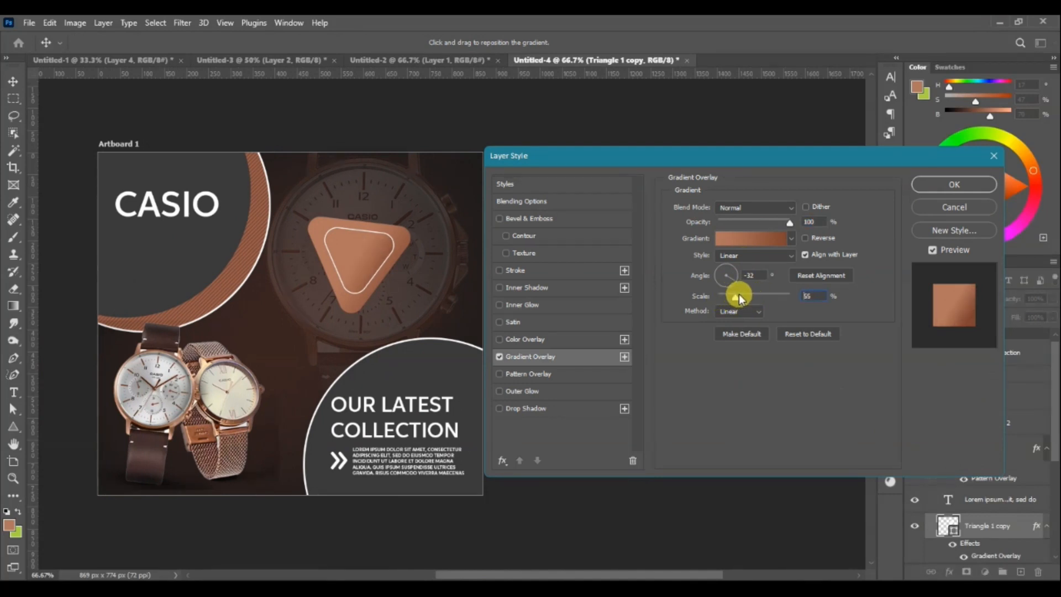
pyautogui.moveTo(751, 300); pyautogui.dragTo(745, 300)
pyautogui.click(738, 270)
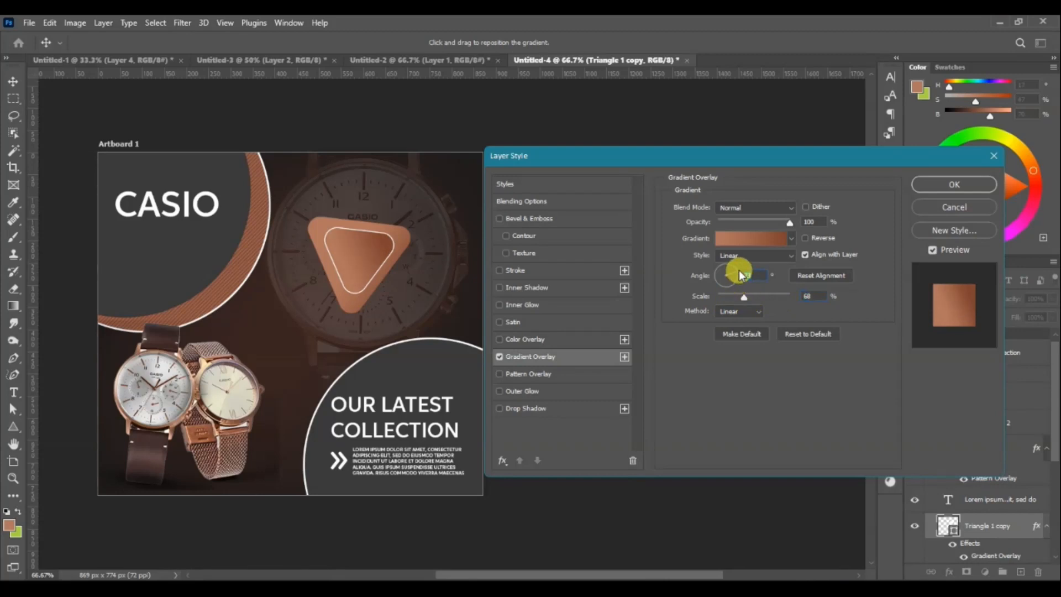
pyautogui.moveTo(735, 270)
pyautogui.mouseDown()
pyautogui.moveTo(714, 272)
pyautogui.moveTo(759, 297)
pyautogui.mouseUp()
pyautogui.click(927, 180)
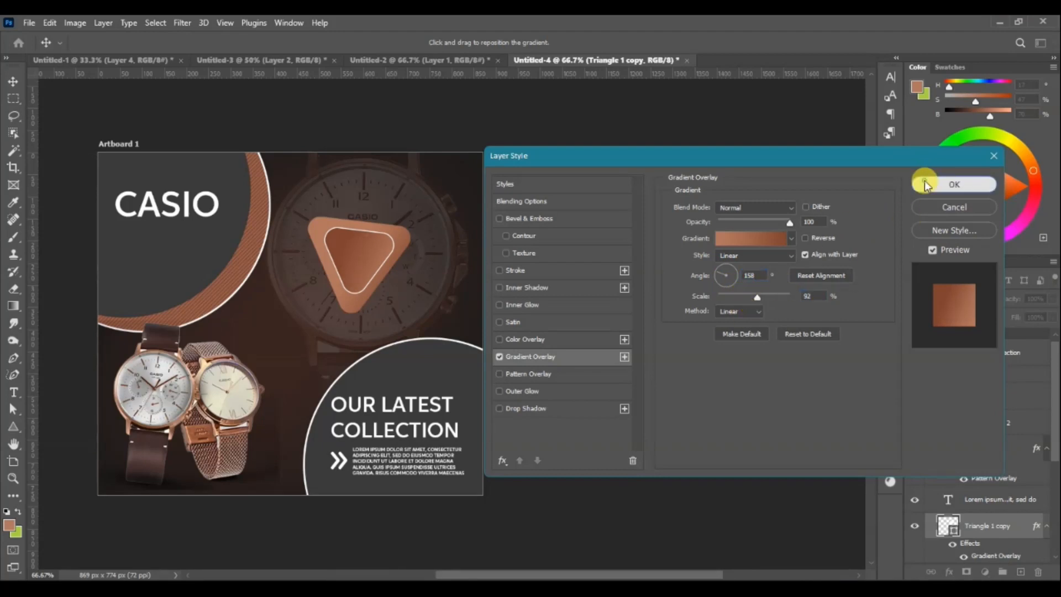
# Step: Set the outer triangle's Gradient Overlay scale to 103% and change its gradient angle
pyautogui.scroll(-3, 1045, 431)
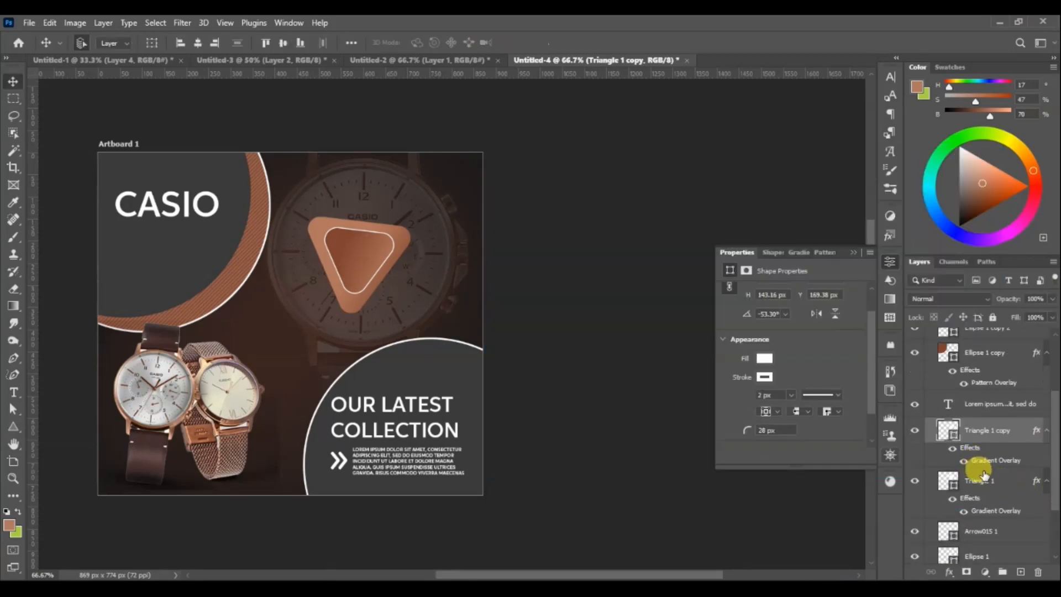
pyautogui.click(985, 480)
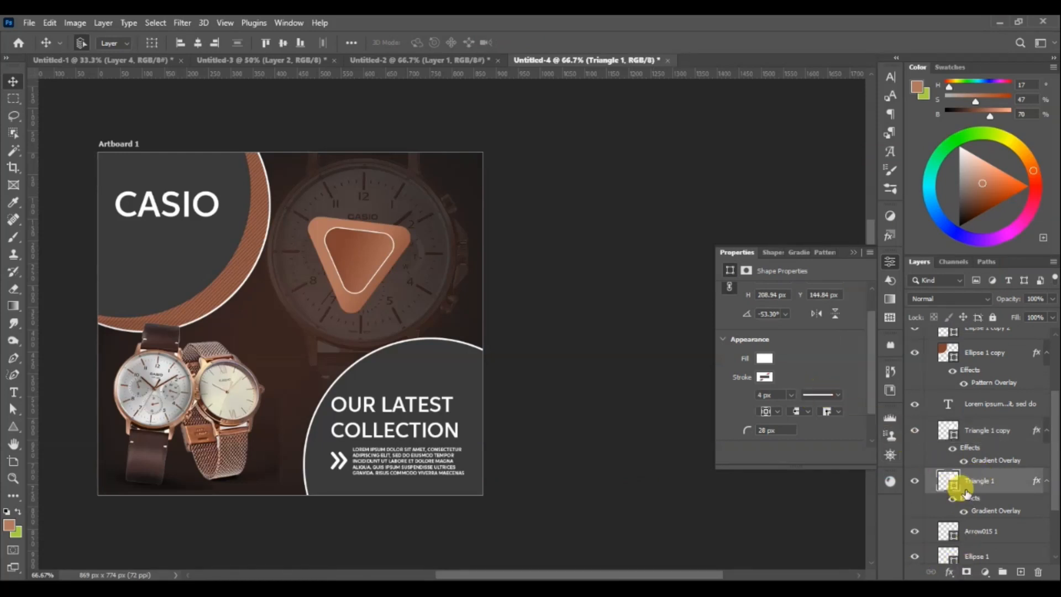
pyautogui.doubleClick(977, 509)
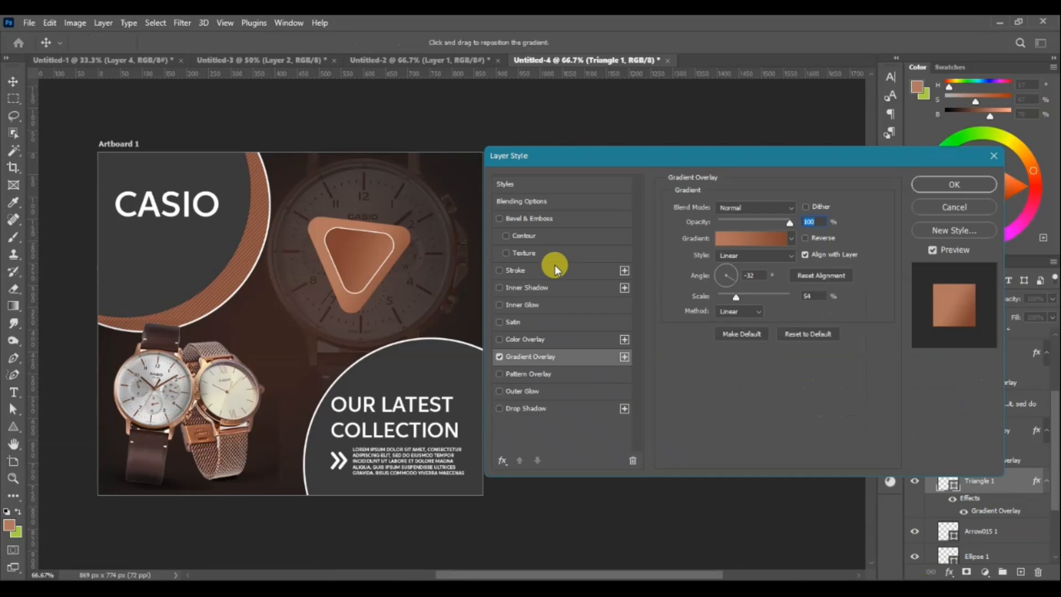
pyautogui.moveTo(738, 296); pyautogui.dragTo(707, 282)
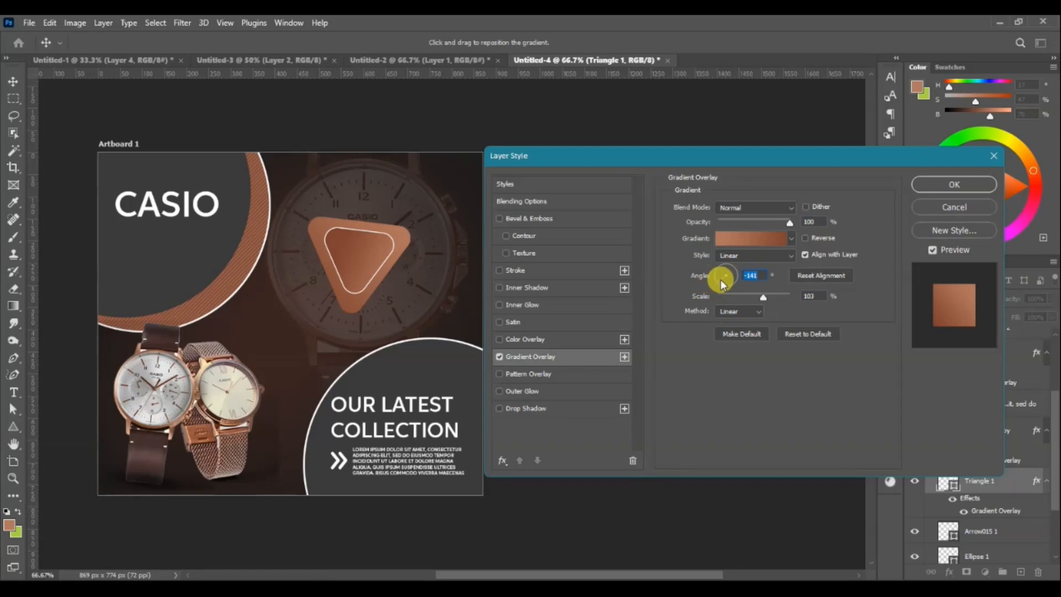
pyautogui.moveTo(719, 280); pyautogui.dragTo(748, 258)
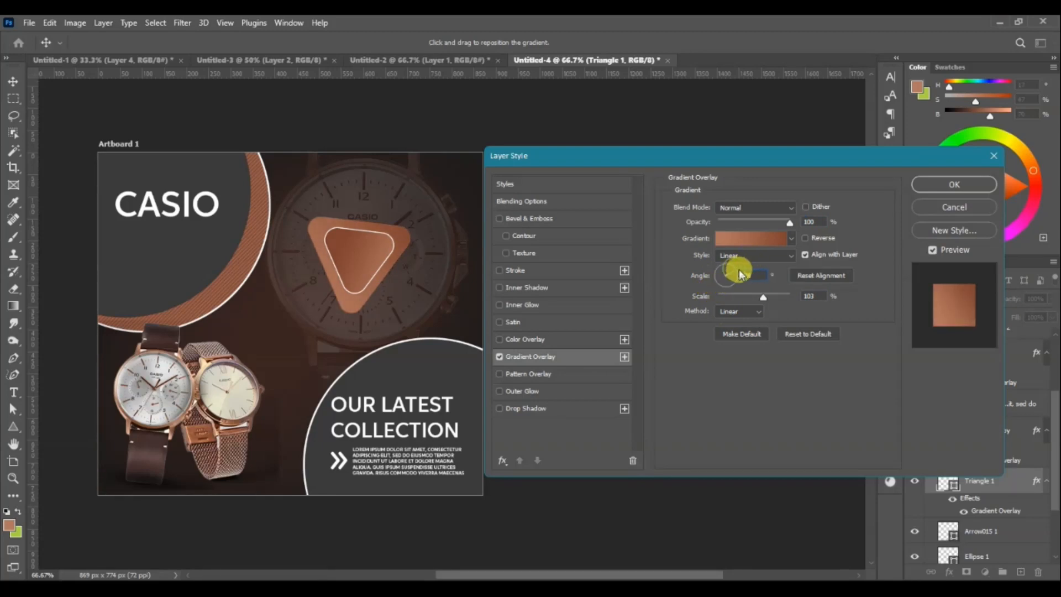
pyautogui.click(923, 184)
# Step: Add the white text "50% off" on two lines at 11 pt below the triangle badge
pyautogui.press('t')
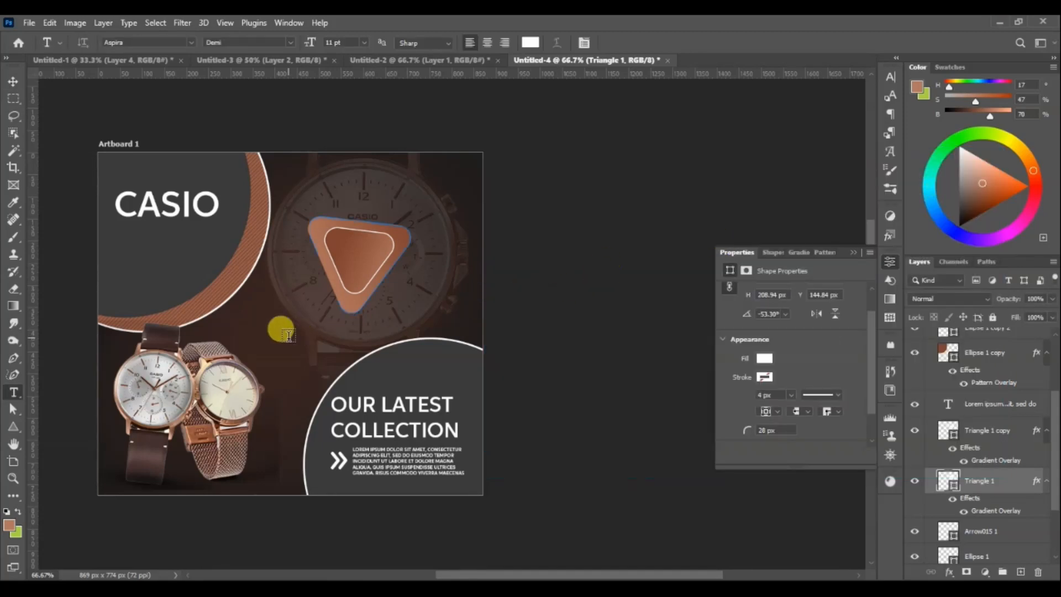
pyautogui.click(288, 336)
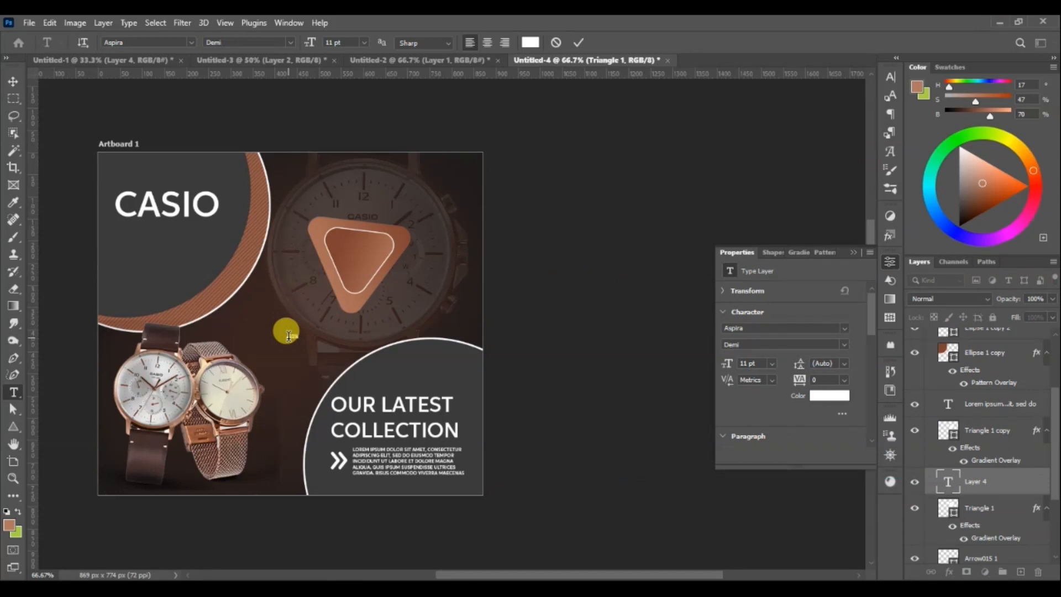
pyautogui.write('50% off')
pyautogui.click(13, 81)
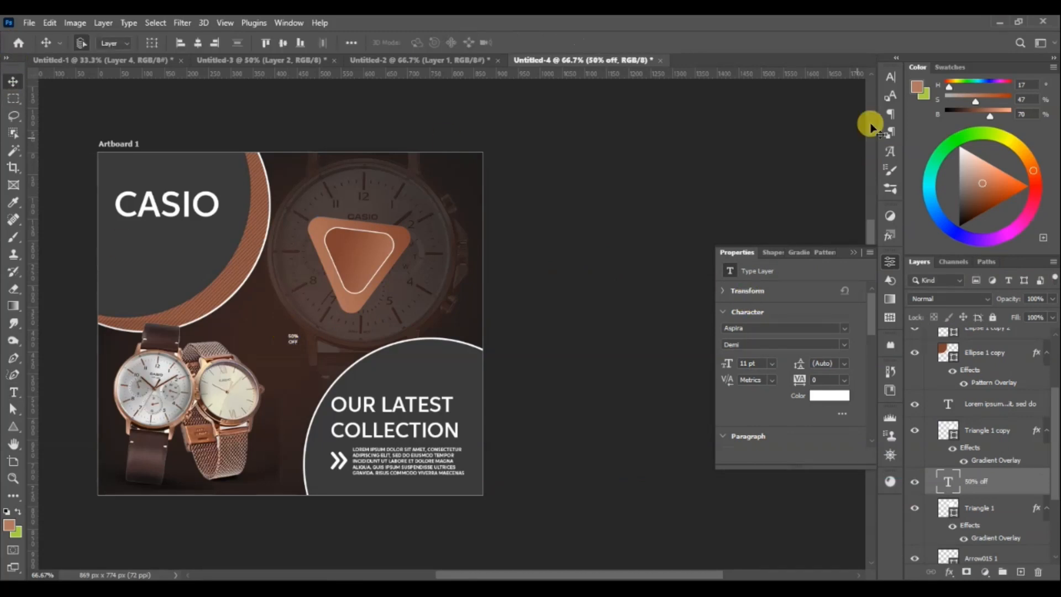
# Step: Enlarge the "50% off" text to 49 pt and place it in front of the triangle badge
pyautogui.click(895, 77)
pyautogui.moveTo(739, 107); pyautogui.dragTo(763, 100)
pyautogui.moveTo(338, 308); pyautogui.dragTo(400, 222)
pyautogui.hotkey('ctrl', 'shift', ']')
# Step: Enlarge the inner triangle slightly so it frames the discount text, converting the live shape to a regular path
pyautogui.click(392, 250)
pyautogui.hotkey('ctrl', 't')
pyautogui.press('Return')
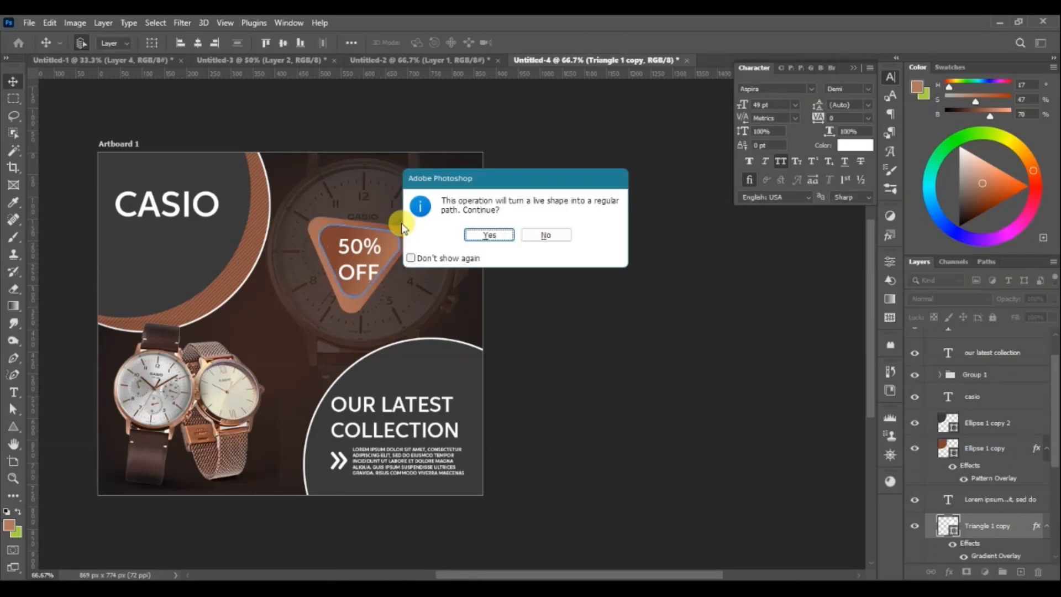
pyautogui.click(489, 236)
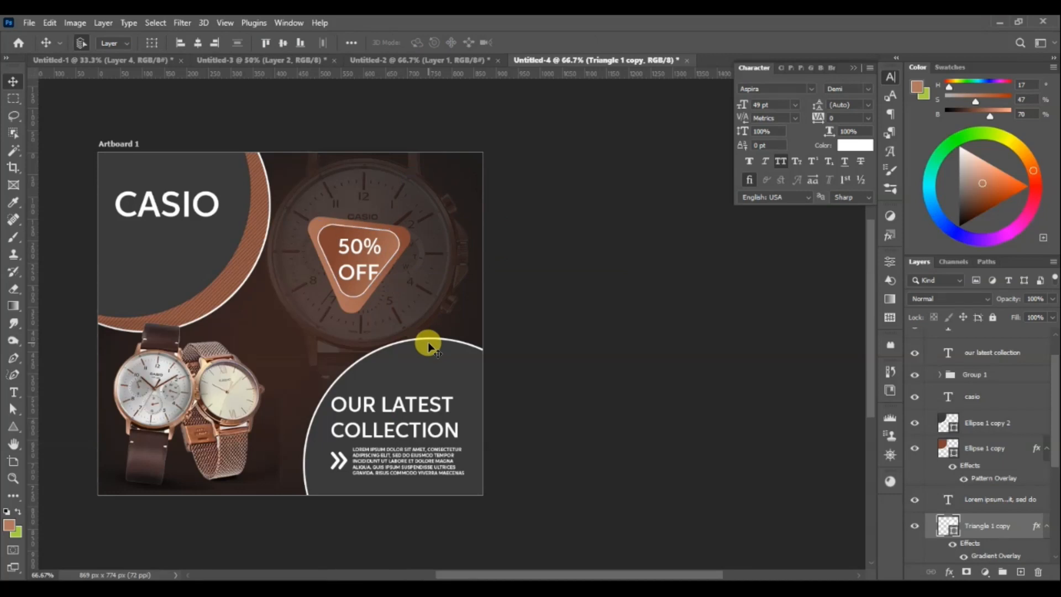
# Step: Shift the "50% off" text slightly up inside the badge and lower the CASIO title a little
pyautogui.moveTo(358, 274); pyautogui.dragTo(359, 272)
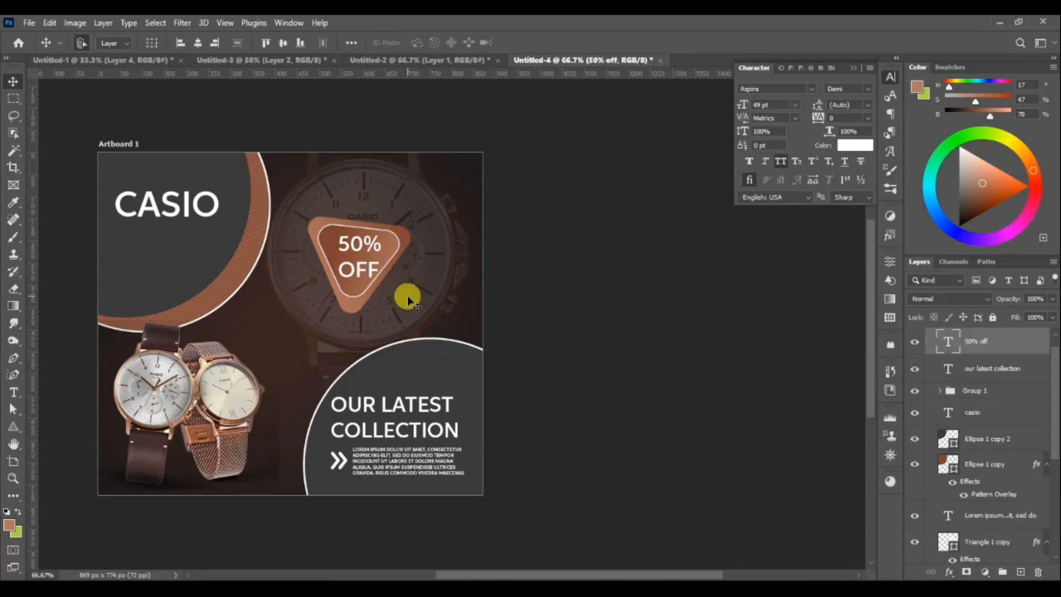
pyautogui.moveTo(186, 214); pyautogui.dragTo(186, 217)
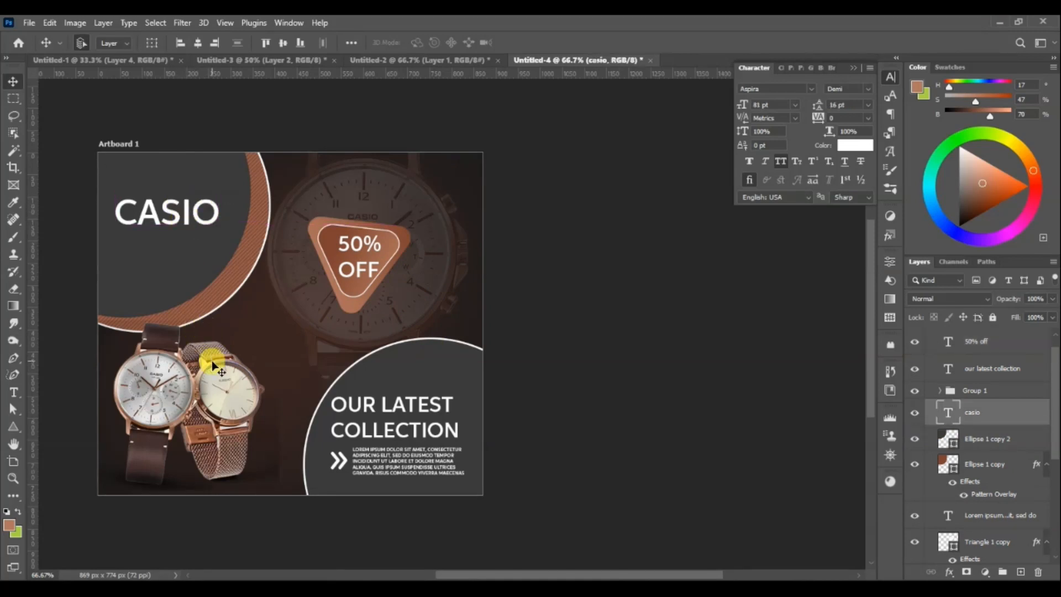
# Step: Scale down the watch group, move it toward the artboard's centre and nudge it down clear of the upper circle
pyautogui.moveTo(208, 360); pyautogui.dragTo(229, 358)
pyautogui.hotkey('ctrl', 'z')
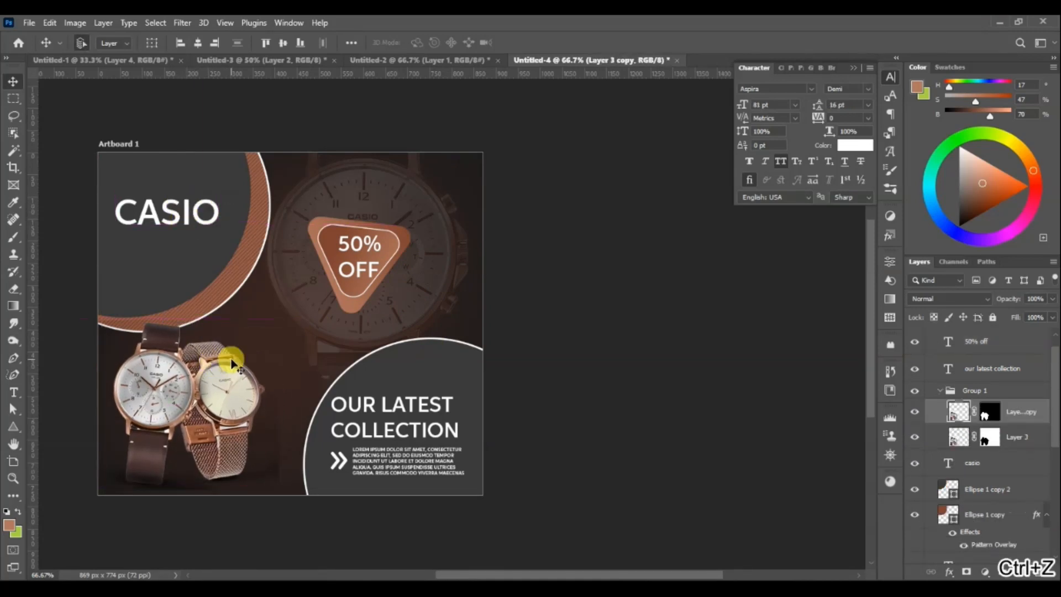
pyautogui.click(994, 387)
pyautogui.hotkey('ctrl', 't')
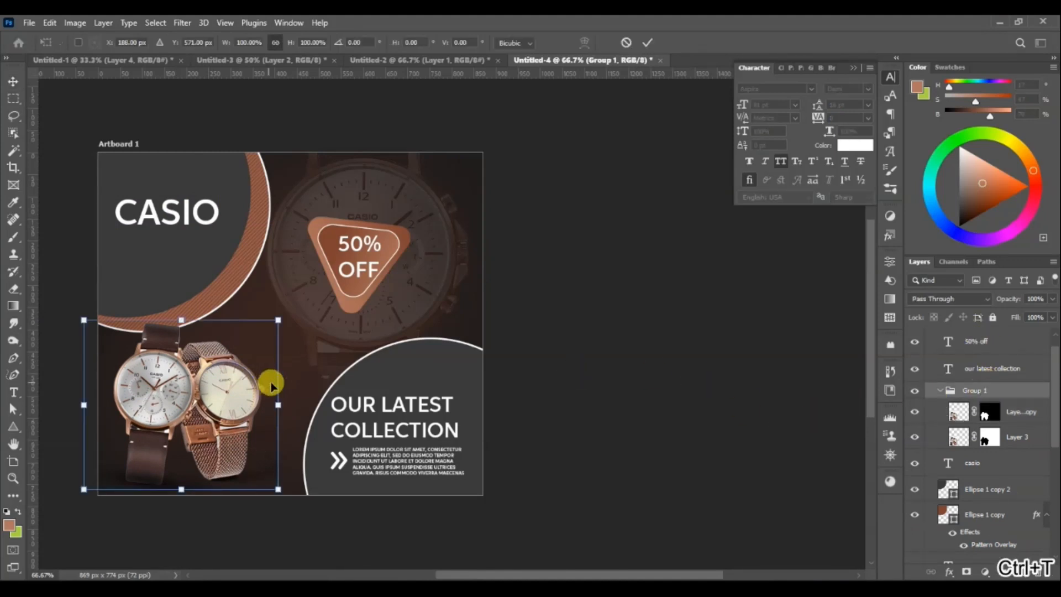
pyautogui.moveTo(239, 369); pyautogui.dragTo(265, 381)
pyautogui.moveTo(310, 306); pyautogui.dragTo(289, 311)
pyautogui.press('Return')
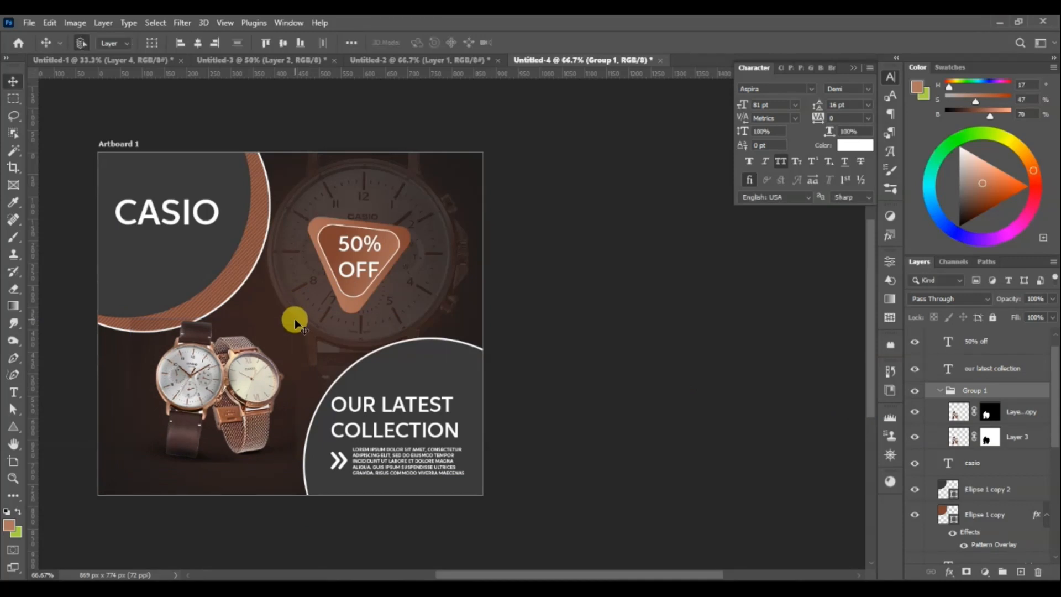
pyautogui.press('Down')
pyautogui.press('Down')
pyautogui.press('Down')
pyautogui.press('Down')
pyautogui.press('Down')
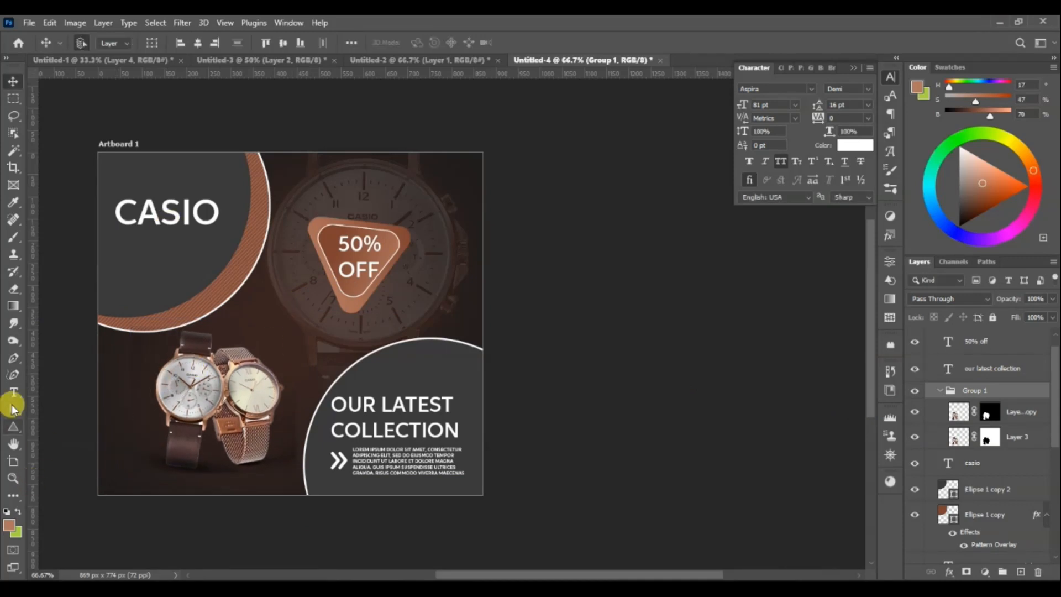
# Step: Draw a rectangle about 69 by 171 px in the artboard's lower-left corner and switch its fill to a pattern
pyautogui.moveTo(13, 427); pyautogui.dragTo(142, 496)
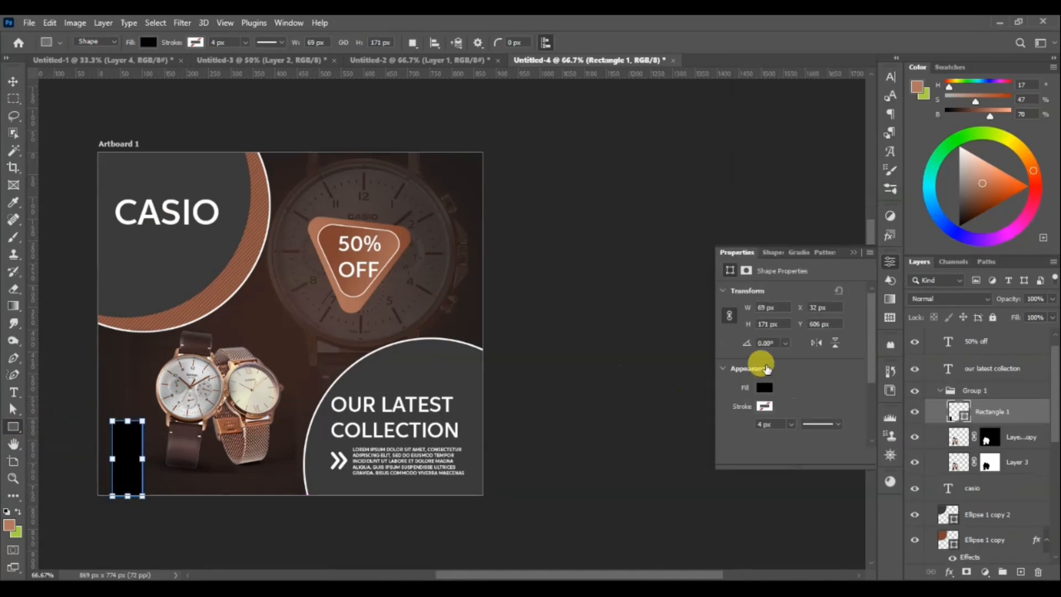
pyautogui.click(765, 388)
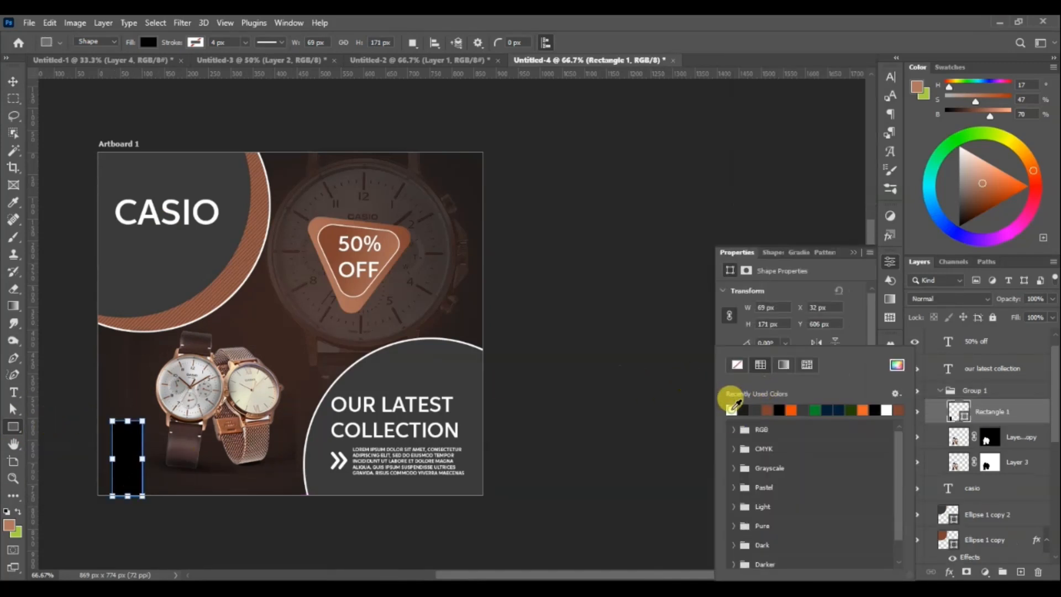
pyautogui.click(731, 409)
pyautogui.click(807, 365)
# Step: Compare line pixel patterns on the rectangle and fill it with the seventh one in the line-pixel-patterns-Shapes4FREE set
pyautogui.click(791, 428)
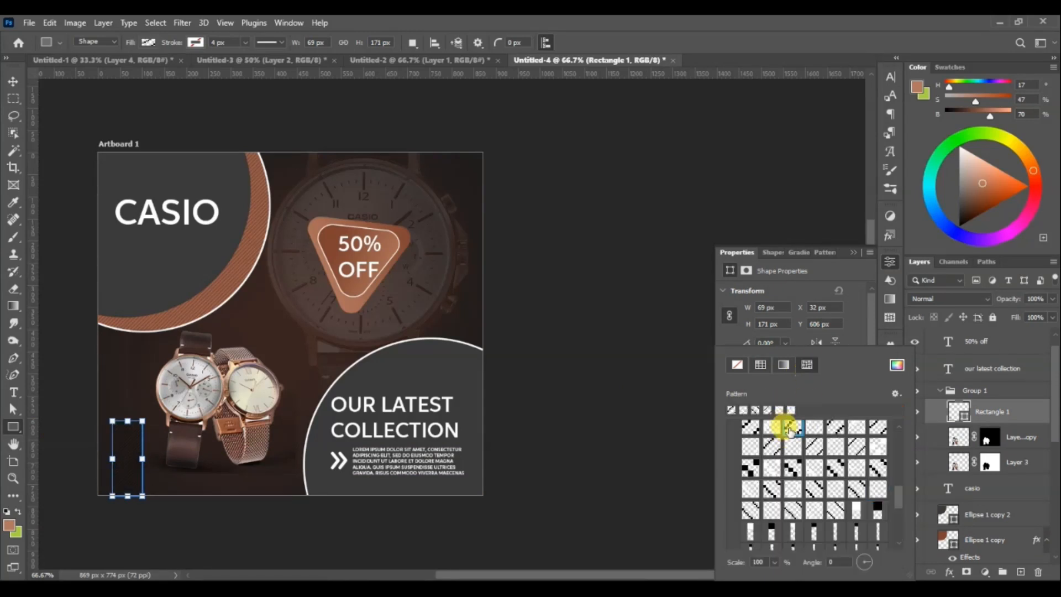
pyautogui.click(788, 449)
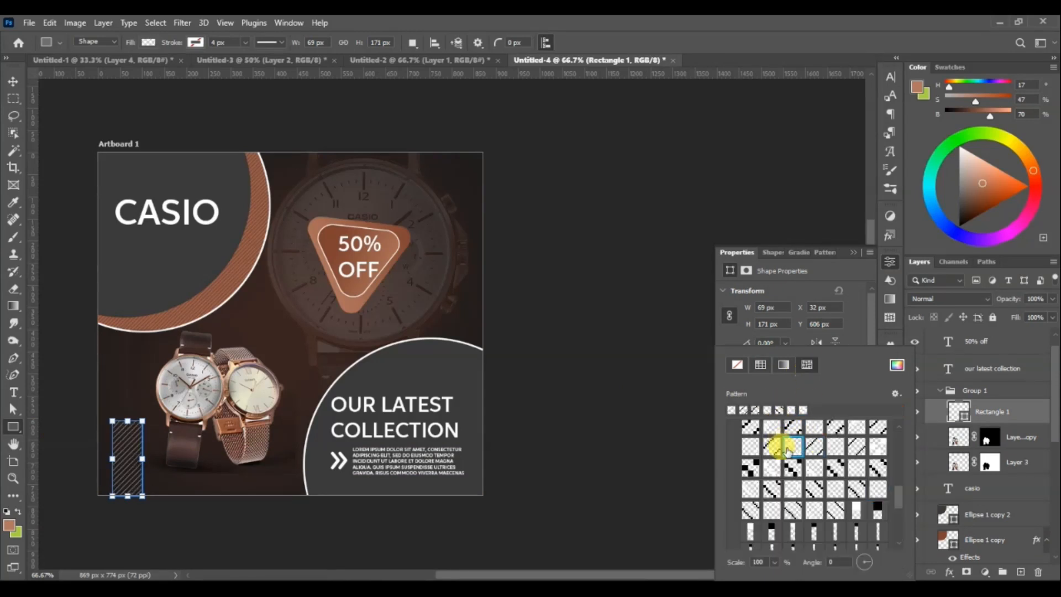
pyautogui.click(875, 447)
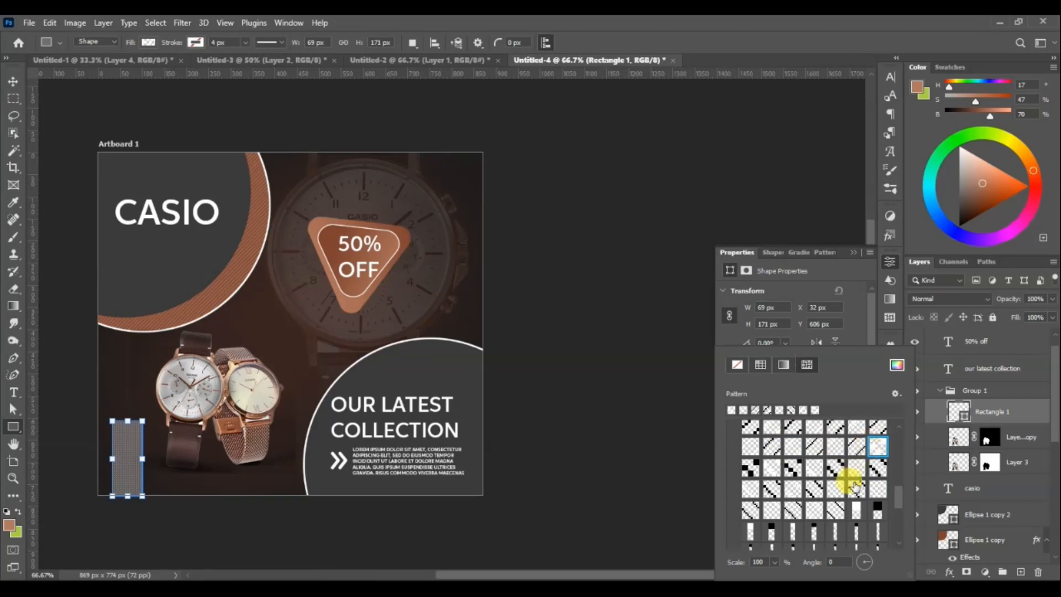
pyautogui.click(856, 510)
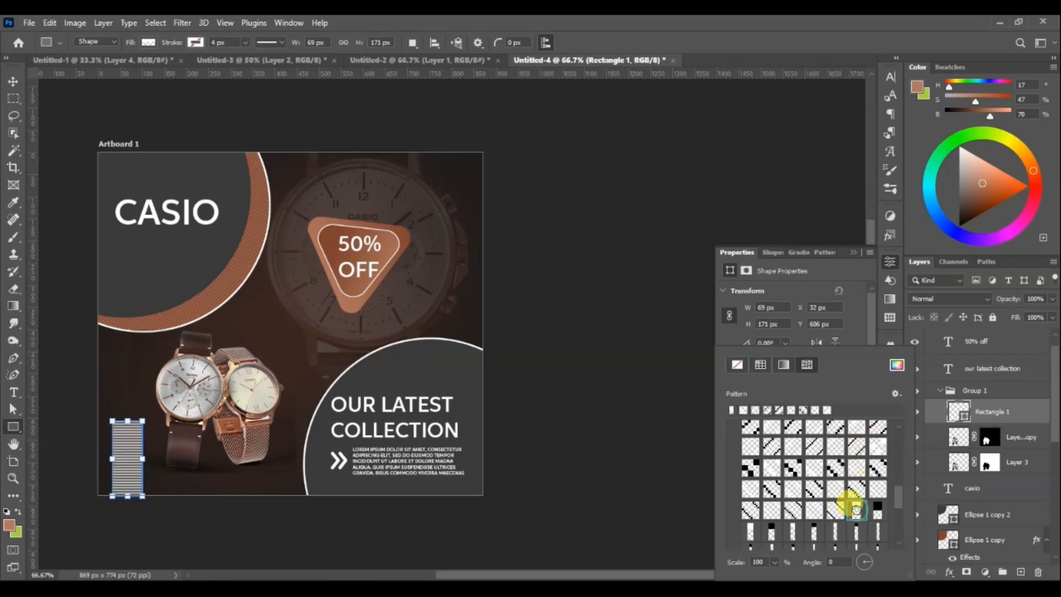
pyautogui.click(813, 510)
pyautogui.click(793, 486)
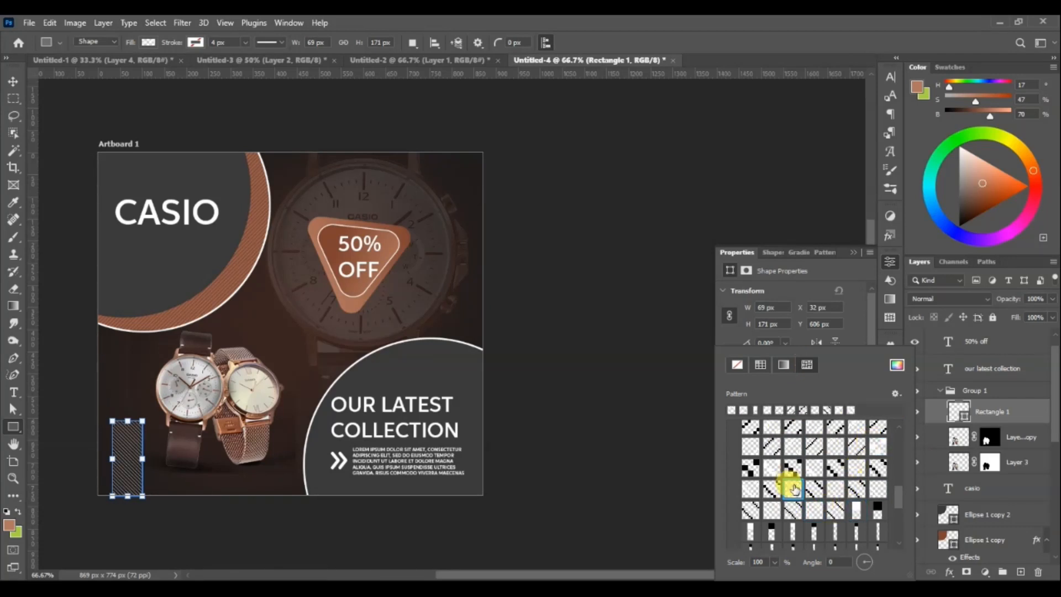
pyautogui.click(750, 447)
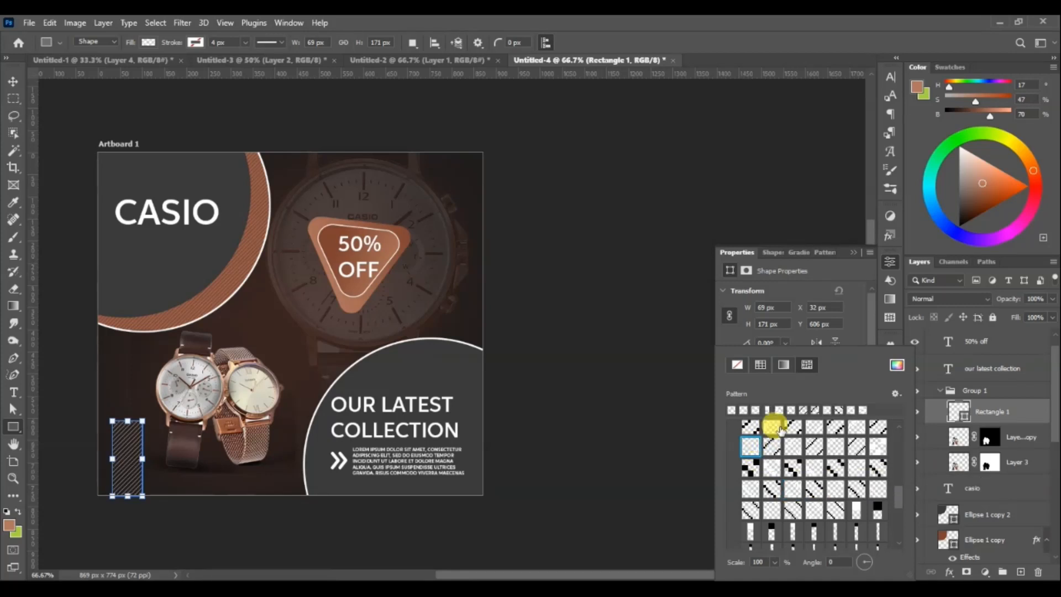
pyautogui.scroll(2, 899, 432)
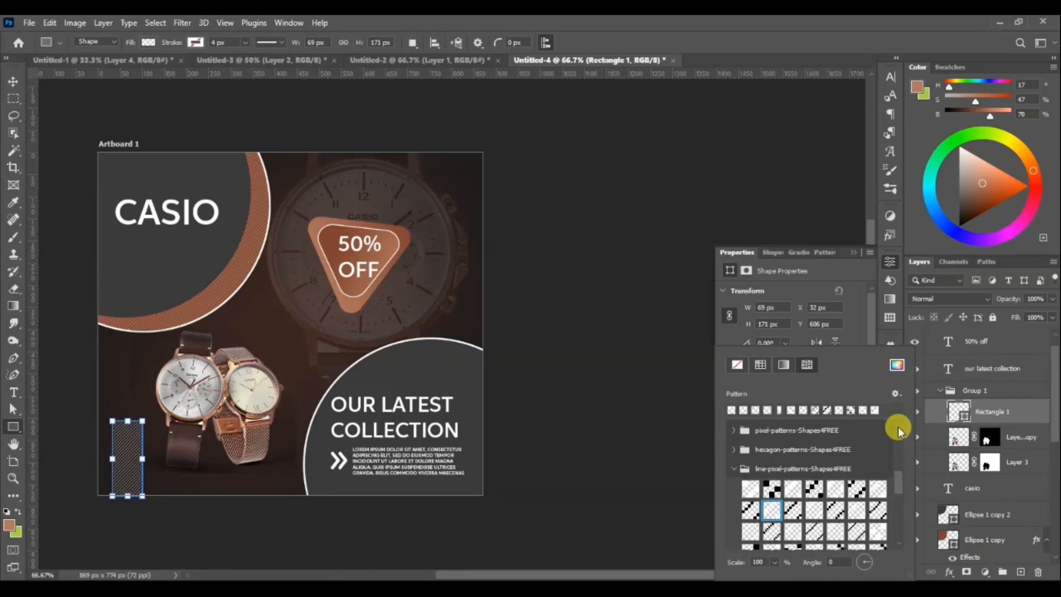
pyautogui.click(857, 487)
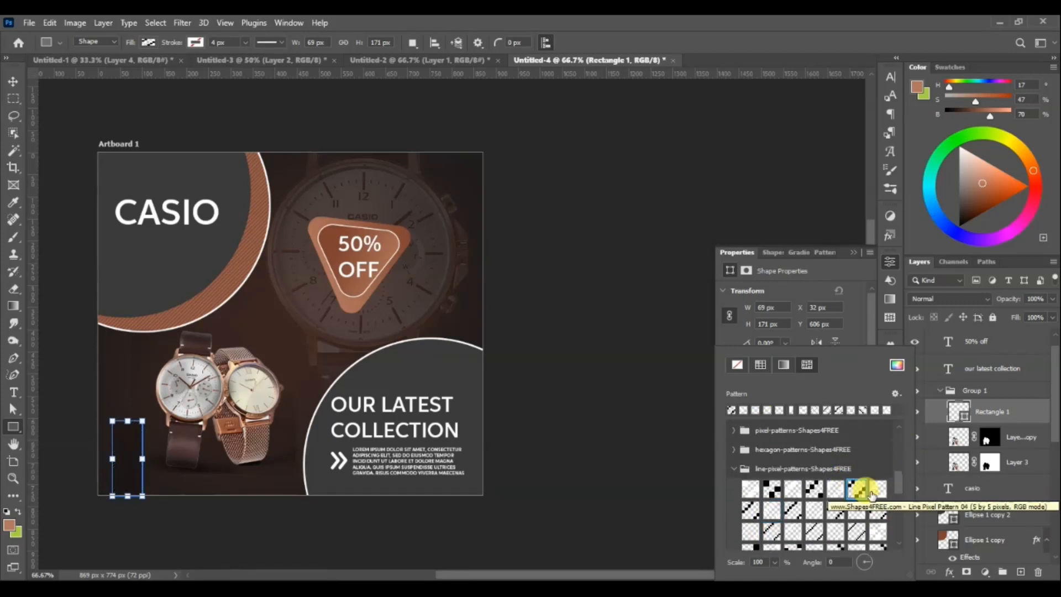
pyautogui.click(874, 490)
pyautogui.click(868, 334)
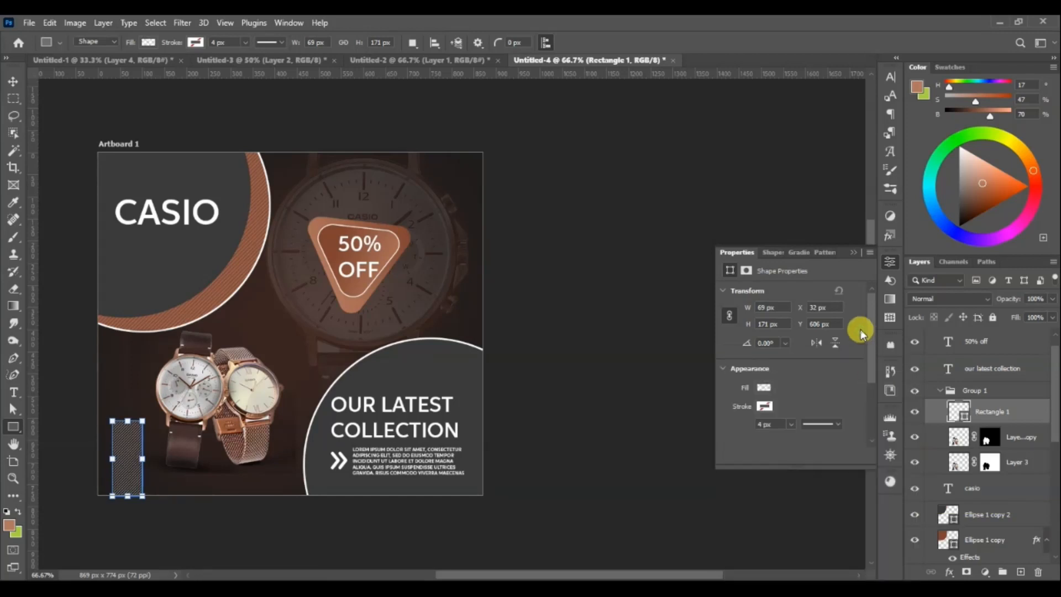
# Step: Increase the scale of the rectangle's pattern fill to about 130%
pyautogui.click(765, 387)
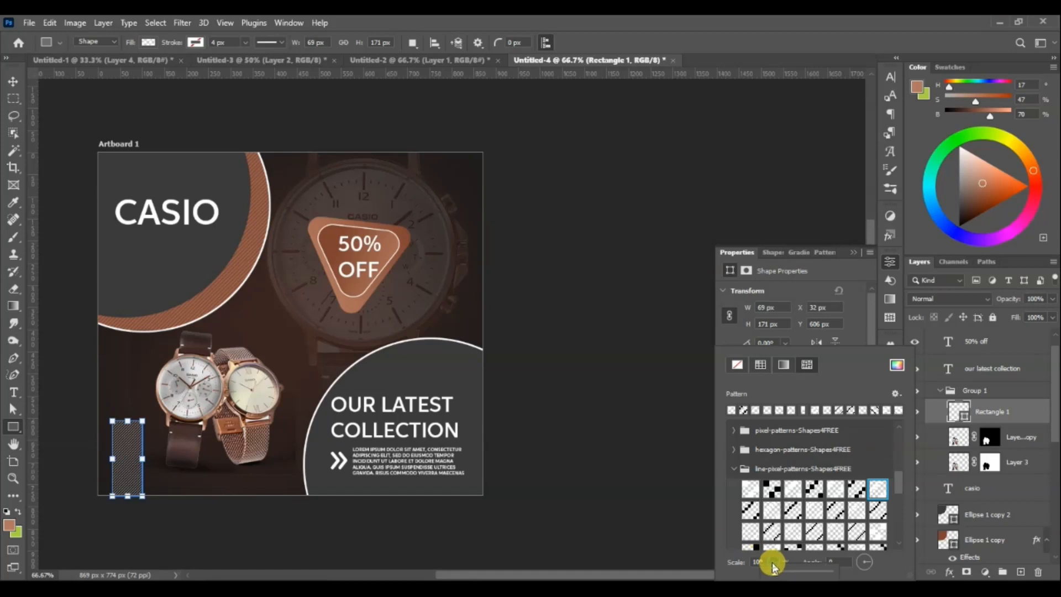
pyautogui.moveTo(781, 573); pyautogui.dragTo(782, 574)
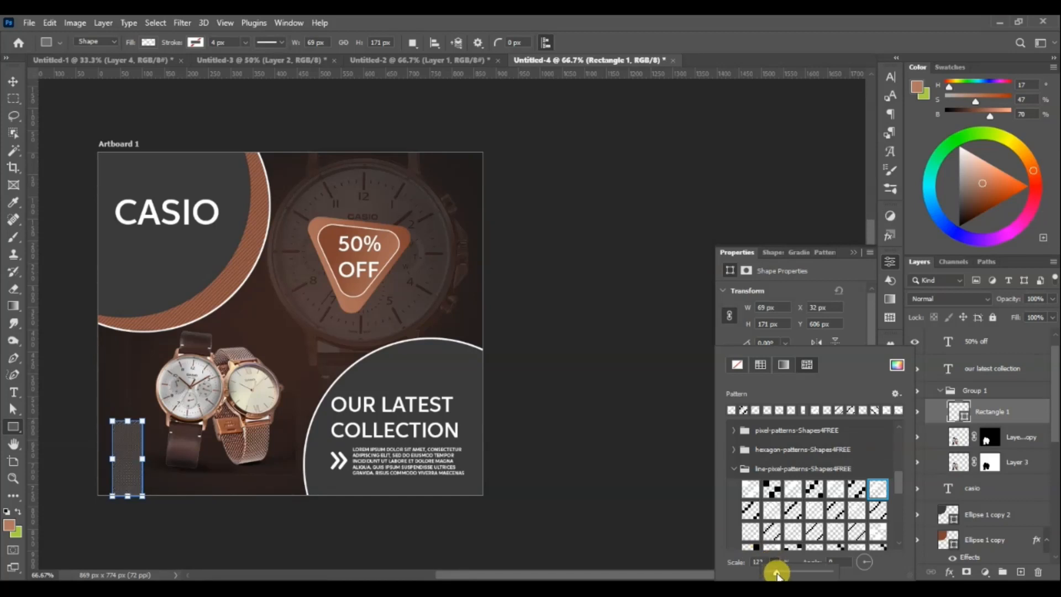
pyautogui.moveTo(777, 574); pyautogui.dragTo(778, 574)
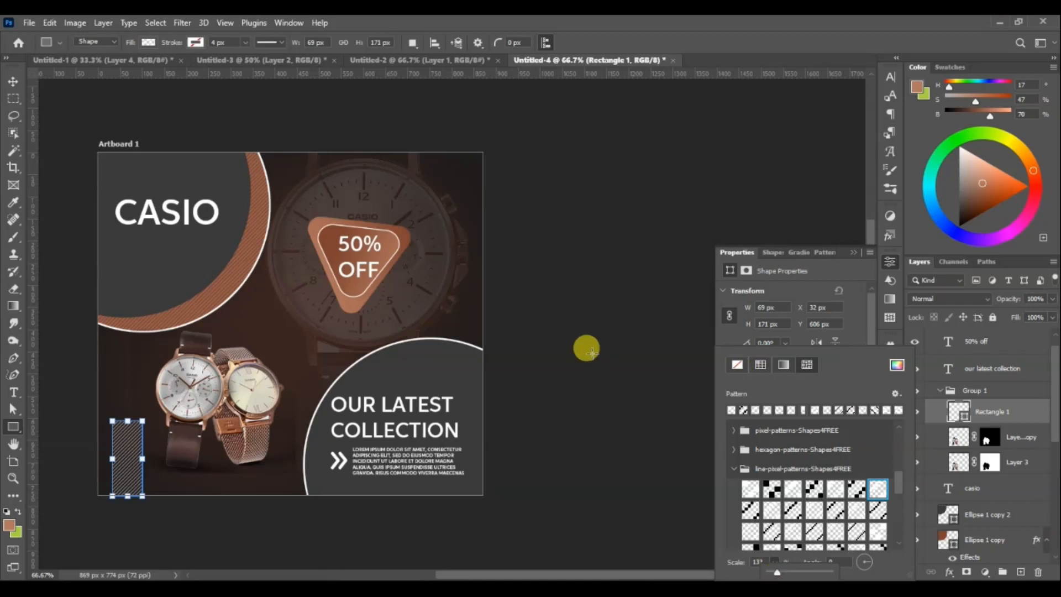
pyautogui.click(871, 327)
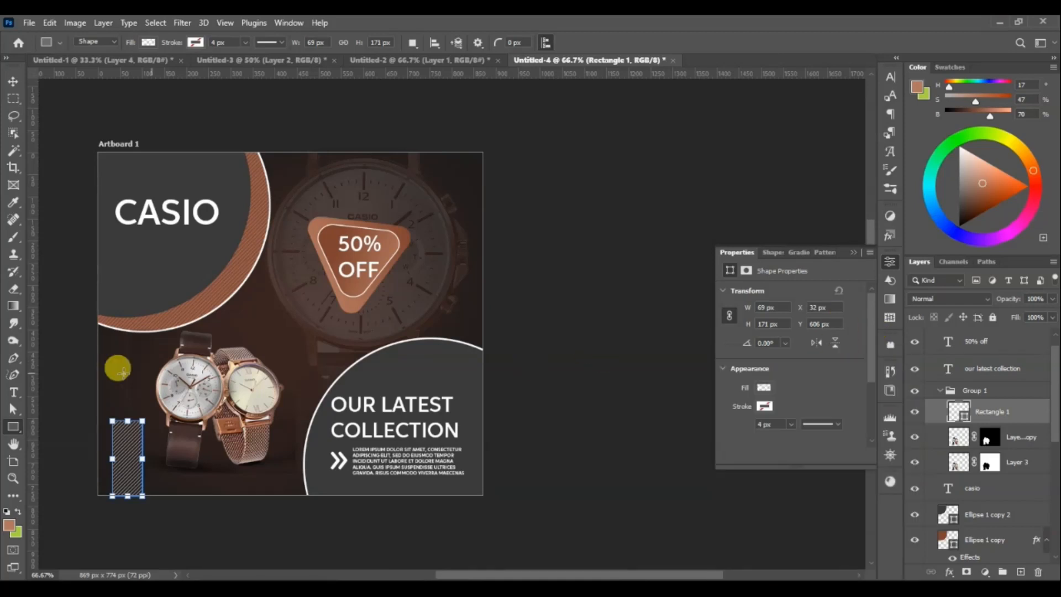
# Step: Move the patterned rectangle down to the artboard's bottom edge near the left corner and set its opacity to 42%
pyautogui.click(13, 81)
pyautogui.moveTo(113, 469); pyautogui.dragTo(129, 494)
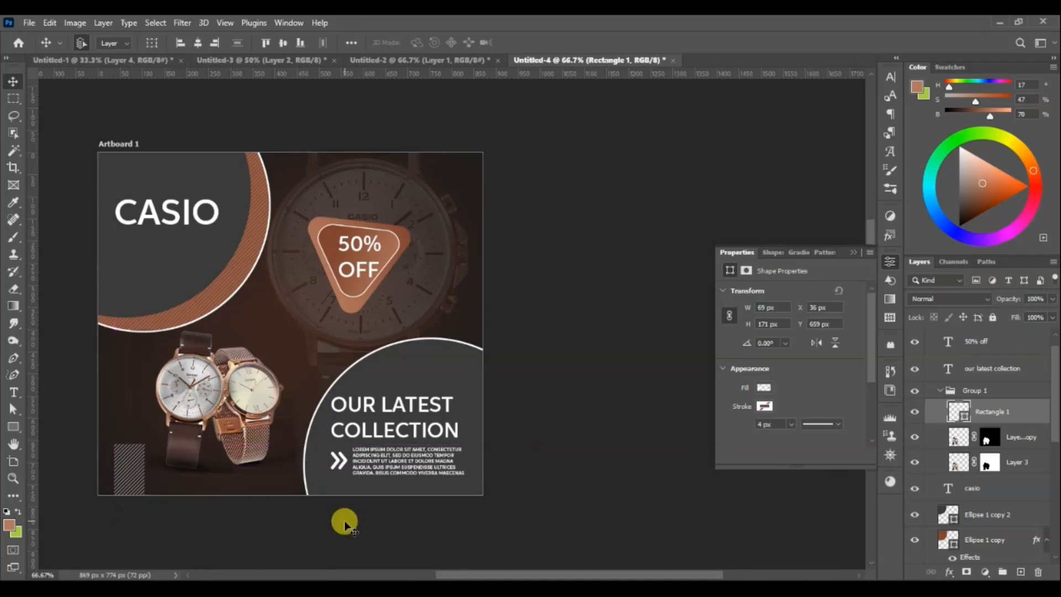
pyautogui.moveTo(138, 476); pyautogui.dragTo(103, 382)
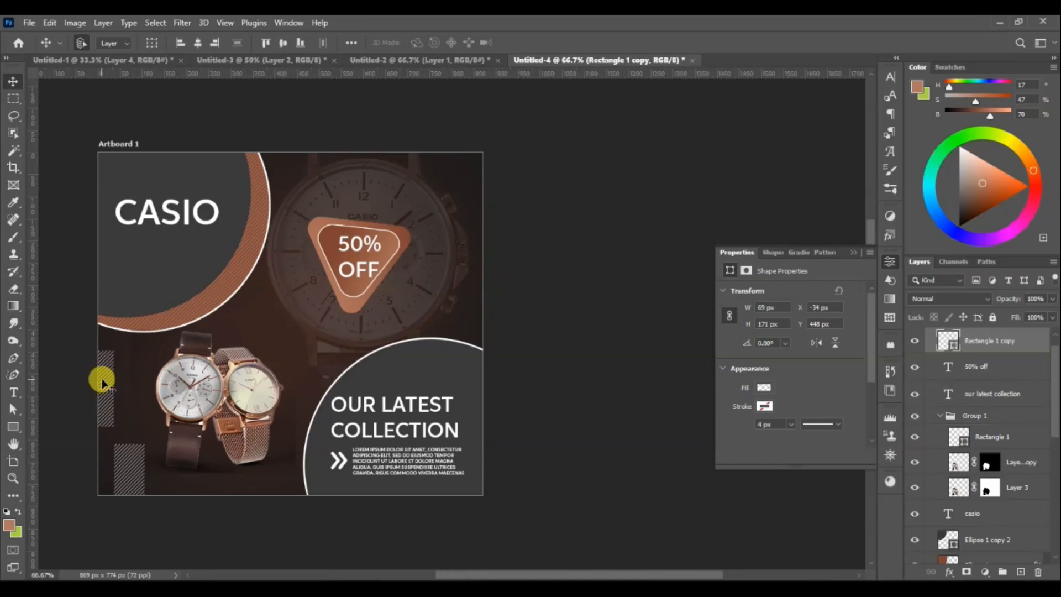
pyautogui.press('Delete')
pyautogui.moveTo(130, 469); pyautogui.dragTo(123, 479)
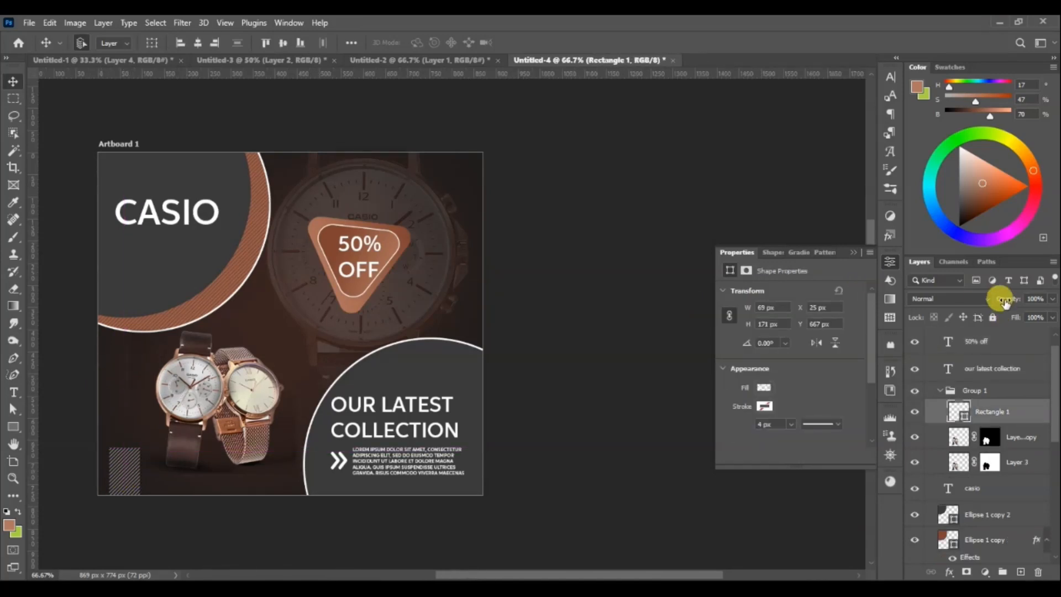
pyautogui.moveTo(999, 298); pyautogui.dragTo(962, 307)
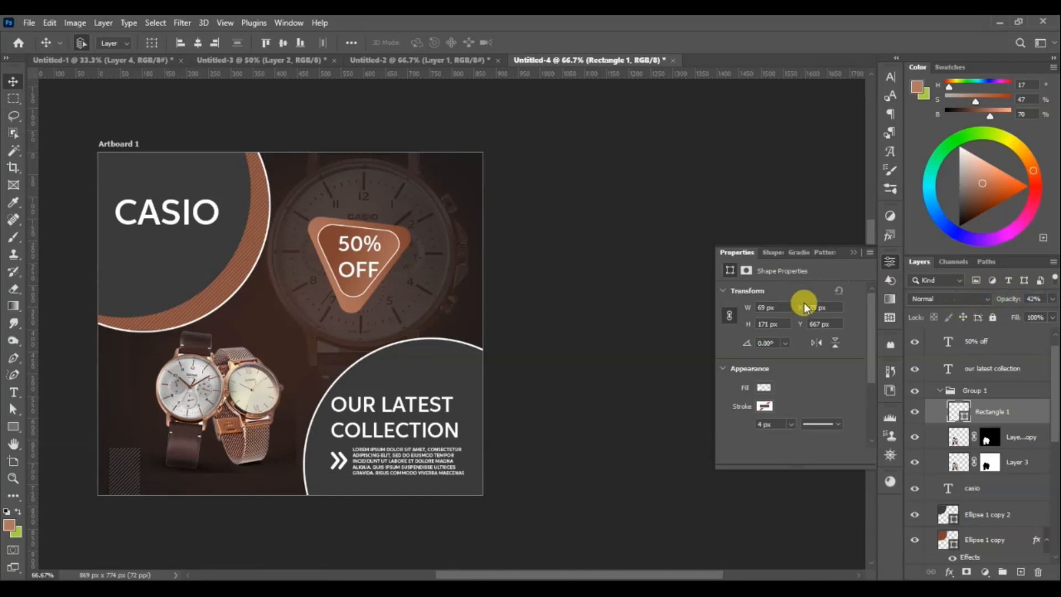
pyautogui.click(896, 267)
# Step: Shift the CASIO title slightly right and add the white text "MTP-B105M-7AV" at 23 pt directly beneath it
pyautogui.moveTo(206, 216); pyautogui.dragTo(214, 224)
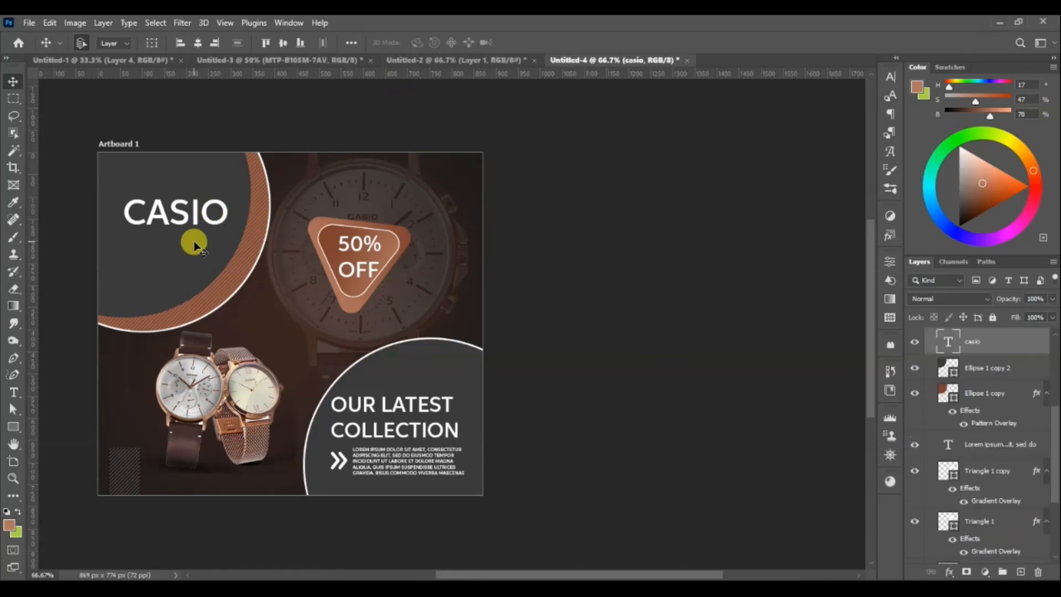
pyautogui.press('t')
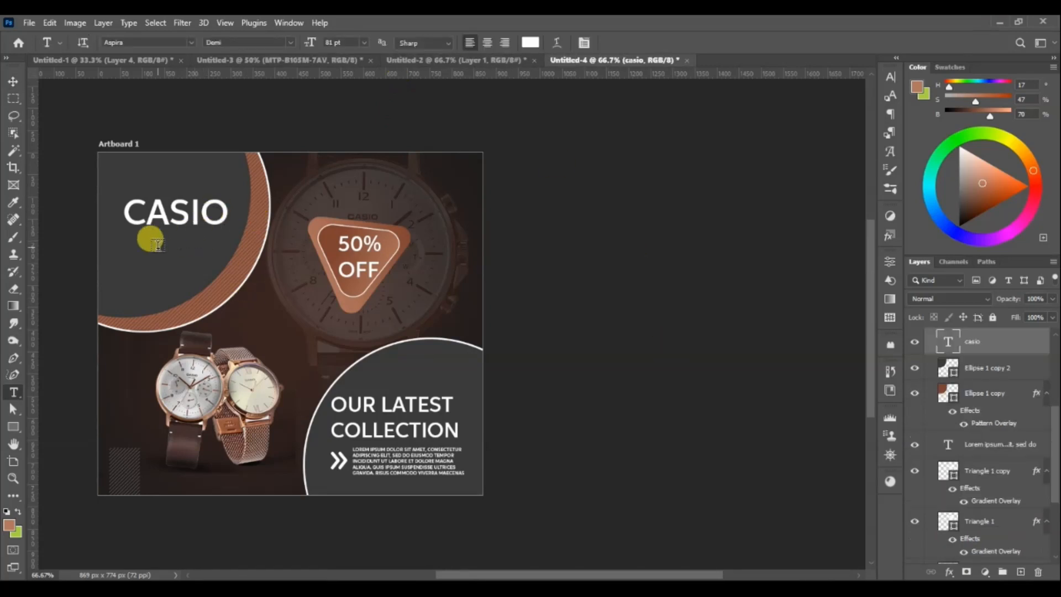
pyautogui.click(156, 247)
pyautogui.write('MTP-B105M-7AV')
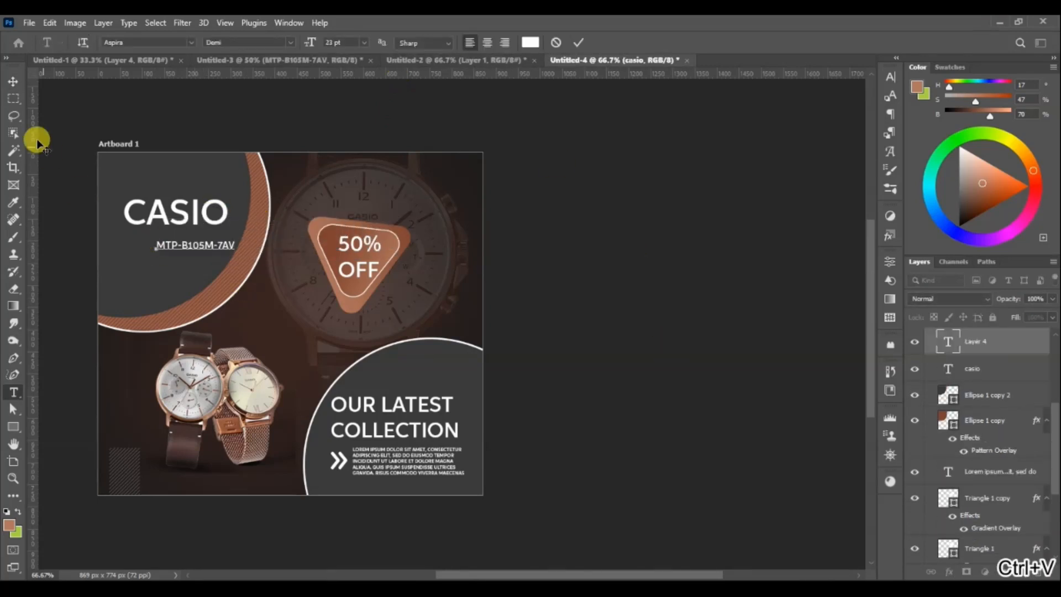
pyautogui.click(13, 81)
pyautogui.moveTo(206, 244); pyautogui.dragTo(175, 236)
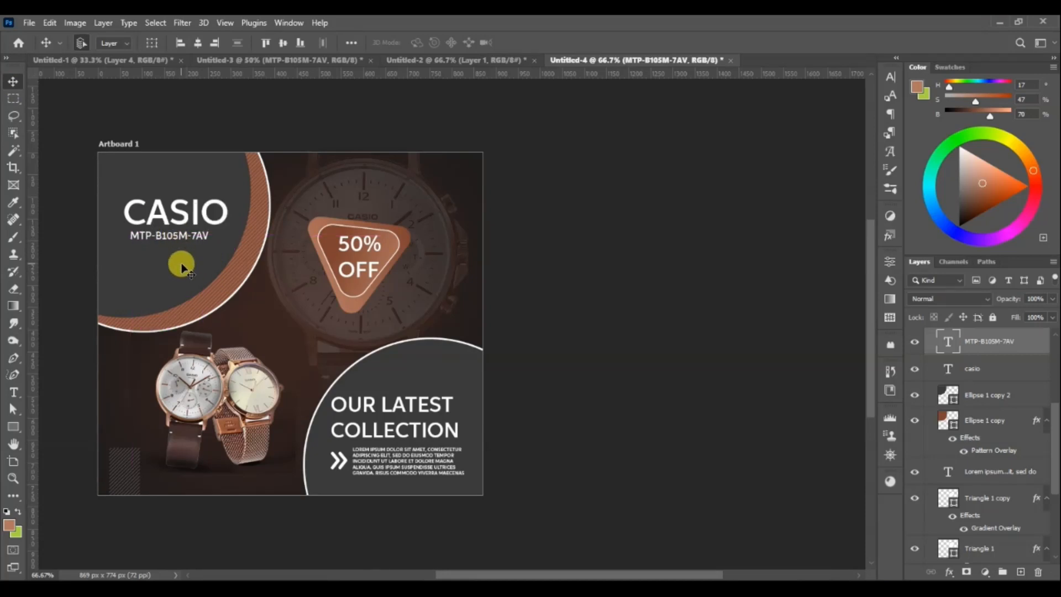
# Step: Draw a button rectangle about 167 by 40 px, fill it with the recent brown colour and place it below the triangle badge
pyautogui.click(13, 426)
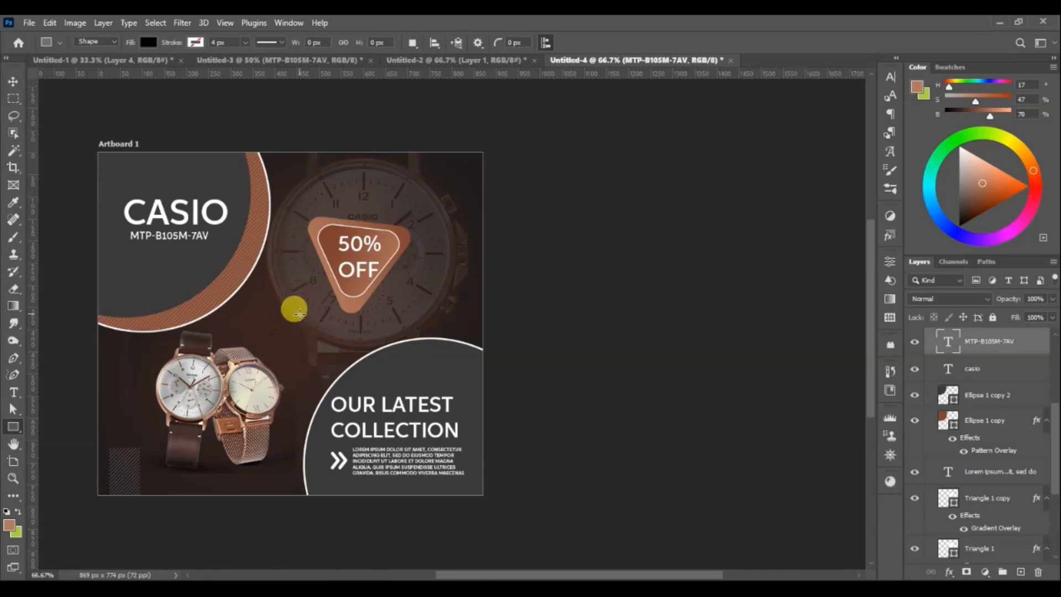
pyautogui.moveTo(299, 314); pyautogui.dragTo(283, 327)
pyautogui.click(13, 81)
pyautogui.click(764, 387)
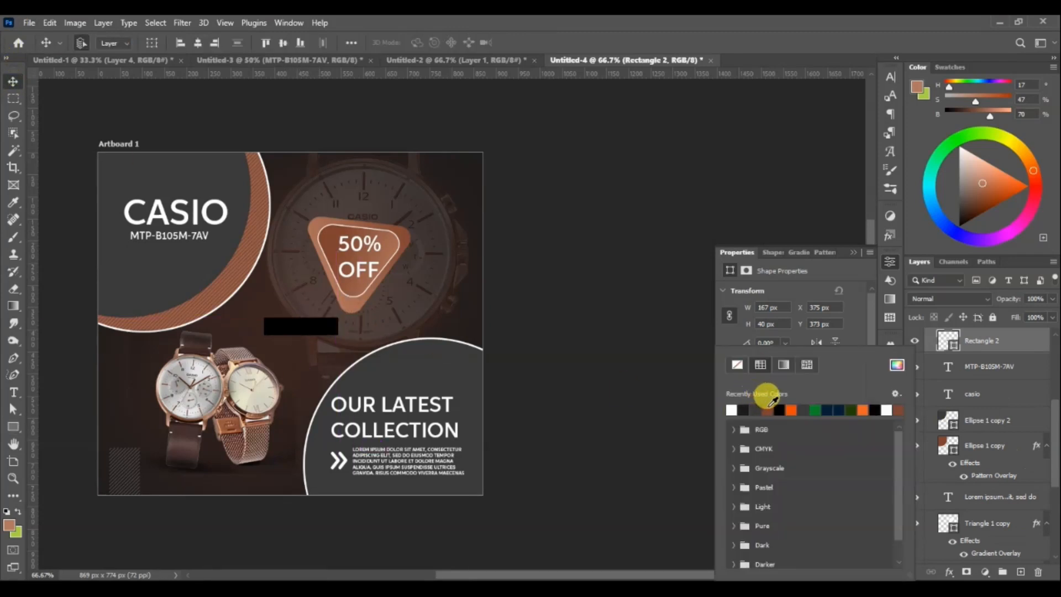
pyautogui.click(767, 409)
pyautogui.click(330, 328)
pyautogui.moveTo(330, 327); pyautogui.dragTo(361, 331)
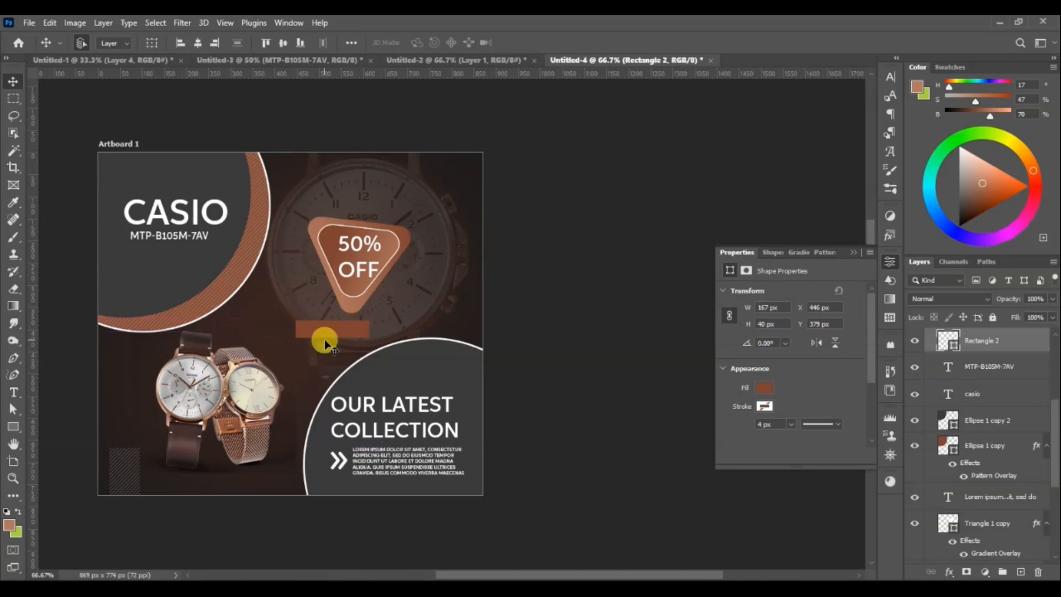
# Step: Add the white text "SHOP NOW" at 23 pt on the brown button and duplicate the button rectangle directly beside it
pyautogui.press('t')
pyautogui.click(312, 368)
pyautogui.write('SHOP NOW')
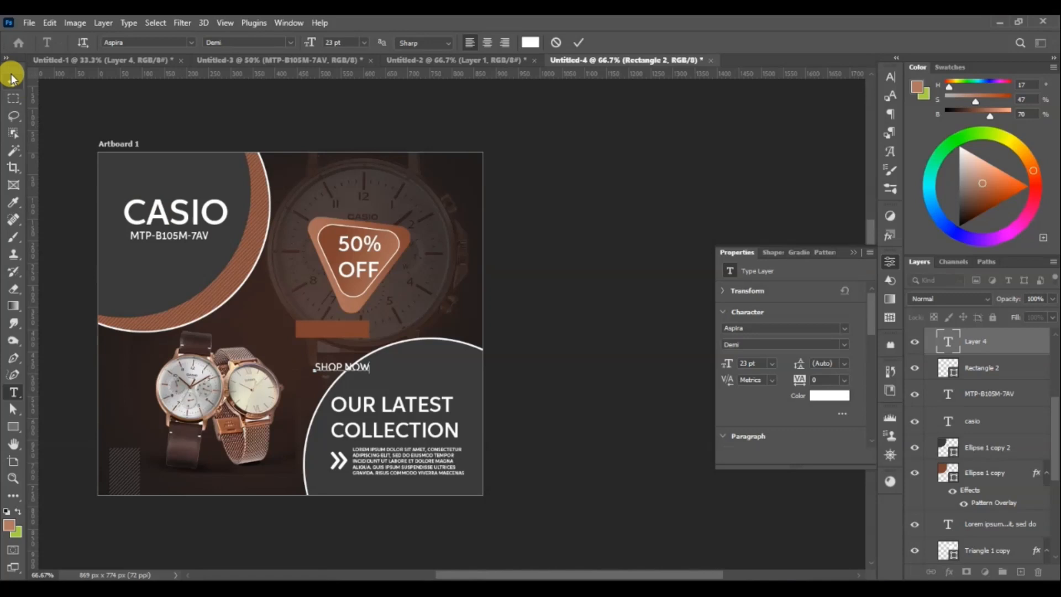
pyautogui.click(12, 81)
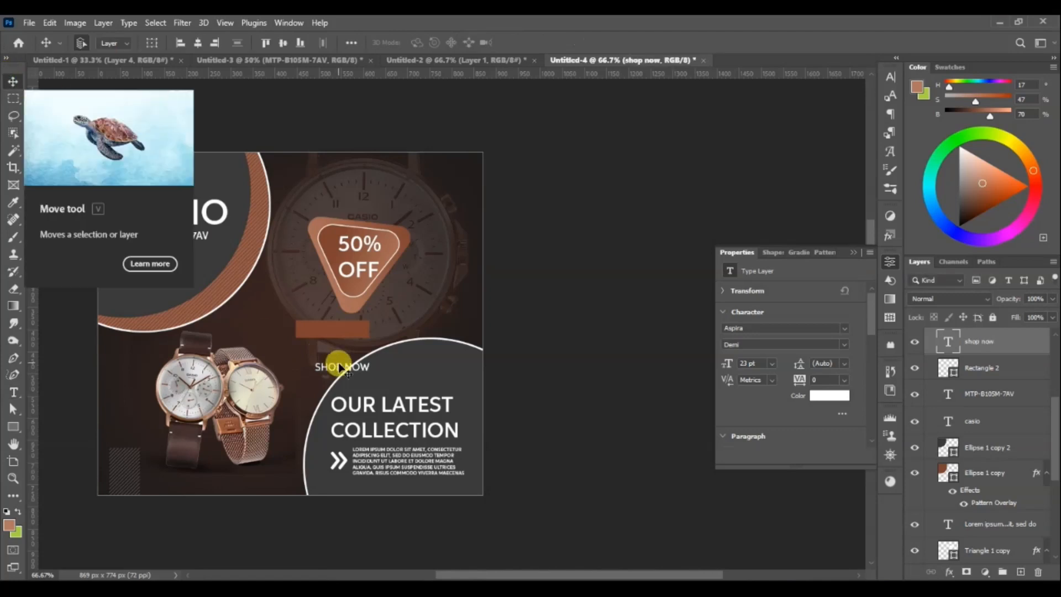
pyautogui.moveTo(337, 372); pyautogui.dragTo(442, 334)
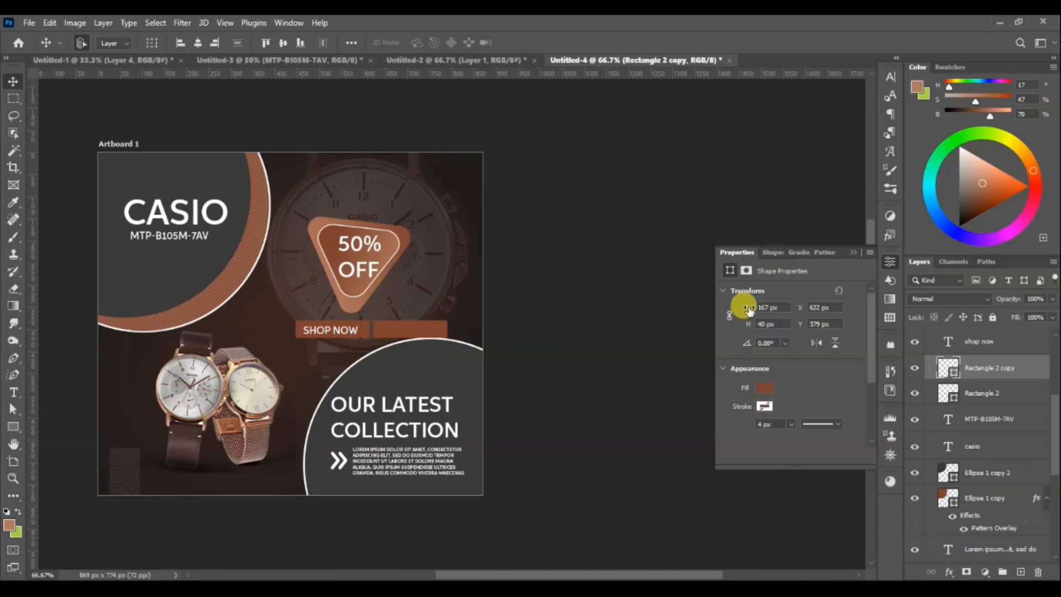
# Step: Narrow the duplicate rectangle to 47 px wide, set it against the brown button's right end and fill it with the recent dark grey
pyautogui.moveTo(746, 307); pyautogui.dragTo(669, 321)
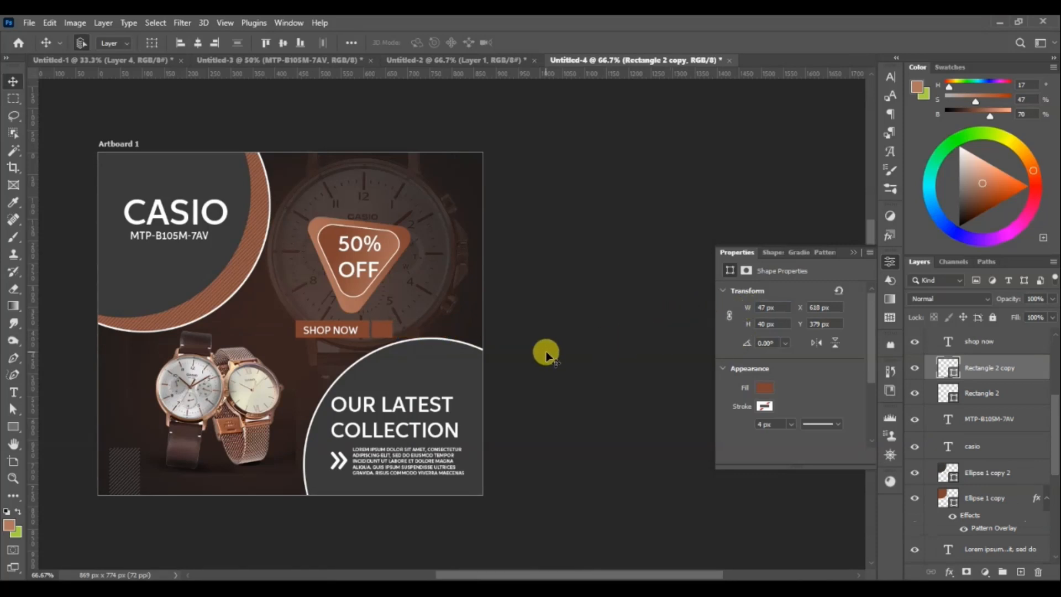
pyautogui.press('Left')
pyautogui.press('Left')
pyautogui.click(765, 390)
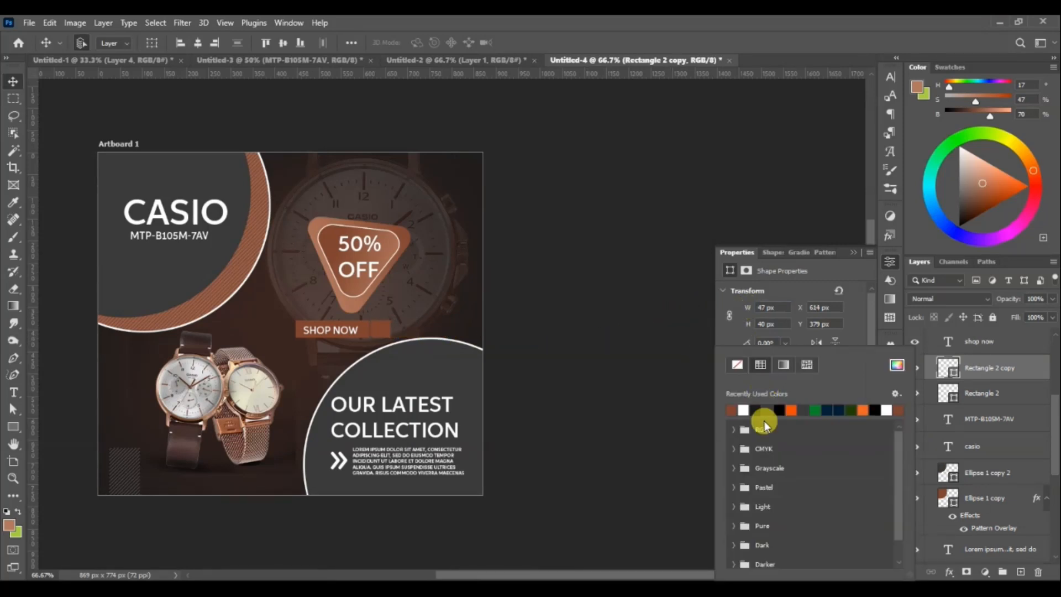
pyautogui.click(769, 409)
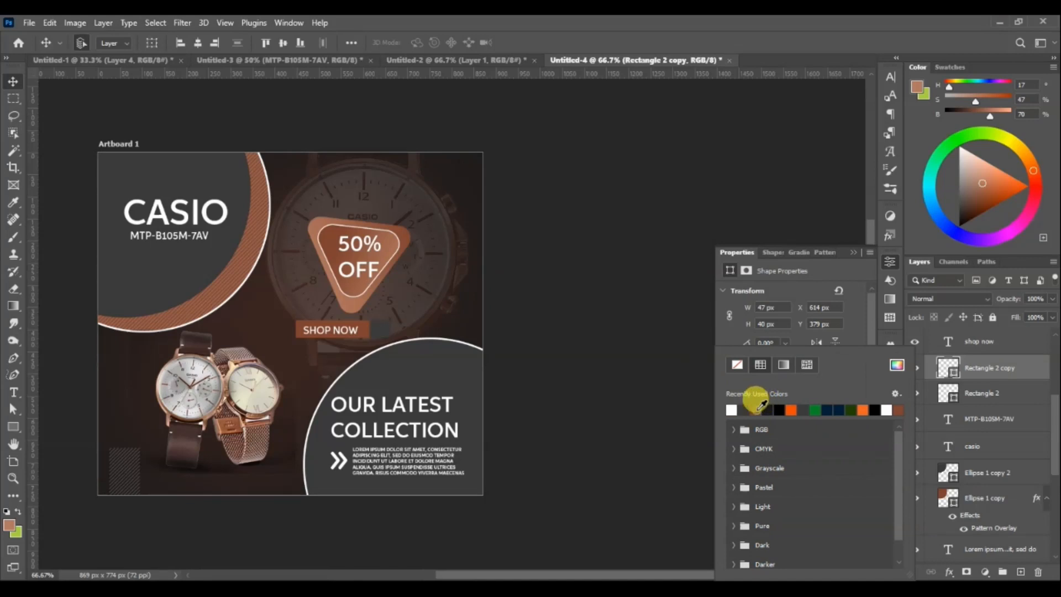
pyautogui.click(757, 411)
pyautogui.click(740, 410)
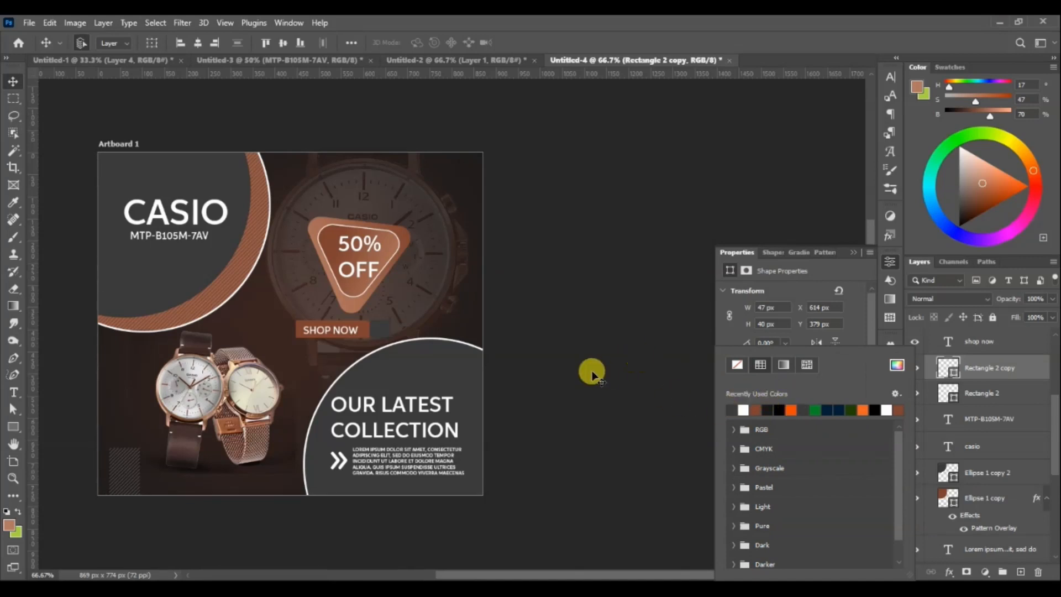
# Step: Add a double-chevron arrow about 29 by 30 px on the dark grey square, bring it to the front and fill it white
pyautogui.click(890, 281)
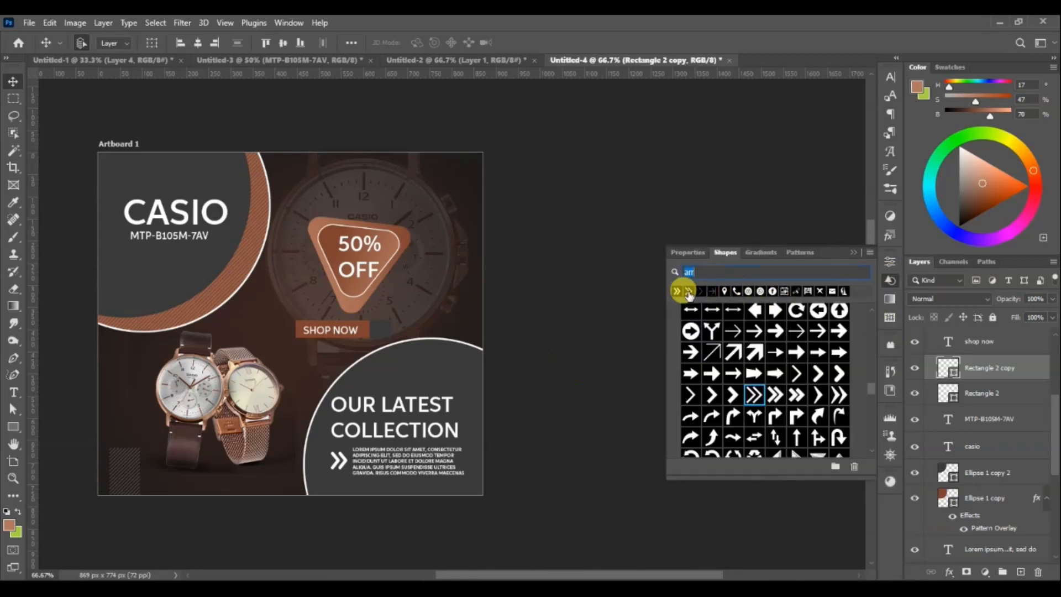
pyautogui.moveTo(690, 294); pyautogui.dragTo(383, 332)
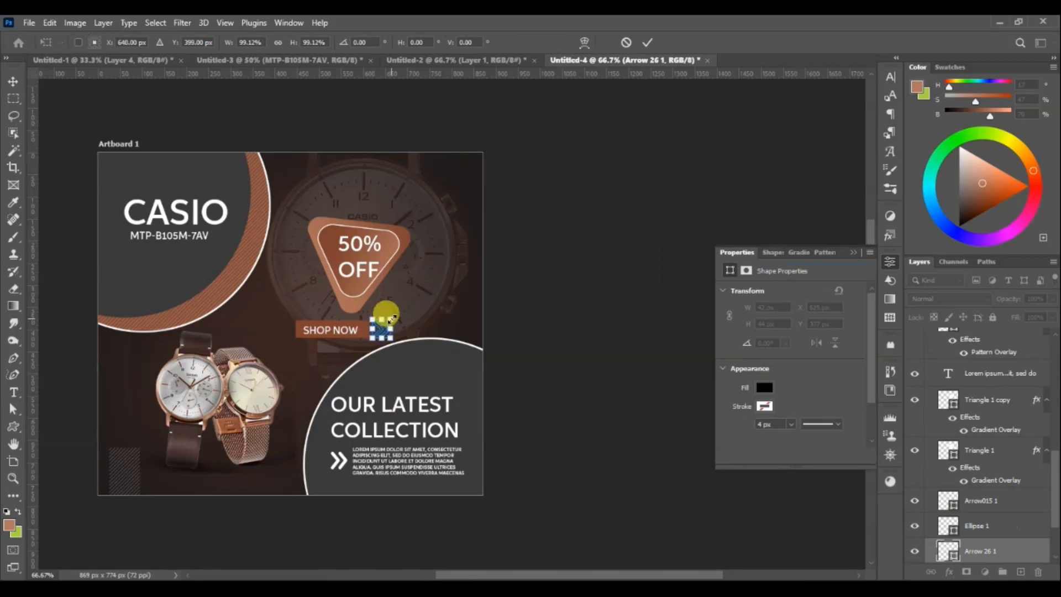
pyautogui.press('Return')
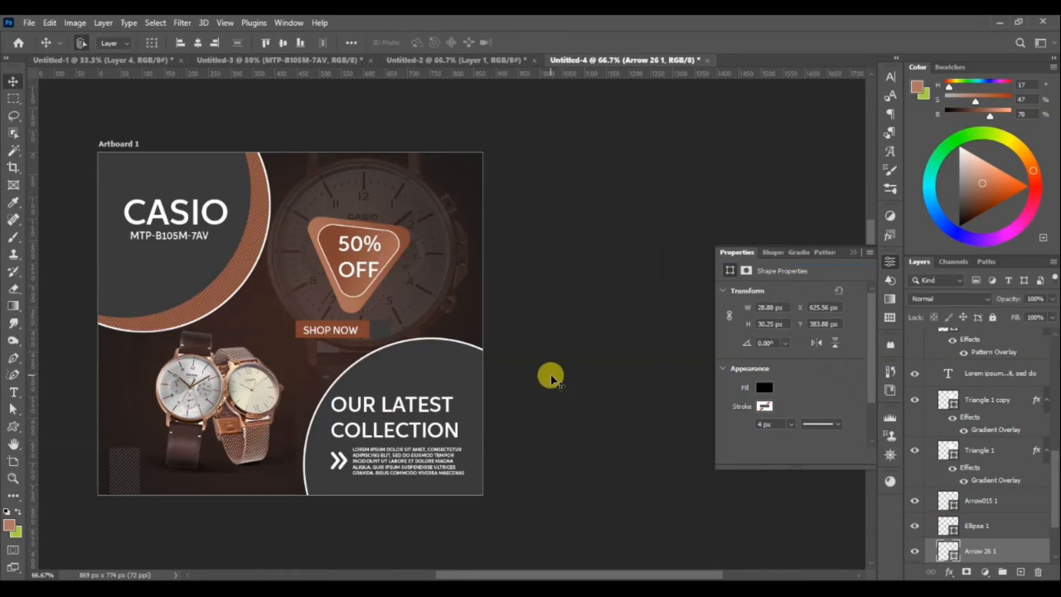
pyautogui.hotkey('ctrl', 'shift', ']')
pyautogui.click(764, 388)
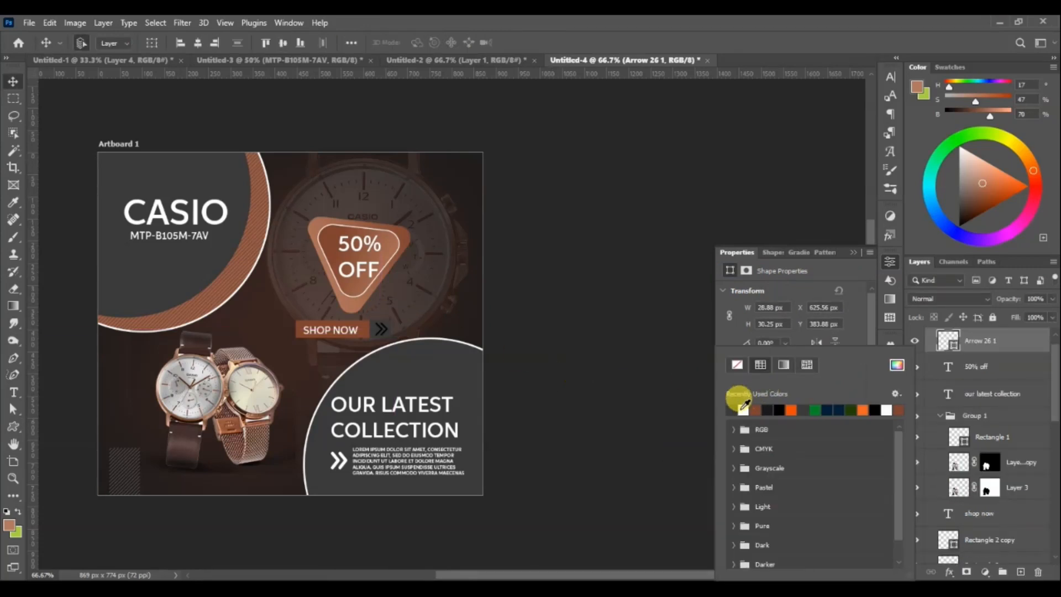
pyautogui.click(744, 410)
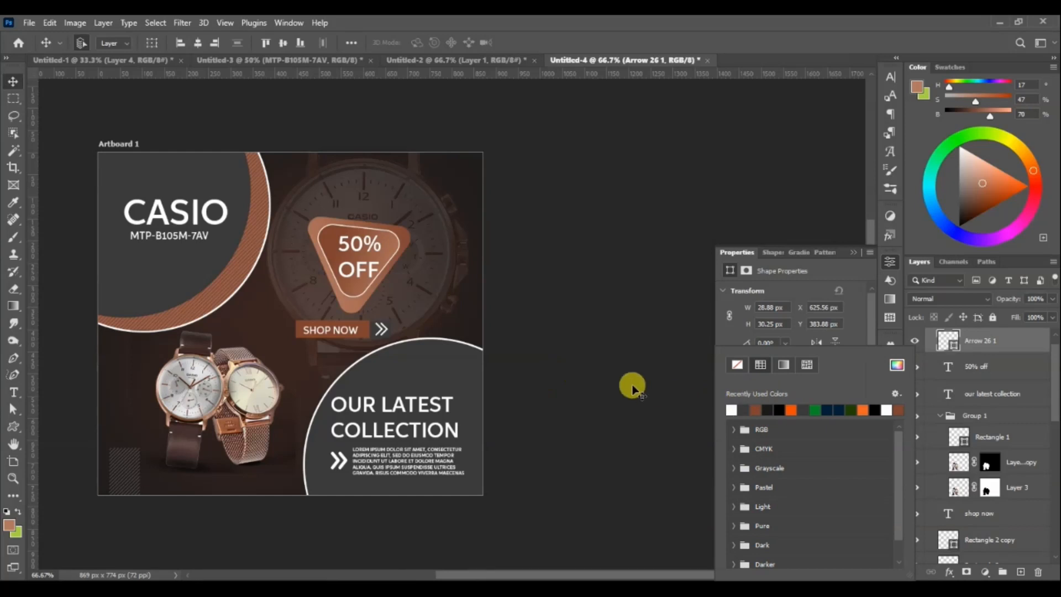
# Step: Nudge the dark grey square and its white double arrow slightly left toward the SHOP NOW button
pyautogui.click(381, 330)
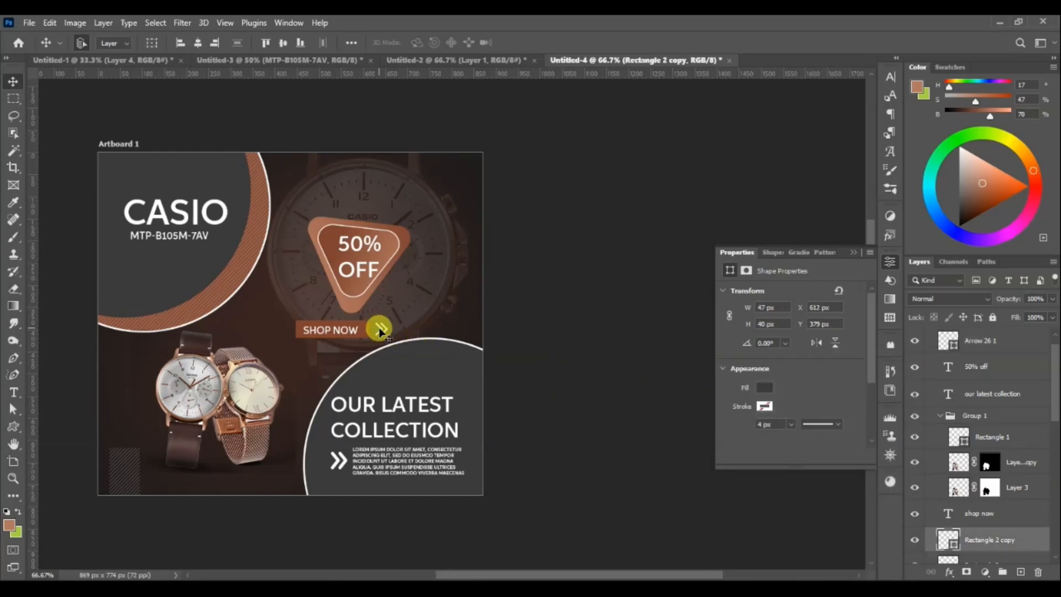
pyautogui.click(380, 331)
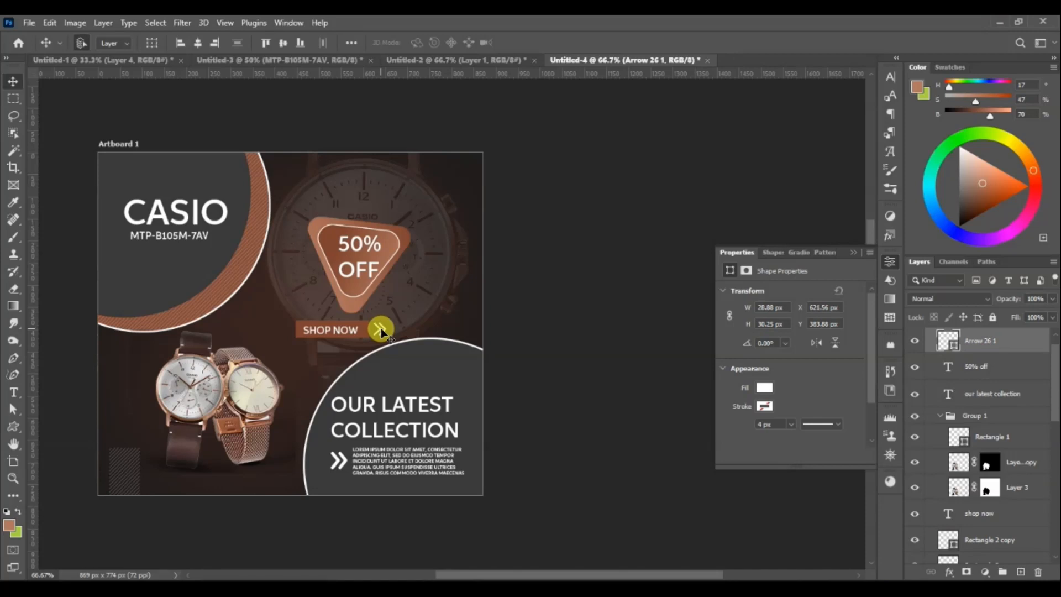
pyautogui.press('Left')
pyautogui.press('Left')
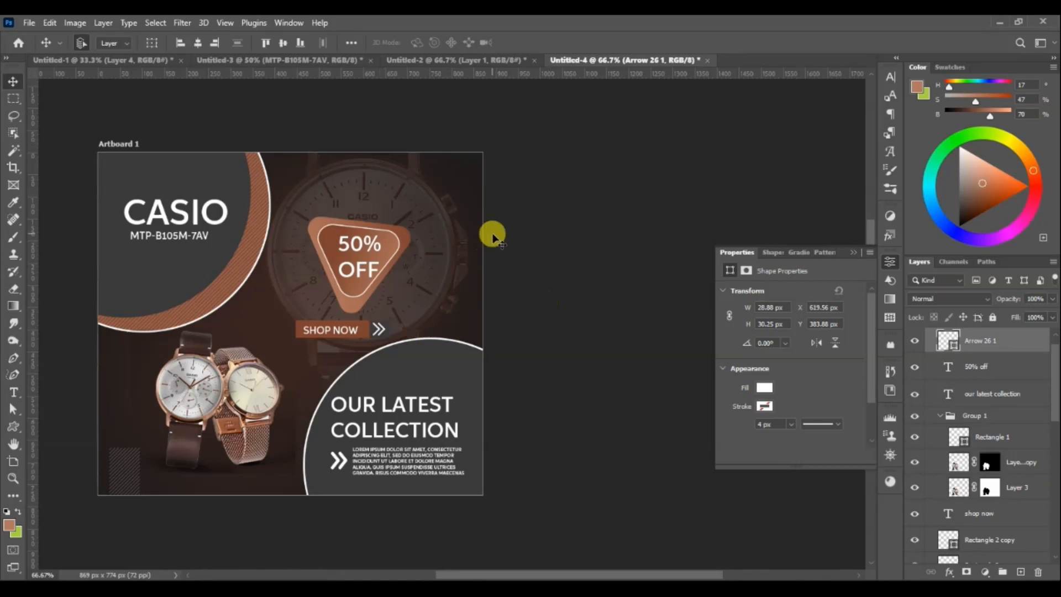
# Step: Raise the brown button rectangle in the layer stack to directly above Group 1
pyautogui.keyDown('shift'); pyautogui.click(973, 368); pyautogui.keyUp('shift')
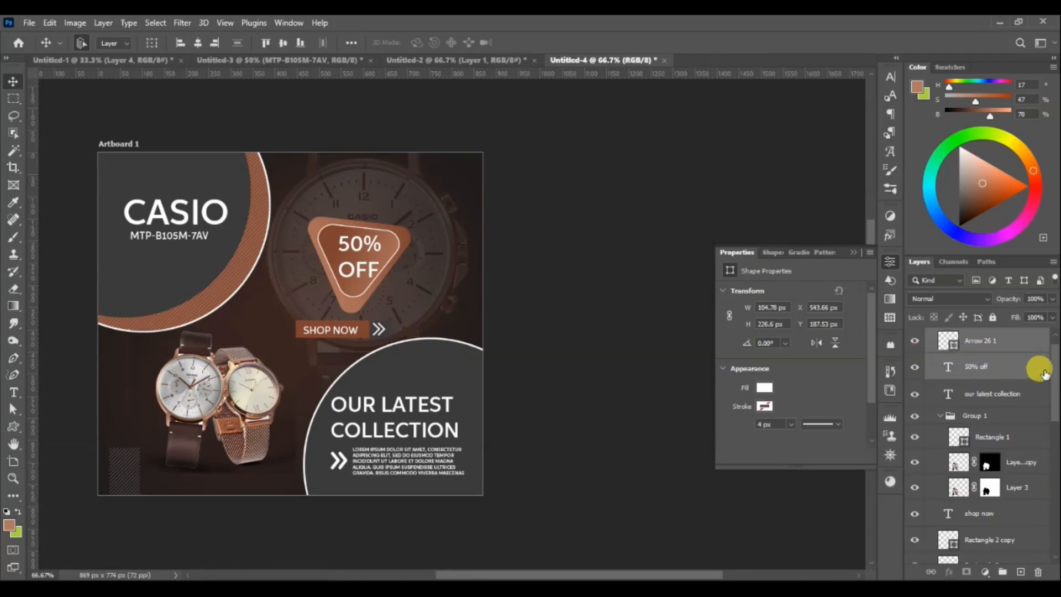
pyautogui.moveTo(1053, 382); pyautogui.dragTo(1055, 369)
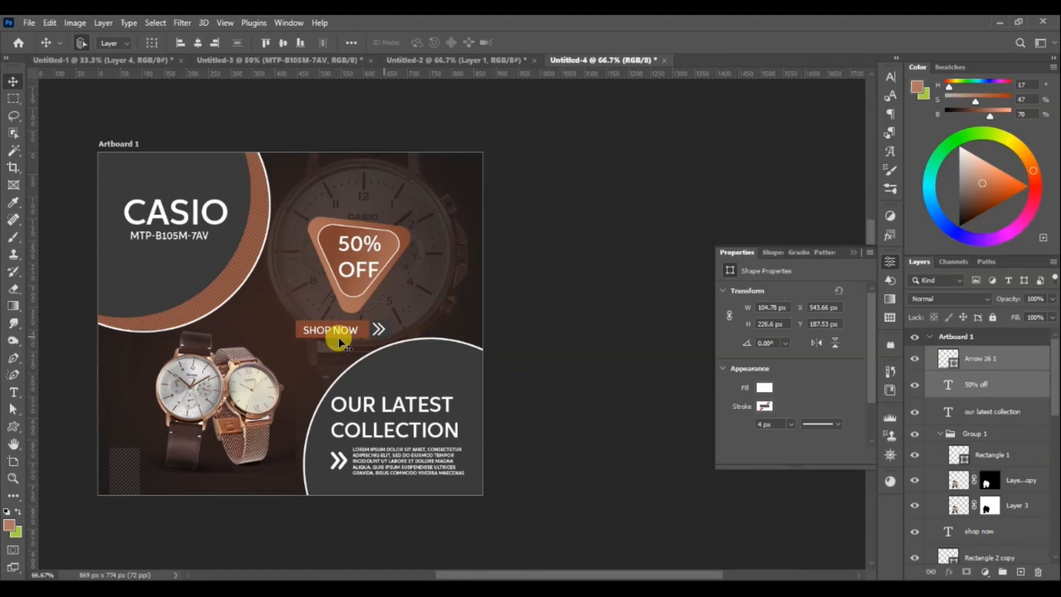
pyautogui.click(299, 335)
pyautogui.hotkey('ctrl', ']')
pyautogui.hotkey('ctrl', ']')
pyautogui.hotkey('ctrl', ']')
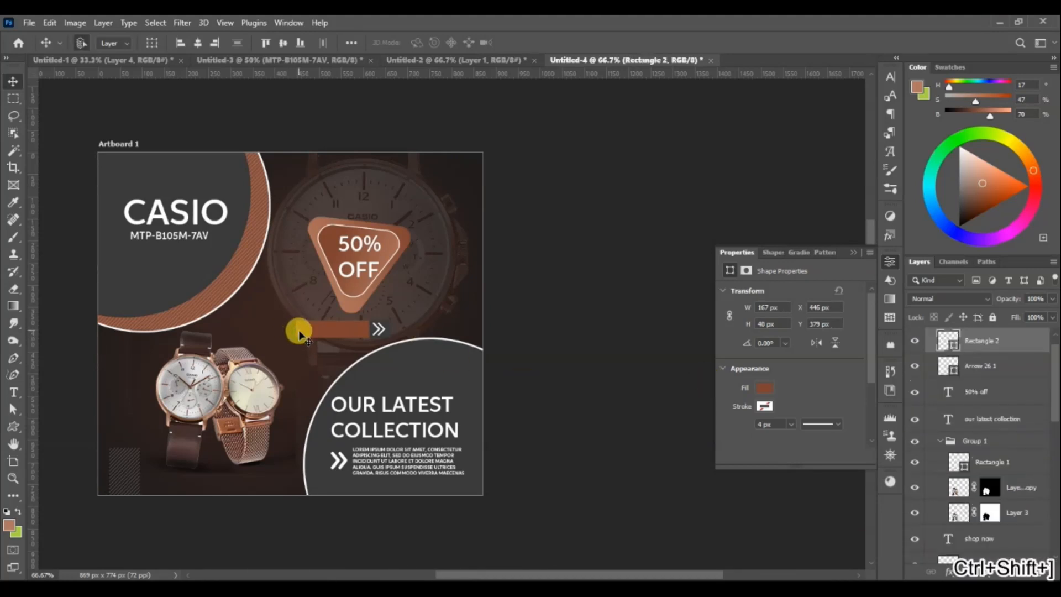
pyautogui.hotkey('ctrl', '[')
pyautogui.hotkey('ctrl', '[')
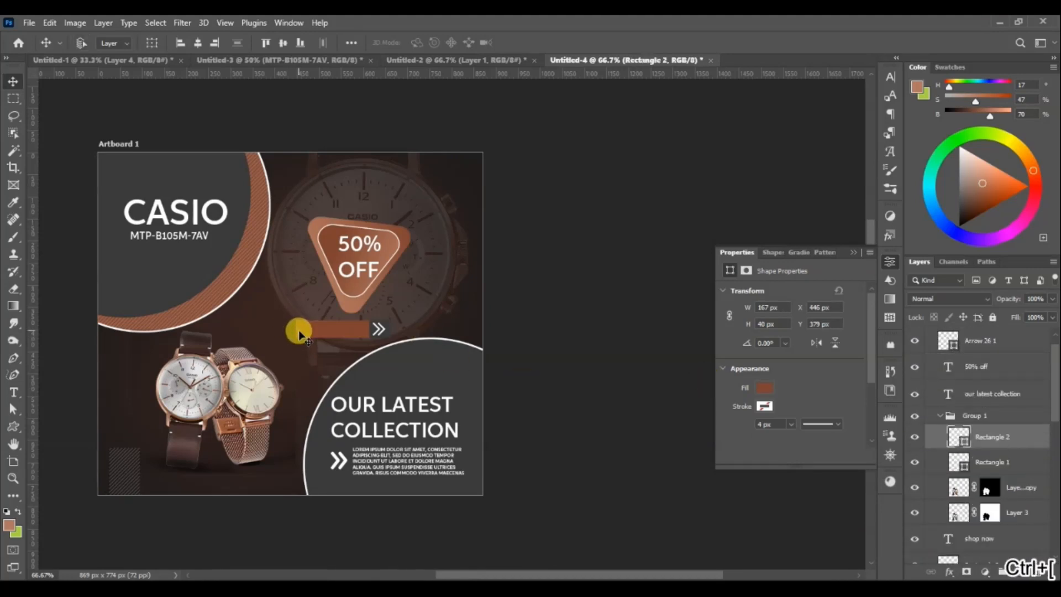
pyautogui.hotkey('ctrl', ']')
pyautogui.hotkey('ctrl', ']')
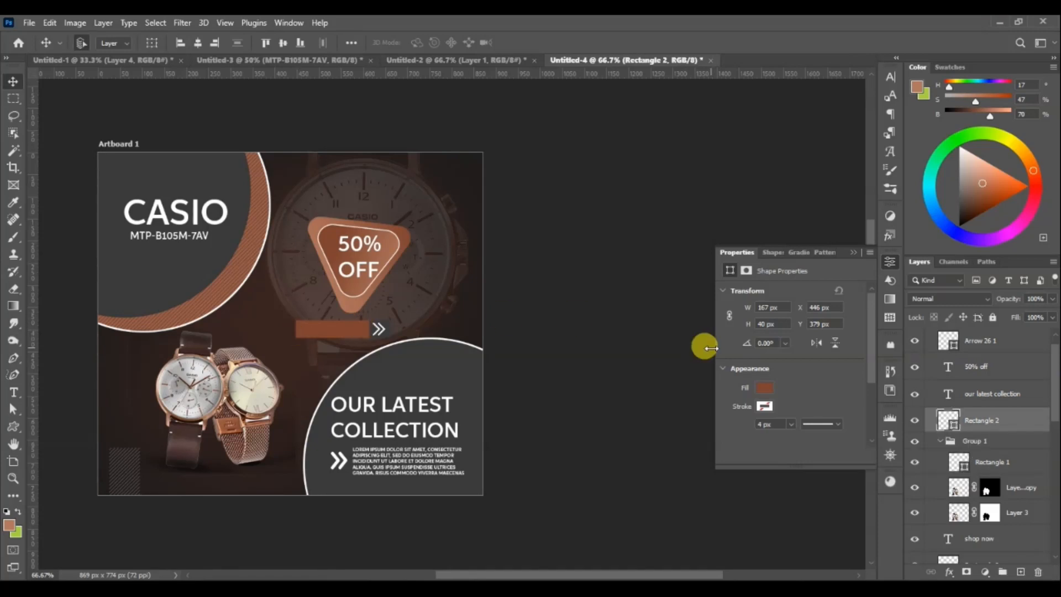
# Step: Bring the SHOP NOW text layer to the front and move the brown button rectangle directly beneath the arrow layer
pyautogui.moveTo(1049, 422); pyautogui.dragTo(984, 481)
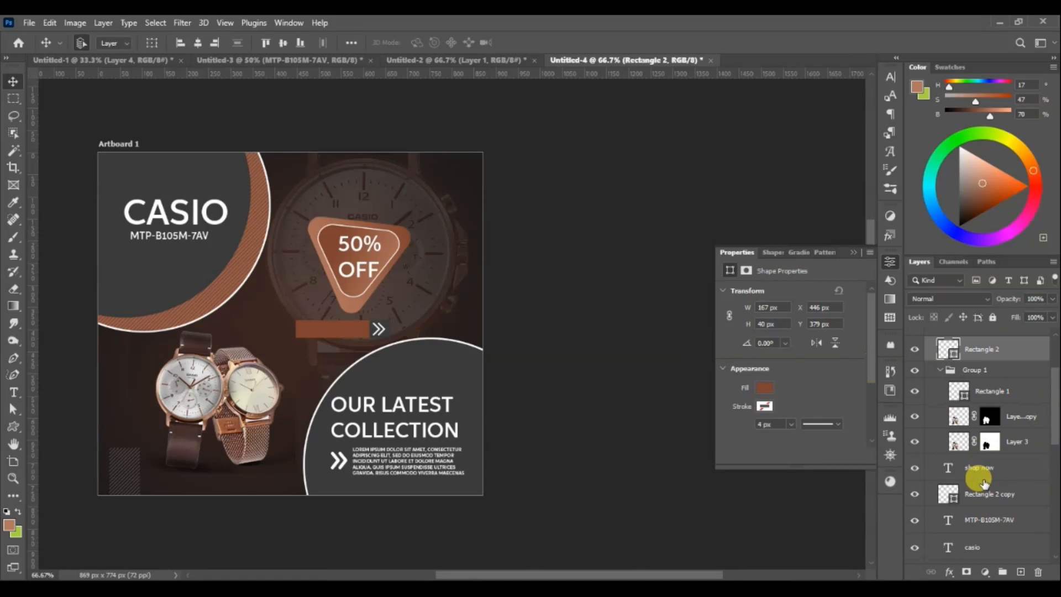
pyautogui.click(984, 481)
pyautogui.hotkey('ctrl', 'shift', ']')
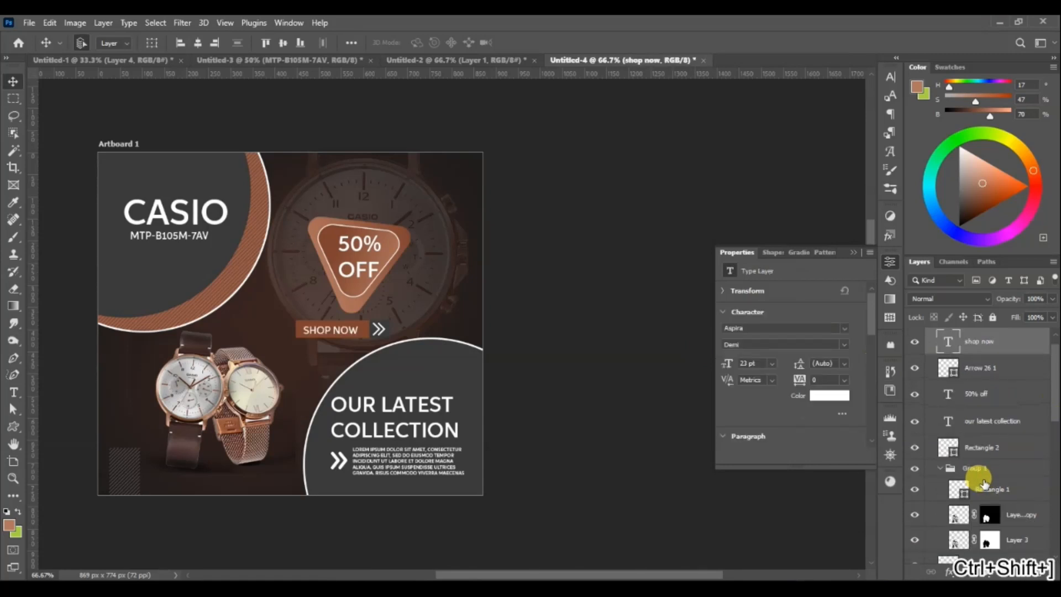
pyautogui.keyDown('shift'); pyautogui.click(984, 405); pyautogui.keyUp('shift')
pyautogui.moveTo(974, 447); pyautogui.dragTo(985, 381)
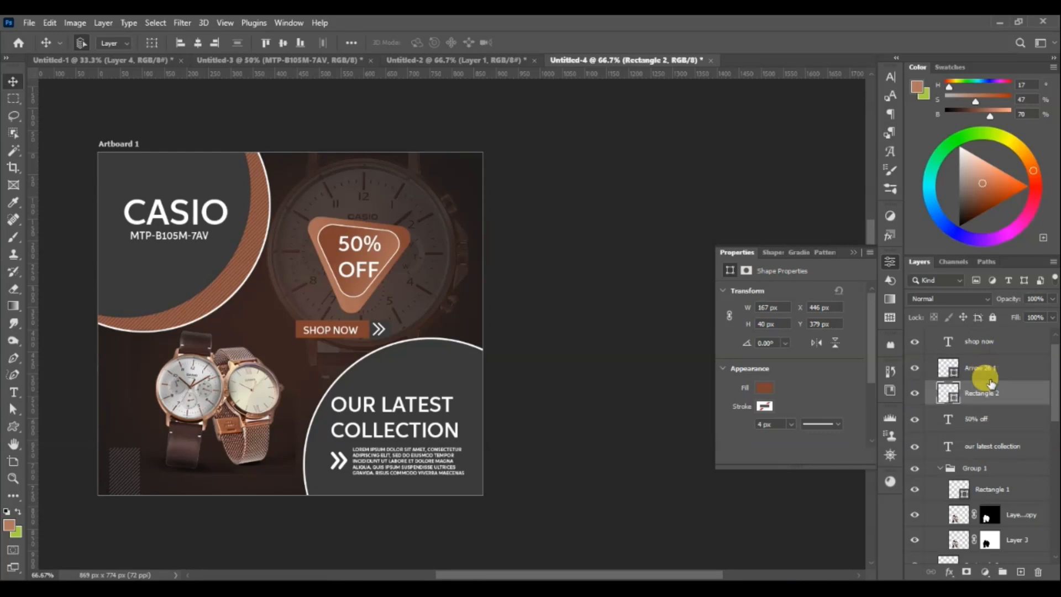
pyautogui.click(987, 349)
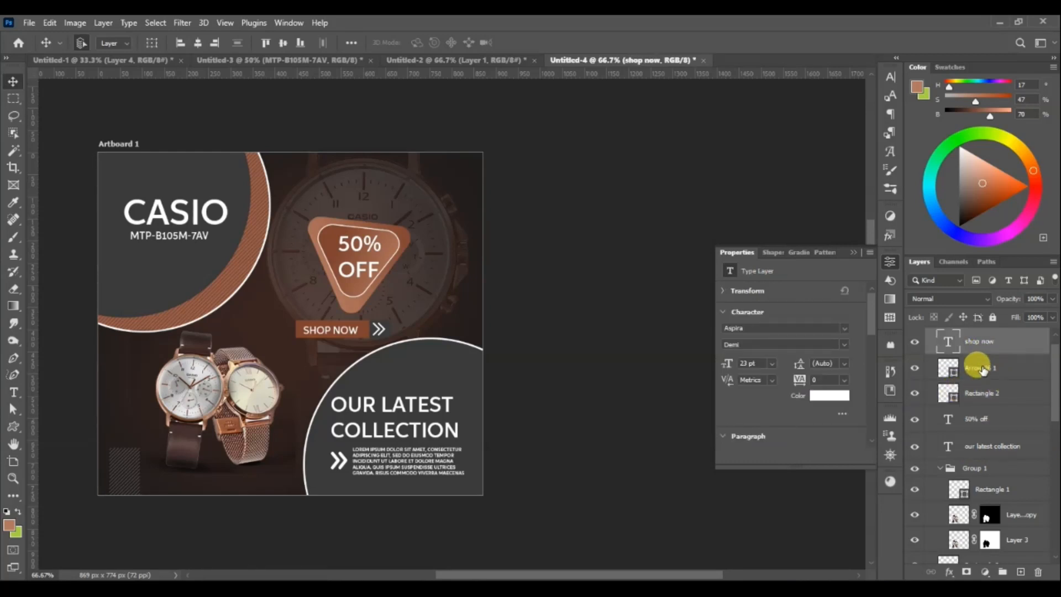
pyautogui.keyDown('shift'); pyautogui.click(981, 367); pyautogui.keyUp('shift')
pyautogui.click(987, 420)
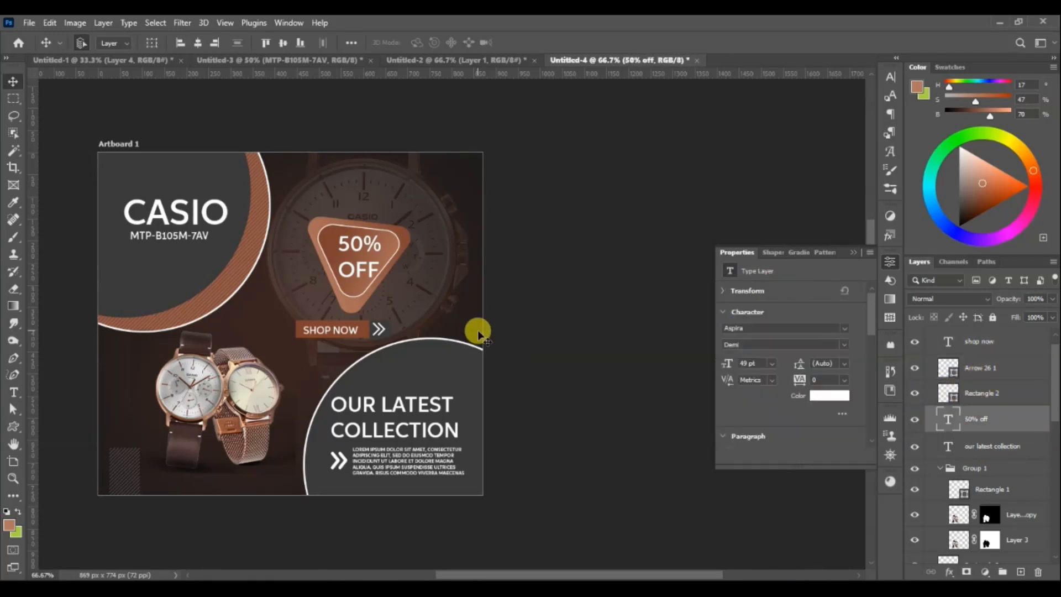
pyautogui.click(584, 344)
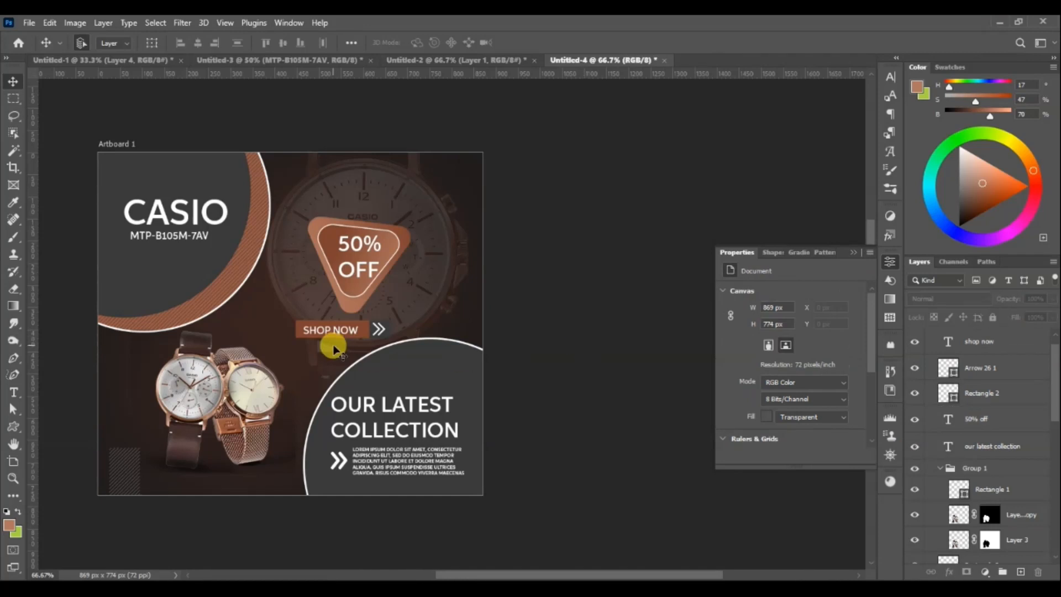
# Step: Add a new layer directly above Layer 1 and set the brush's foreground color to the light orange #dc9376
pyautogui.click(279, 326)
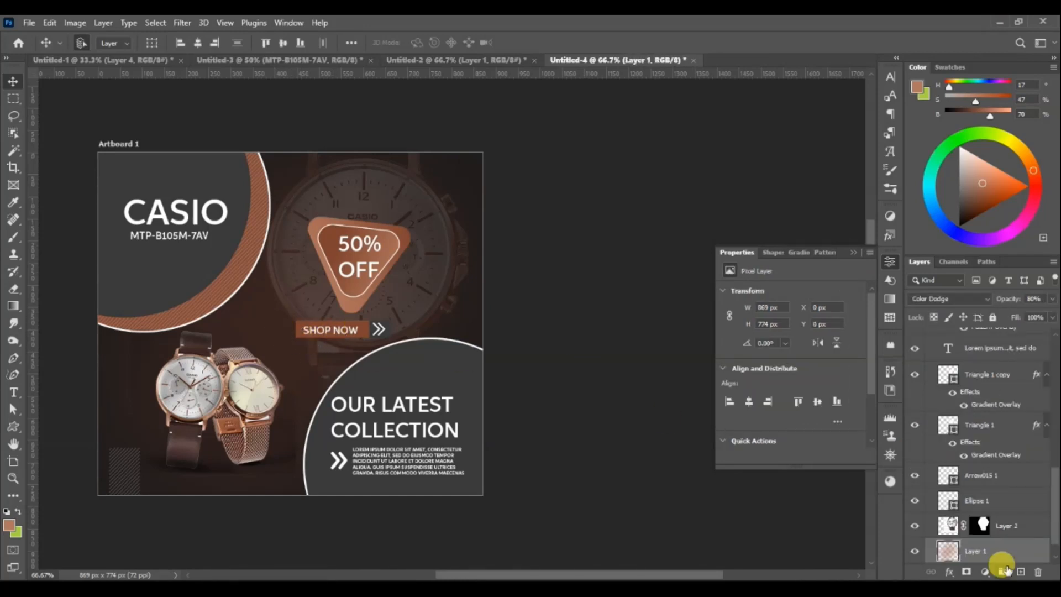
pyautogui.click(1020, 573)
pyautogui.press('b')
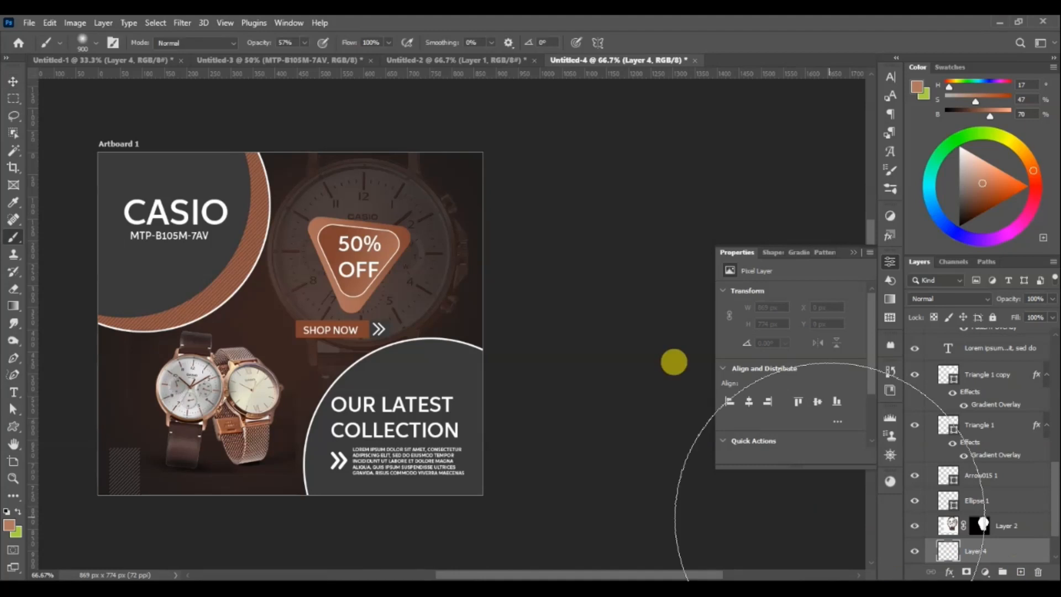
pyautogui.click(8, 524)
pyautogui.click(671, 224)
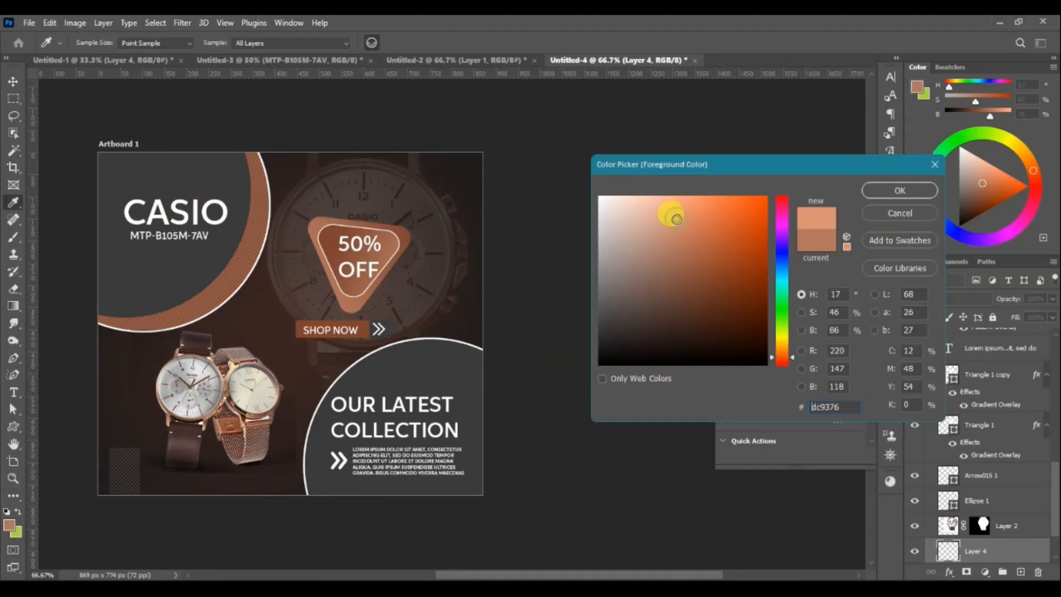
pyautogui.click(885, 189)
# Step: Paint a soft glow across the artboard's center with the 900 px brush at 57% opacity and set its layer to Hard Light
pyautogui.click(295, 318)
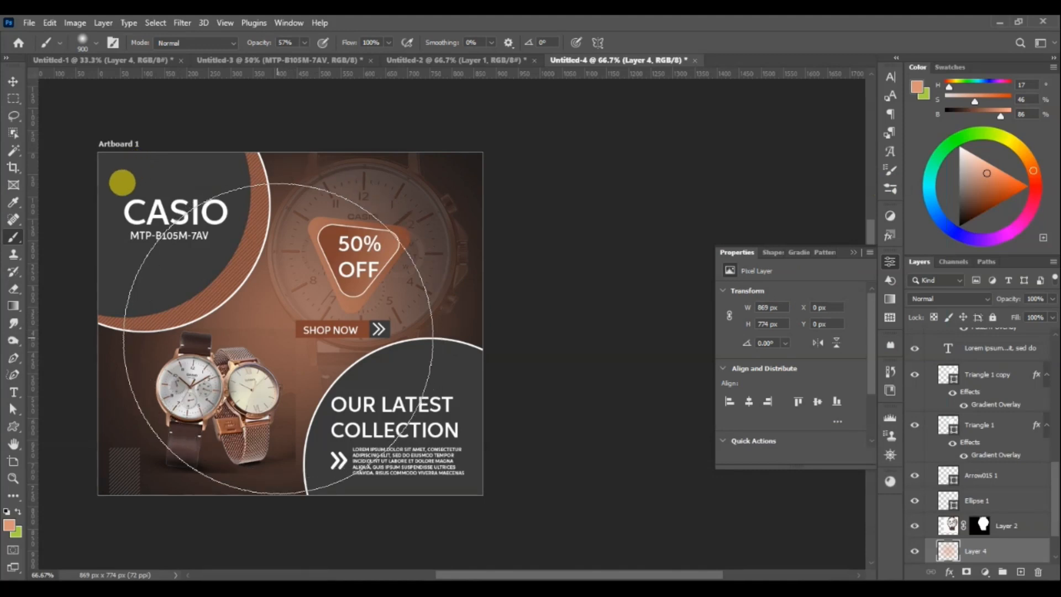
pyautogui.click(256, 366)
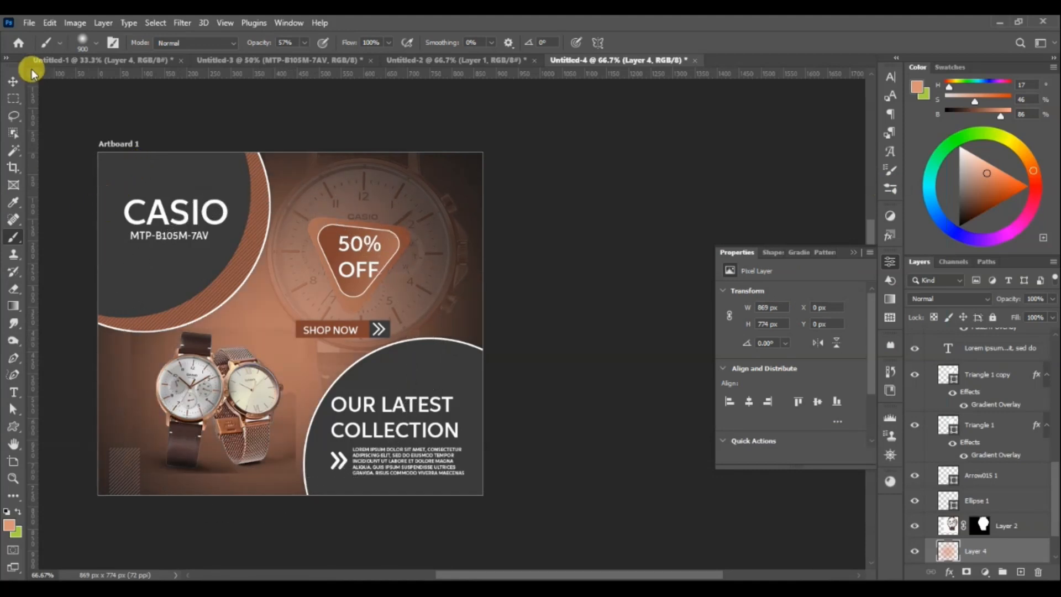
pyautogui.click(13, 81)
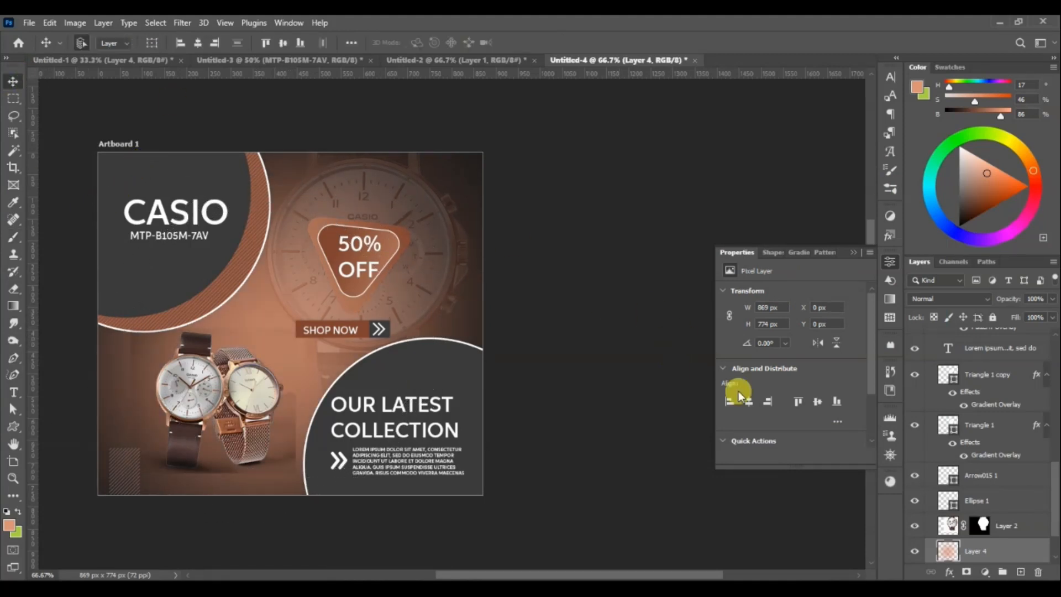
pyautogui.click(948, 298)
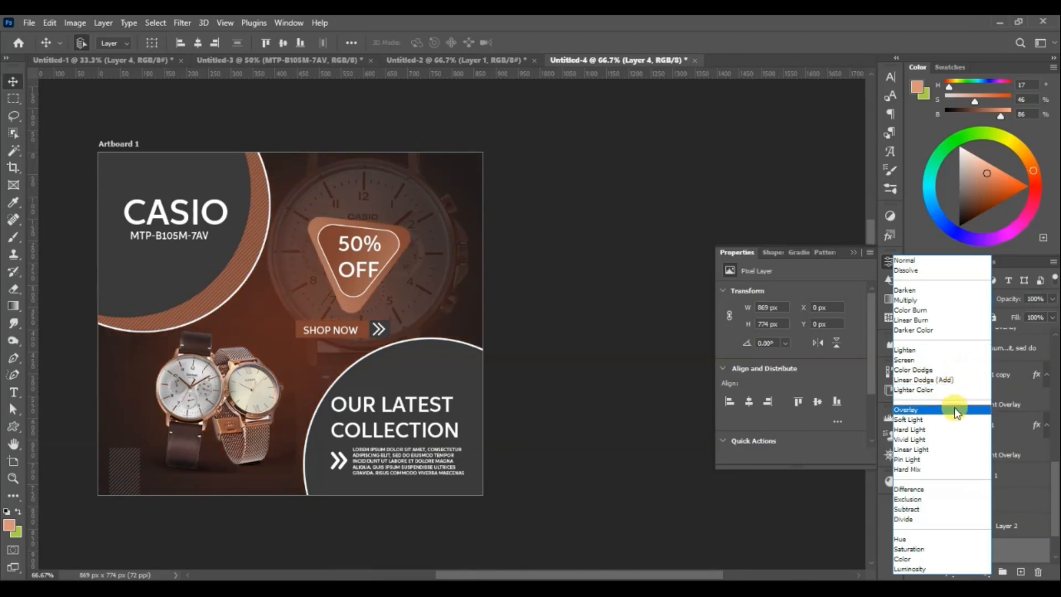
pyautogui.click(958, 437)
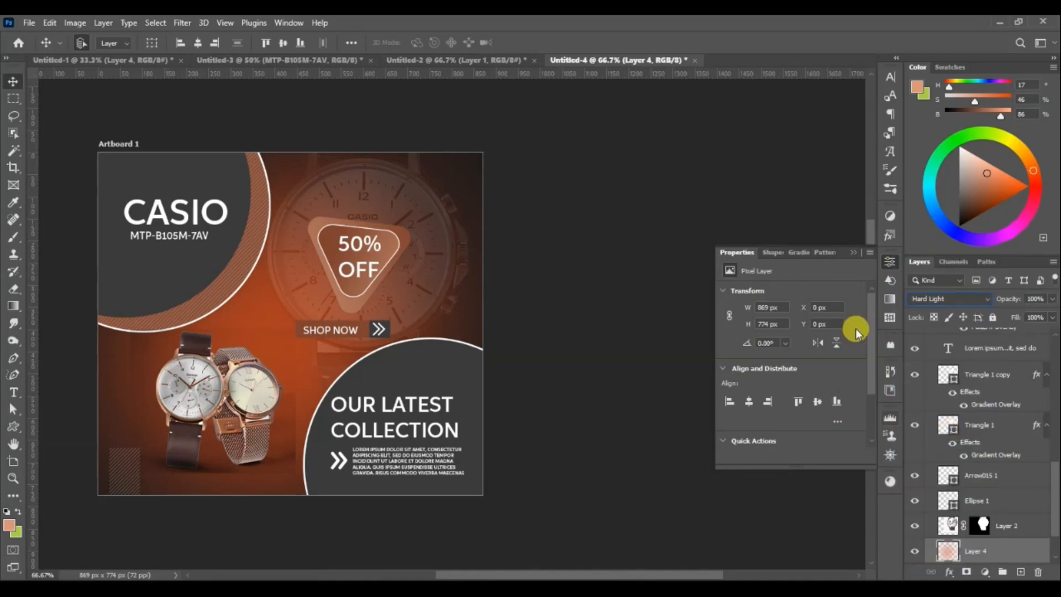
pyautogui.click(887, 262)
pyautogui.moveTo(1055, 485); pyautogui.dragTo(1055, 514)
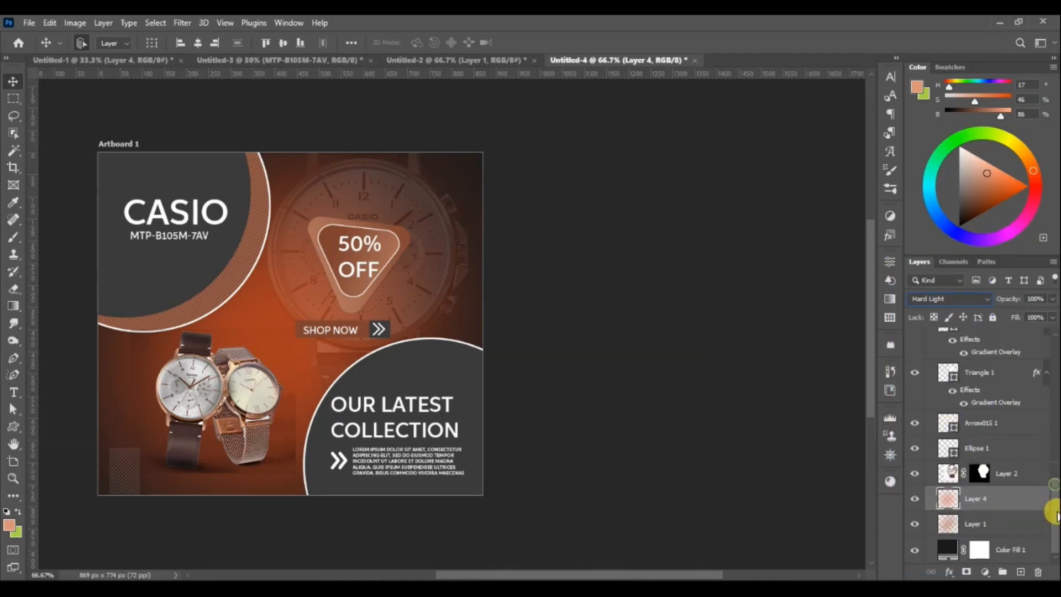
# Step: Paint black on Layer 3's mask around the two watches with a 200 px brush at 57% opacity, hiding the leftover image edges
pyautogui.click(209, 374)
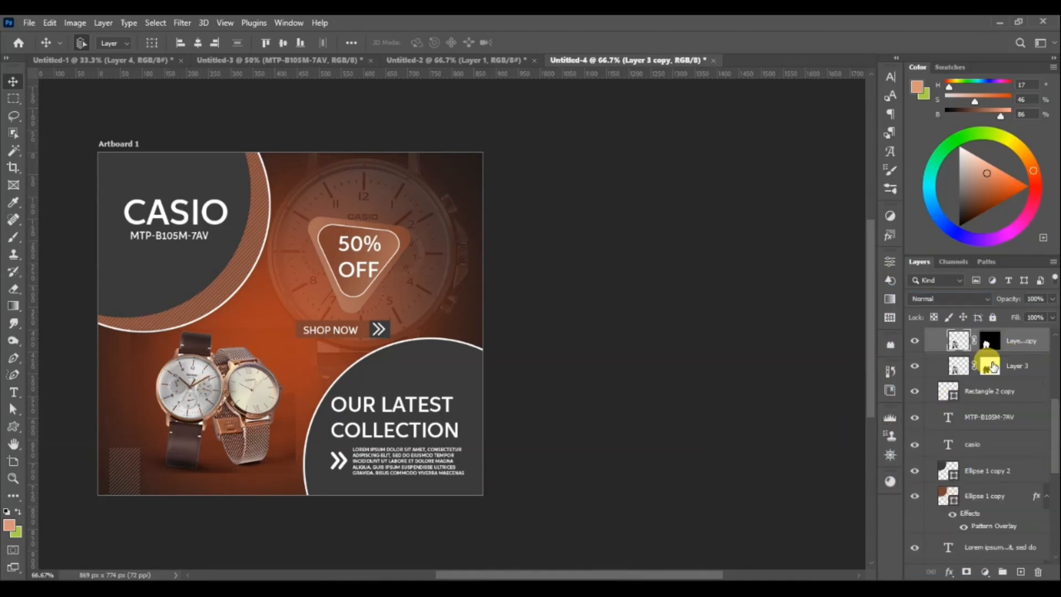
pyautogui.click(991, 367)
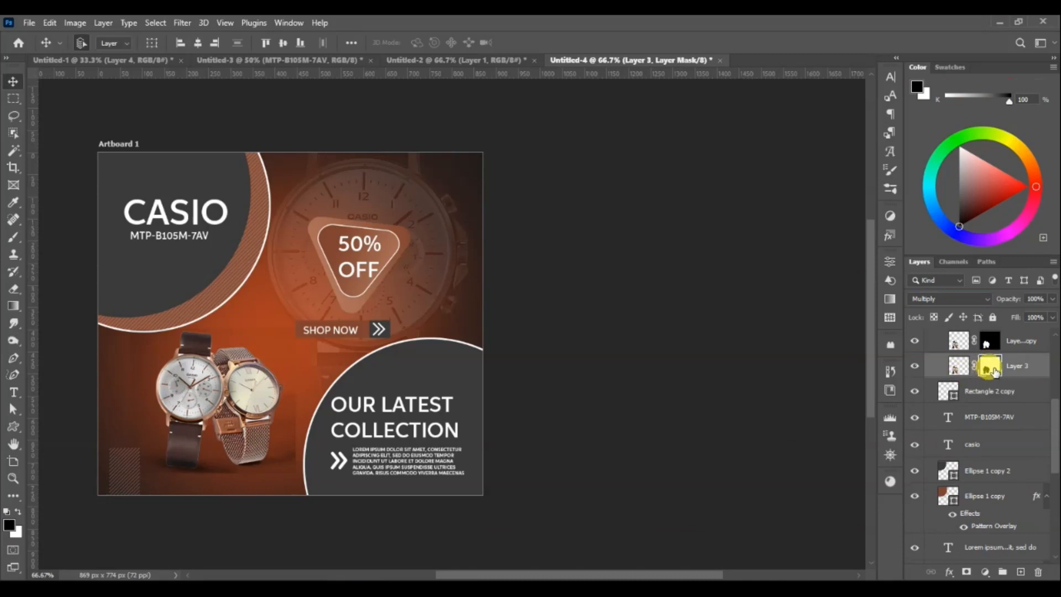
pyautogui.press('b')
pyautogui.press('[')
pyautogui.press('[')
pyautogui.press('[')
pyautogui.press('[')
pyautogui.press('[')
pyautogui.press('[')
pyautogui.press('[')
pyautogui.press('[')
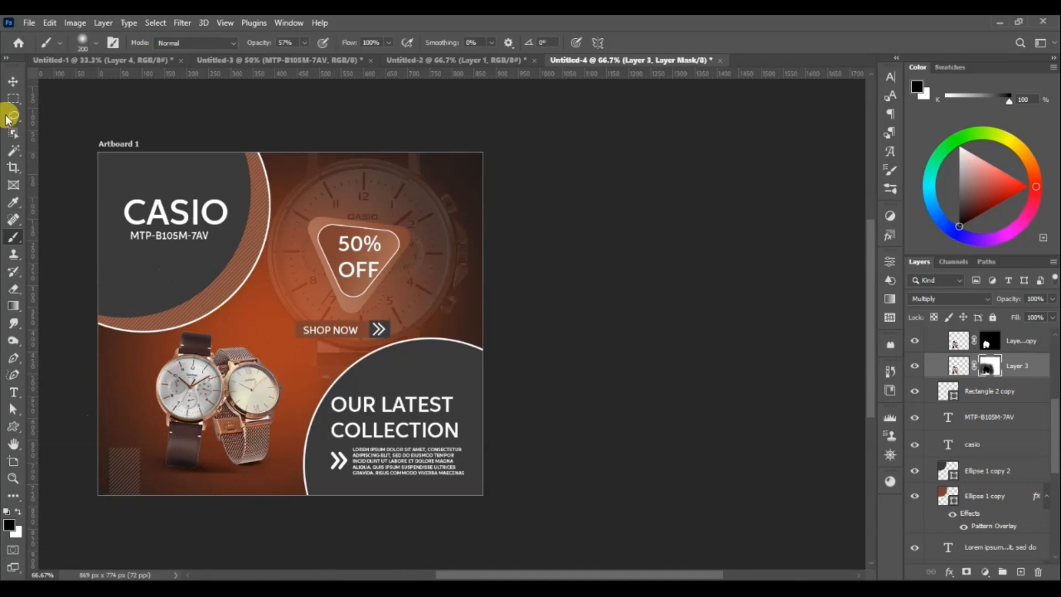
pyautogui.click(14, 81)
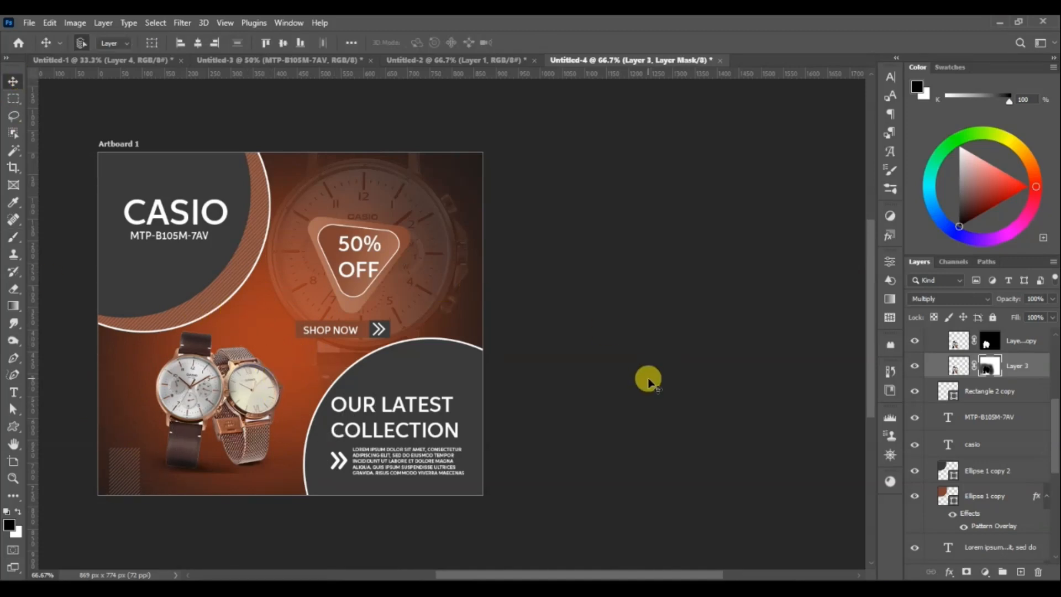
# Step: Examine the complete watch advertisement at 100% and 66.67% magnification, checking the blended watches, text and background glow
pyautogui.hotkey('ctrl', '+')
pyautogui.hotkey('ctrl', '-')
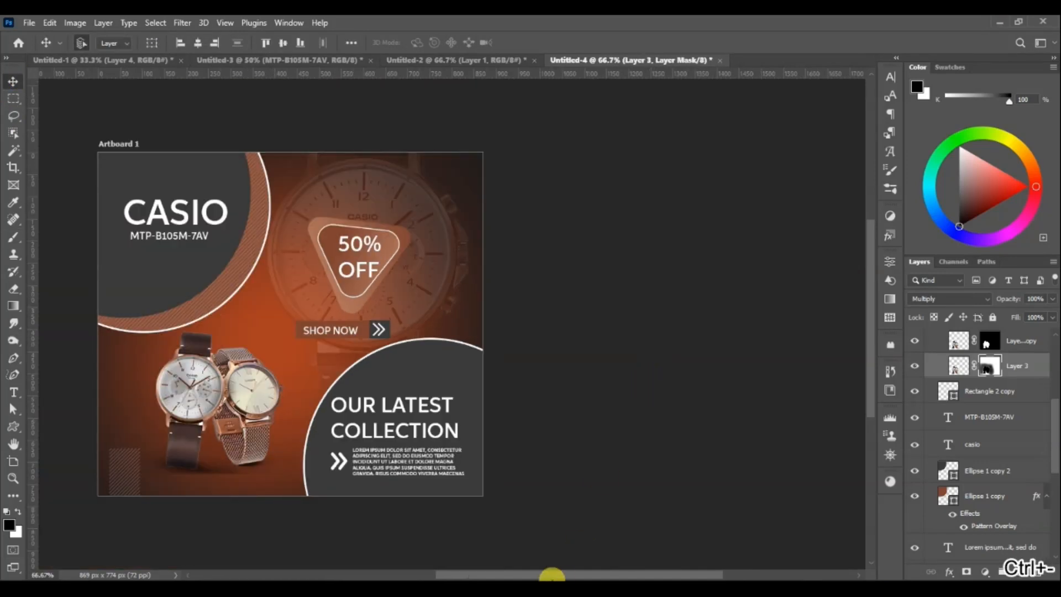
pyautogui.moveTo(563, 573); pyautogui.dragTo(505, 569)
pyautogui.hotkey('ctrl', '+')
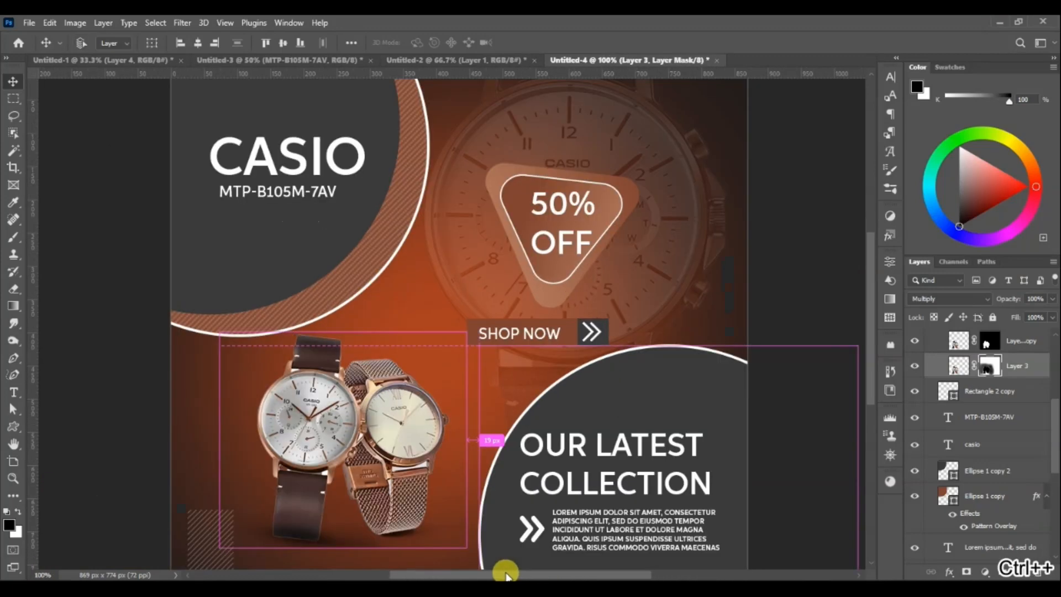
pyautogui.hotkey('ctrl', '-')
pyautogui.hotkey('ctrl', '+')
pyautogui.hotkey('ctrl', '-')
pyautogui.moveTo(483, 573); pyautogui.dragTo(510, 575)
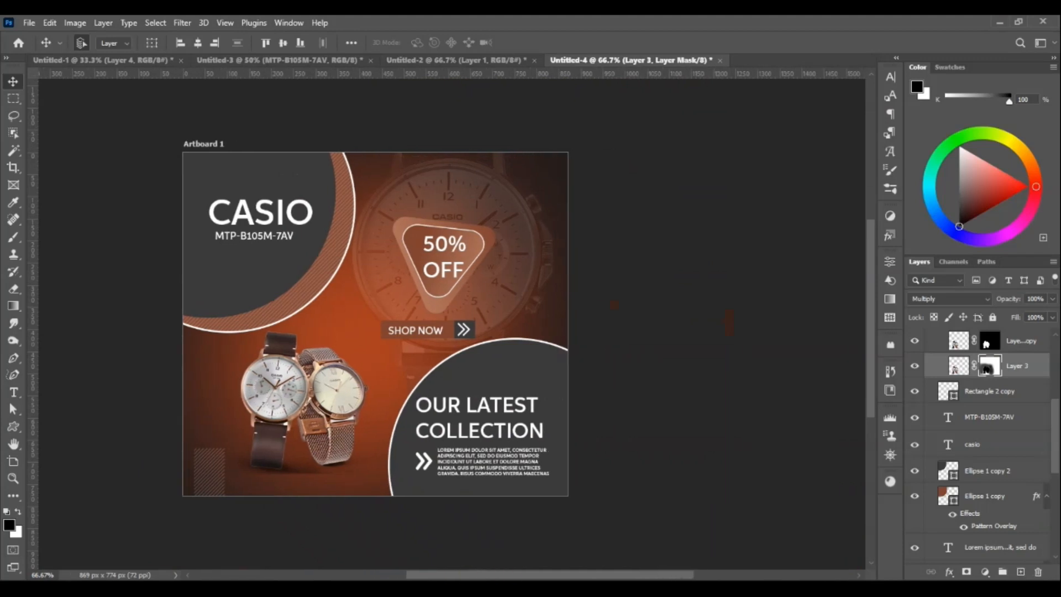